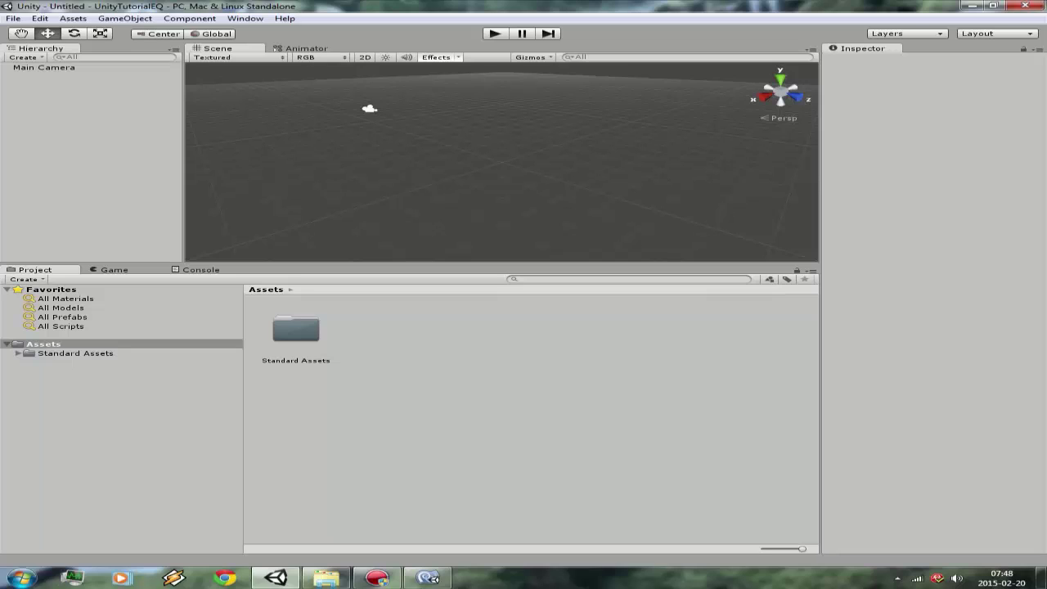
Step: Browse the Standard Assets subfolders, then return to the Assets root folder
double_click(295, 331)
left_click(295, 331)
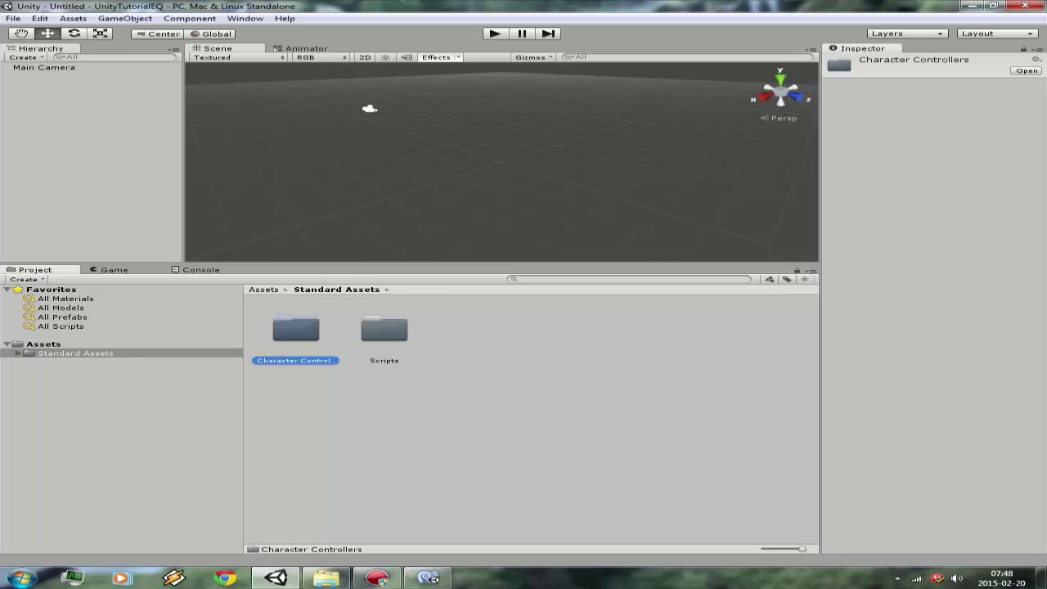
left_click(531, 442)
left_click(383, 331)
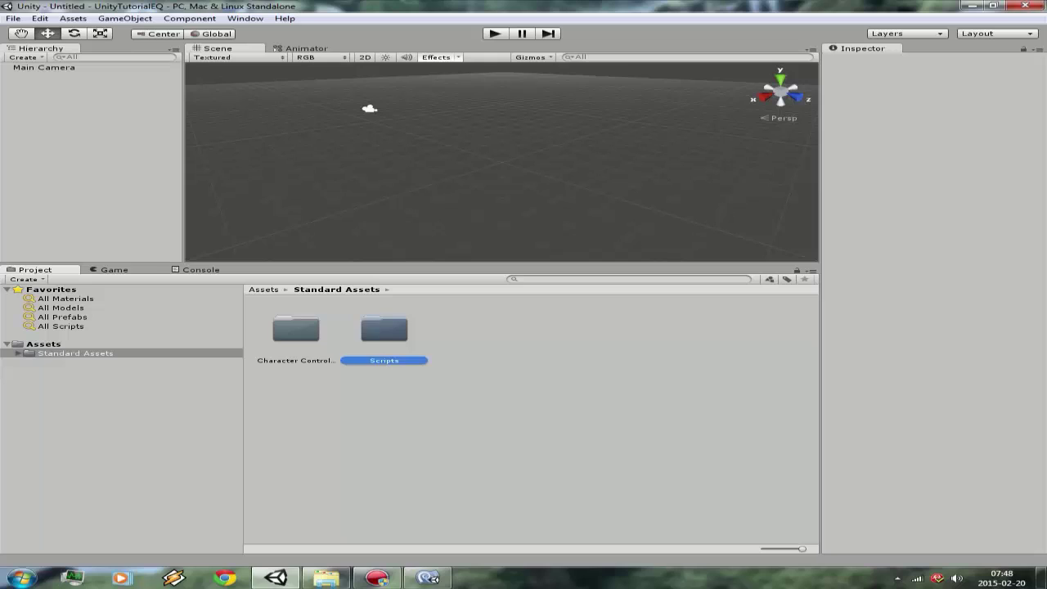
left_click(532, 442)
left_click(75, 352)
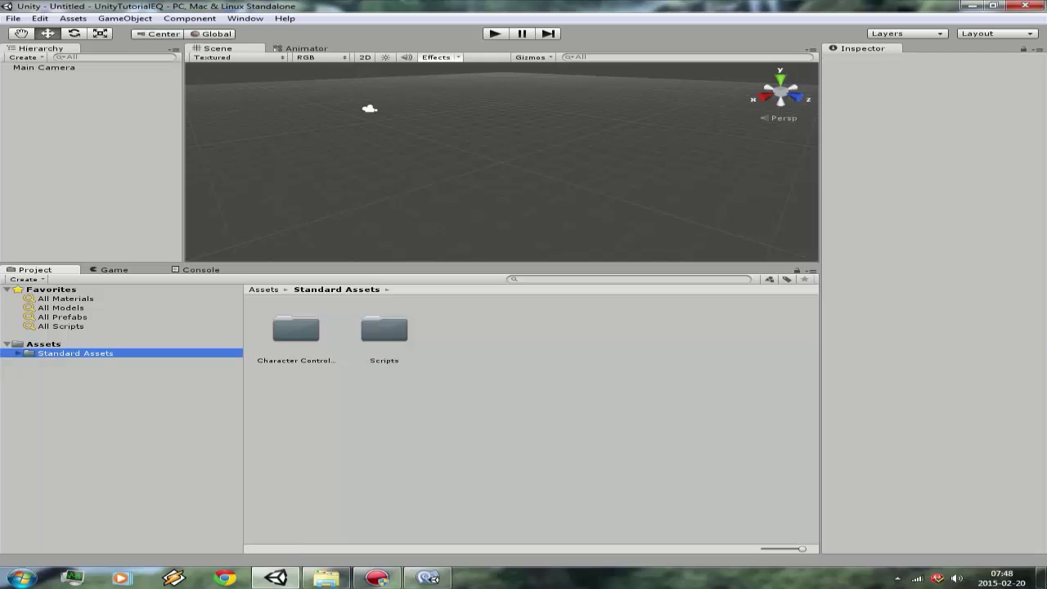
left_click(43, 344)
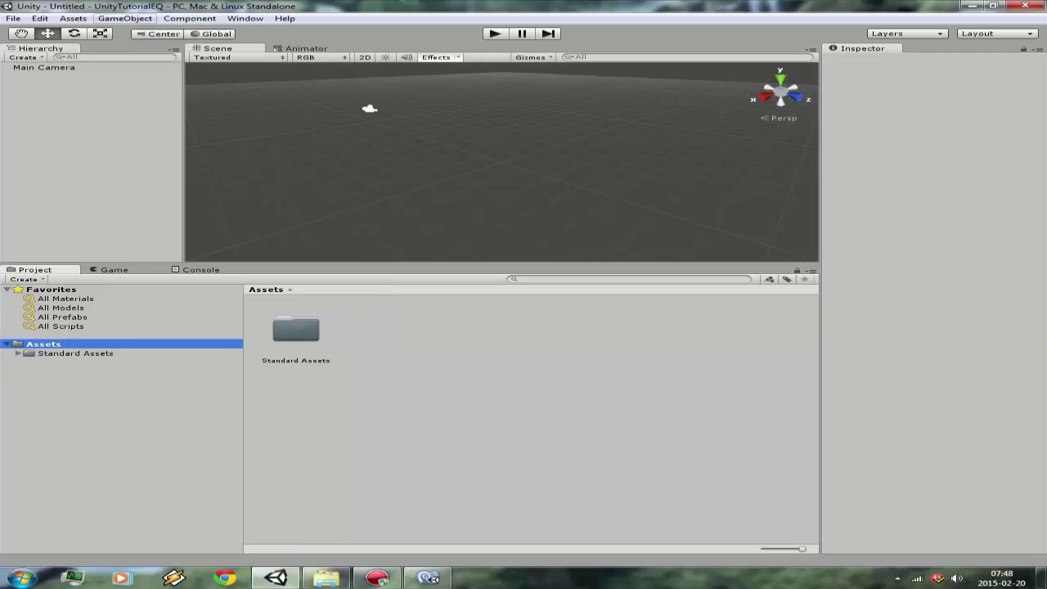
Step: Show the GameObject > Create Other list with Terrain, Cube and Tree
left_click(125, 18)
left_click(189, 18)
mouse_move(217, 132)
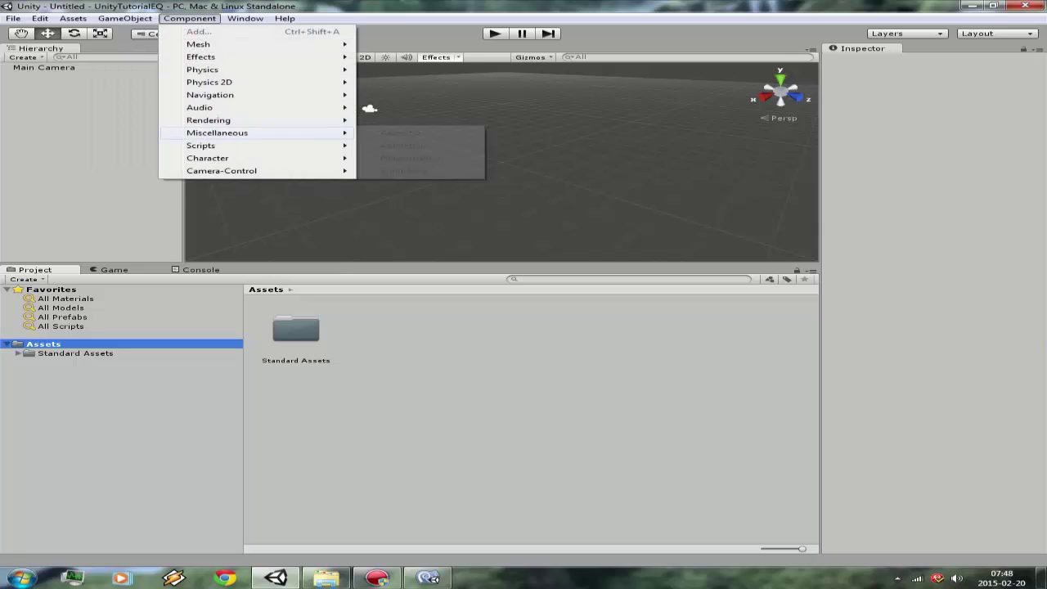
left_click(124, 18)
mouse_move(148, 44)
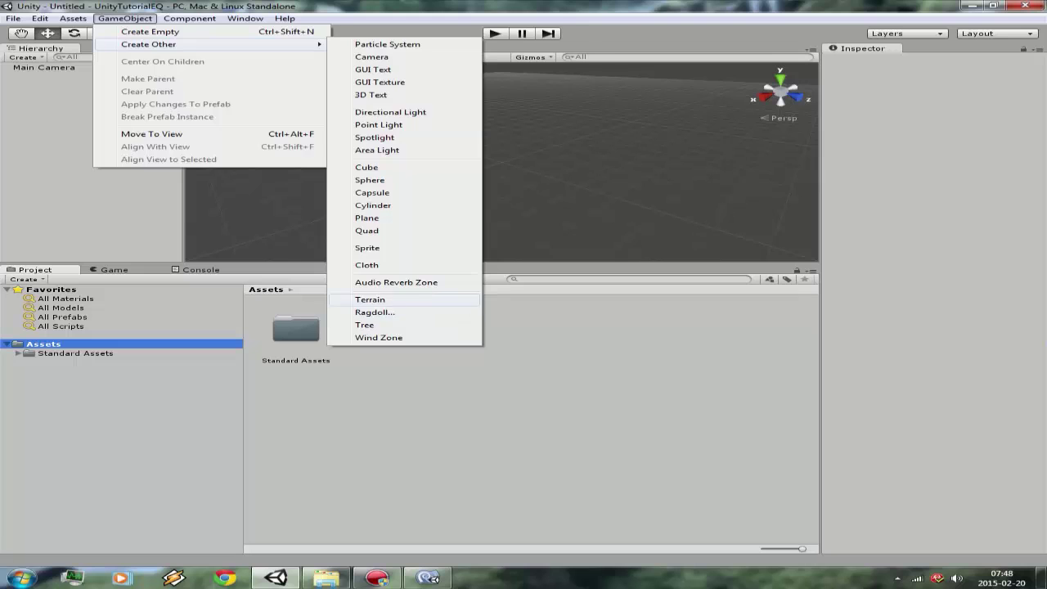
Step: Create a terrain and raise a hill using Raise/Lower Terrain with a patchy brush
left_click(369, 300)
scroll(370, 108, "up", 5)
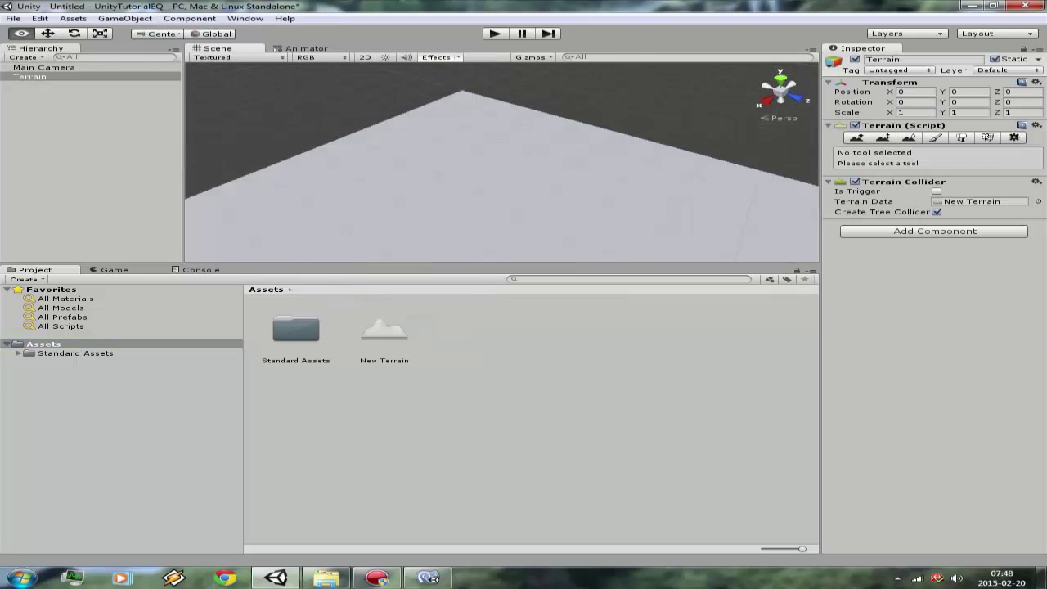
left_click_drag(369, 108, 369, 163, "alt")
left_click(857, 137)
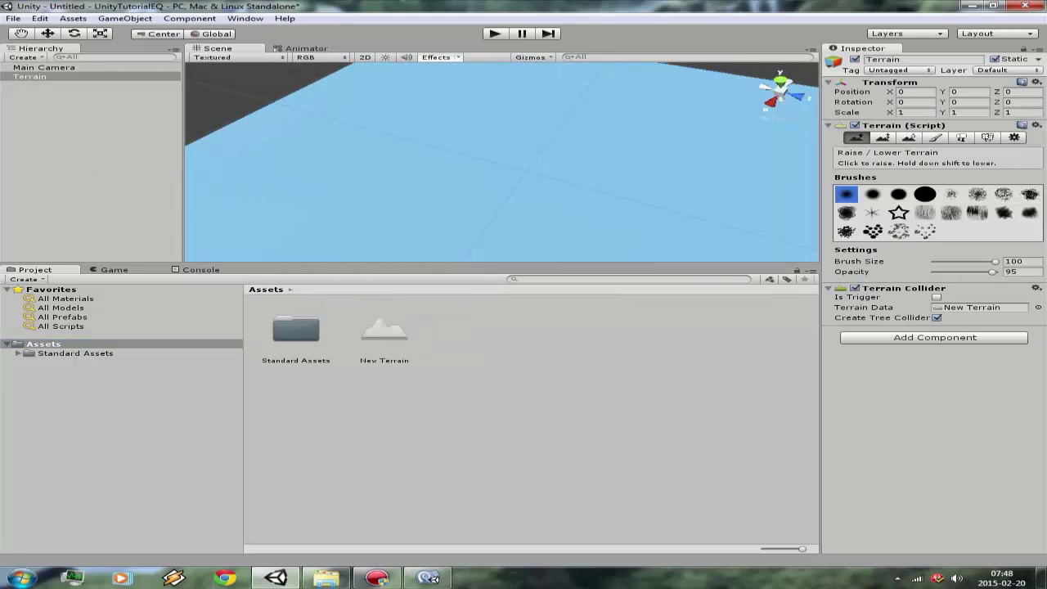
left_click(872, 231)
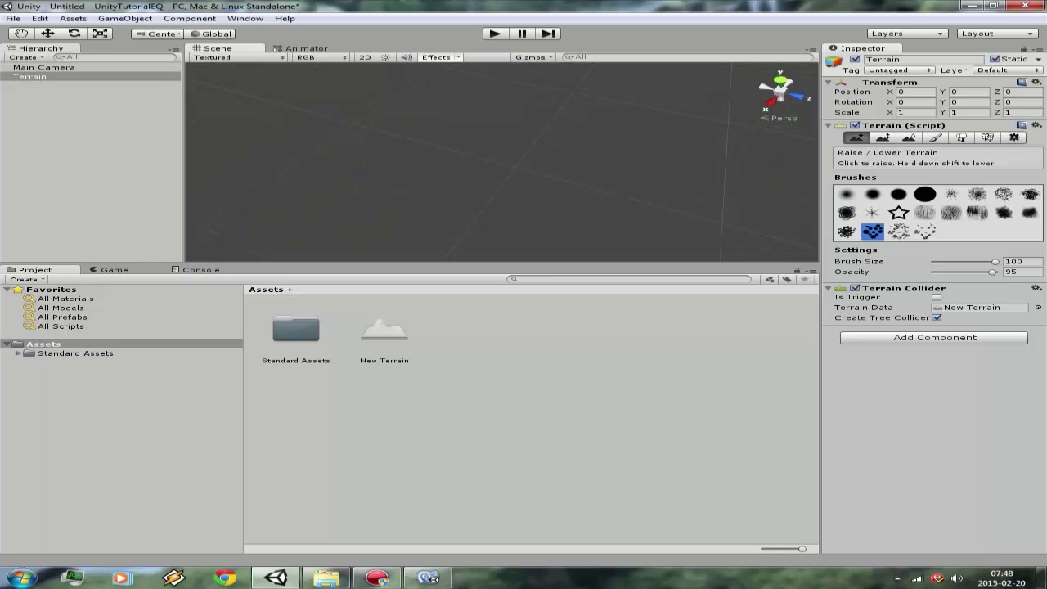
left_click_drag(491, 163, 523, 155)
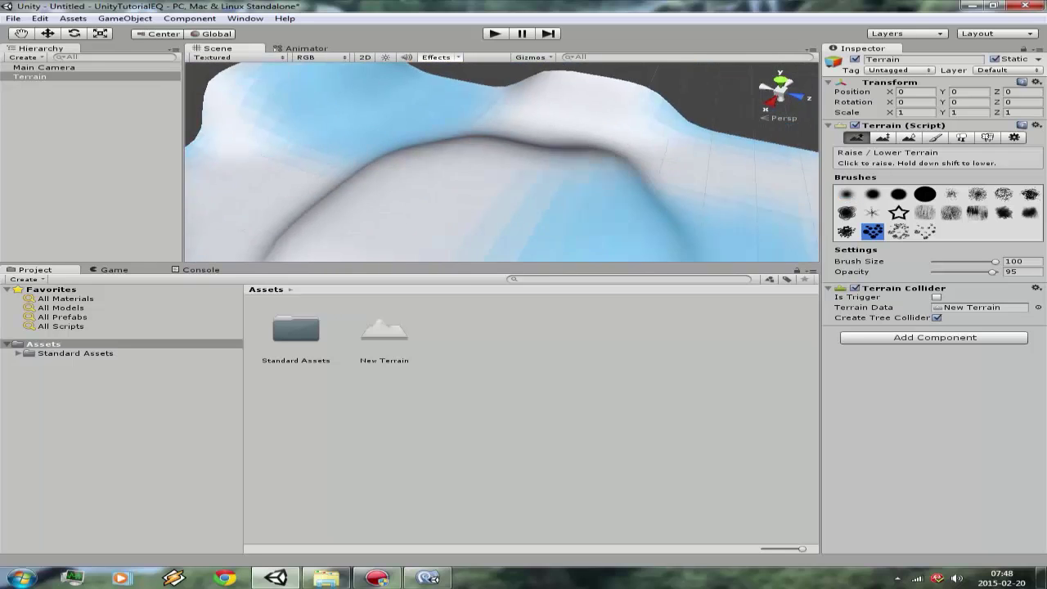
Step: Lower the brush opacity to 27 and raise scattered bumps across a wide area
scroll(502, 162, "down", 5)
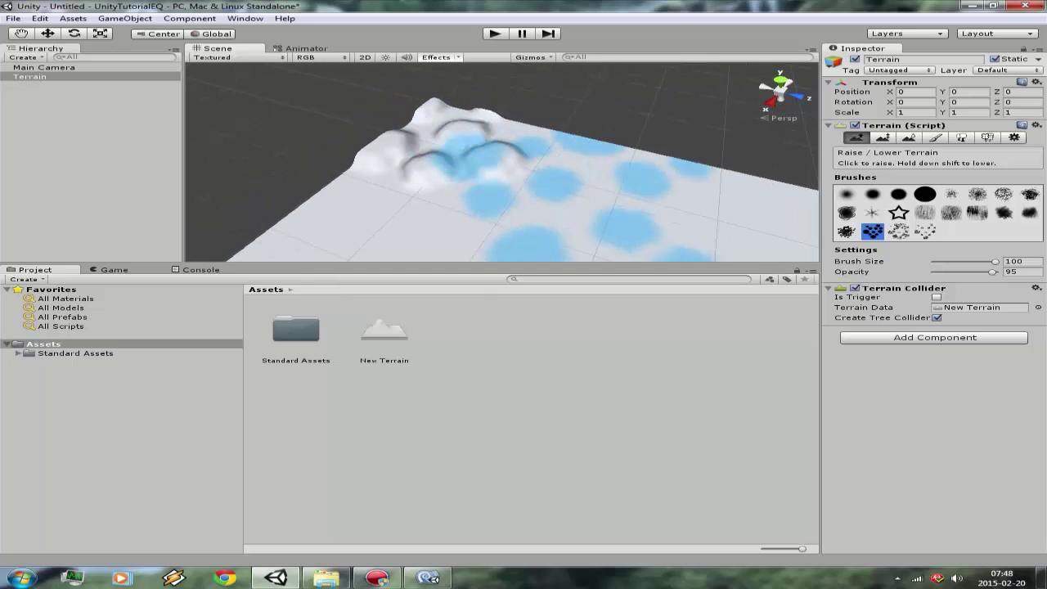
scroll(454, 143, "down", 5)
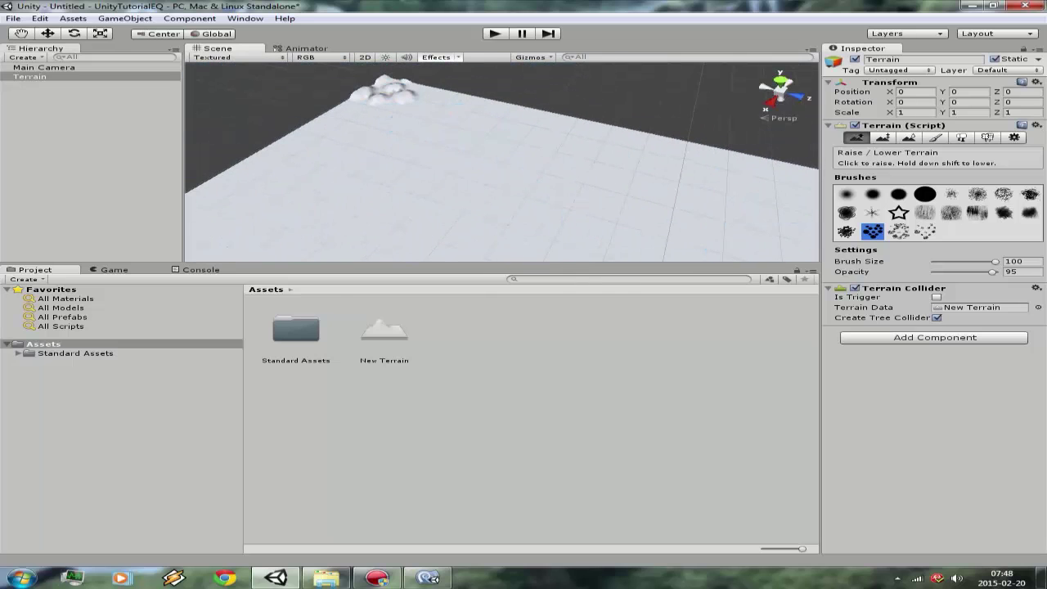
left_click_drag(993, 272, 950, 272)
mouse_move(695, 192)
left_mouse_down()
mouse_move(327, 188)
mouse_move(753, 245)
mouse_move(643, 175)
mouse_move(633, 123)
mouse_move(620, 234)
mouse_move(303, 199)
mouse_move(499, 159)
mouse_move(237, 82)
mouse_move(398, 222)
left_mouse_up()
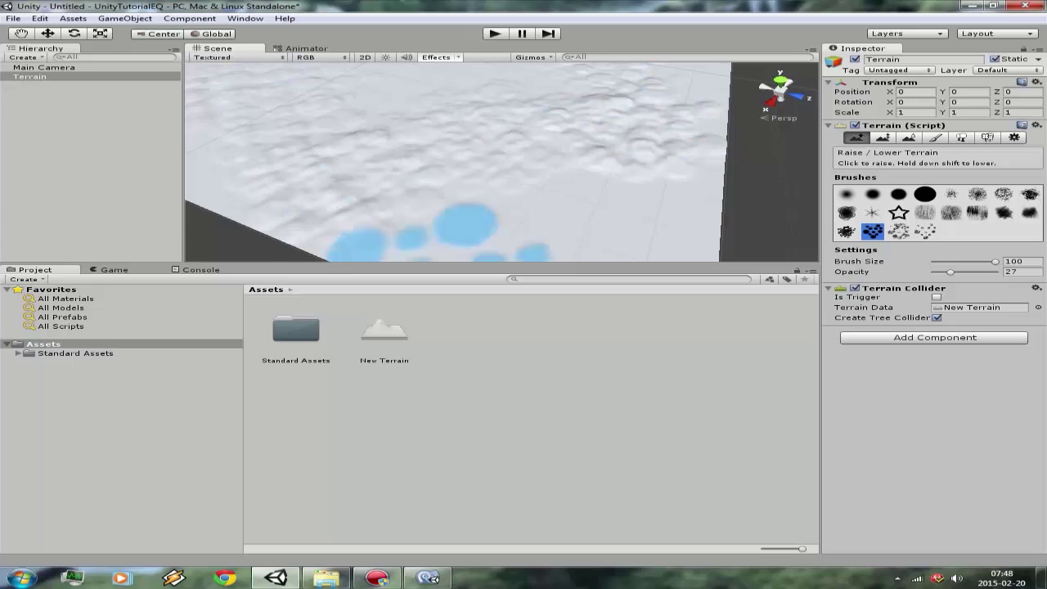
scroll(351, 99, "down", 3)
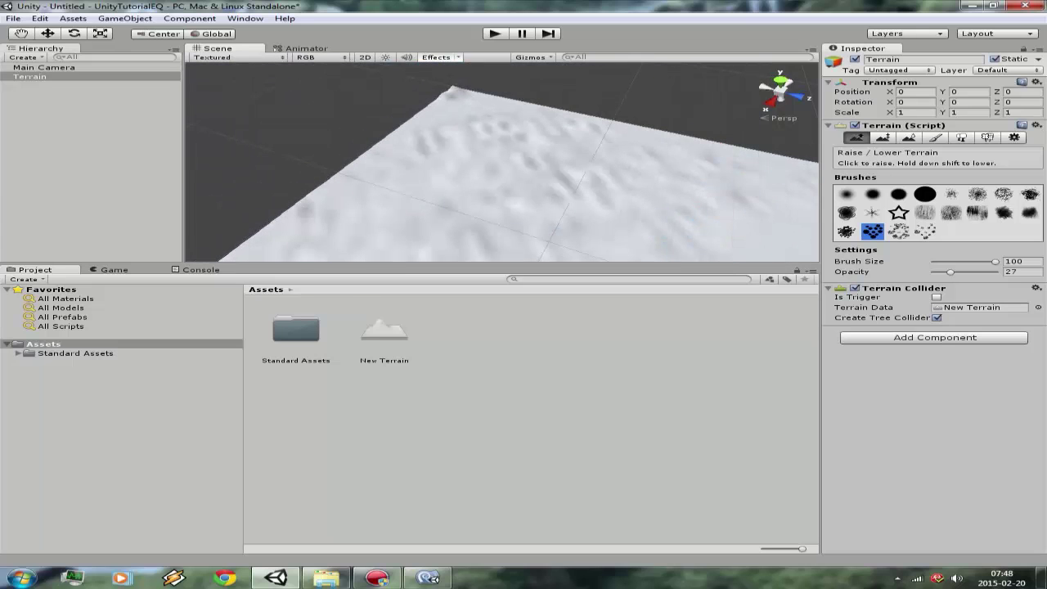
Step: Switch the terrain to Paint Texture mode, cancelling Add Texture without choosing an image
left_click(935, 136)
left_click(1000, 276)
left_click(985, 287)
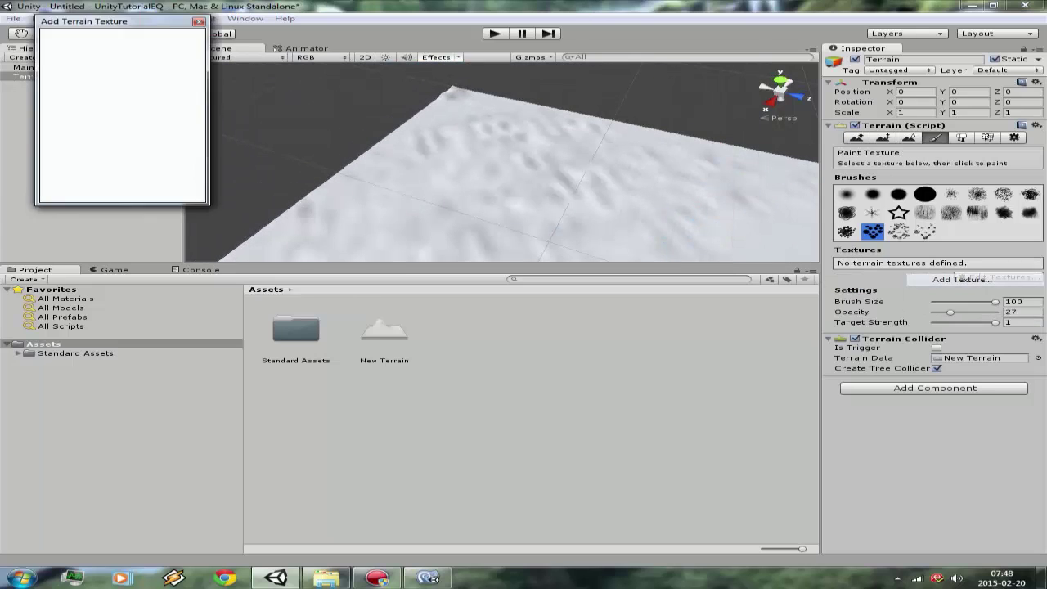
left_click(82, 76)
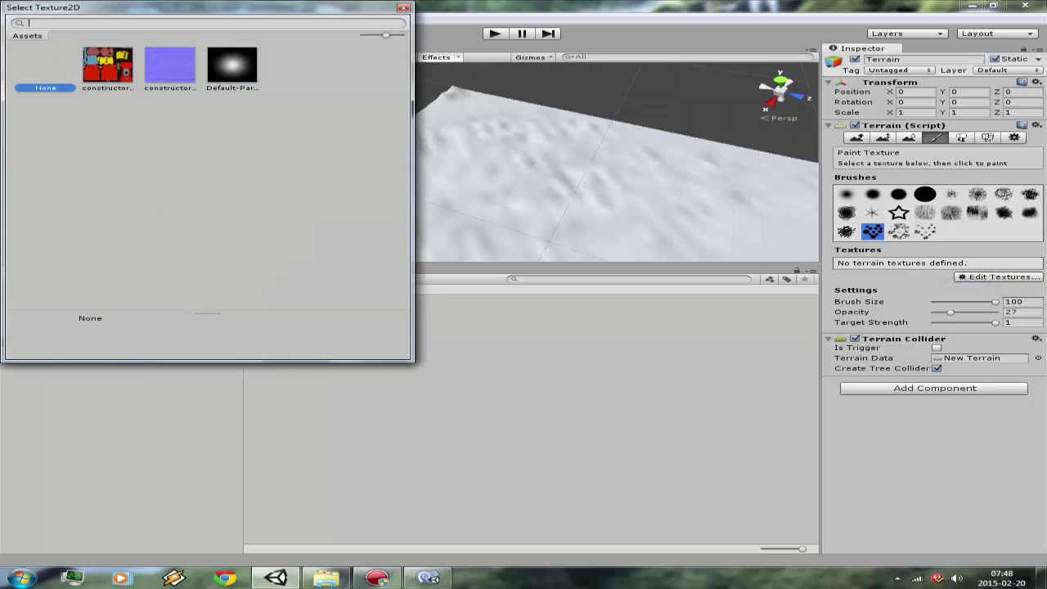
left_click(403, 7)
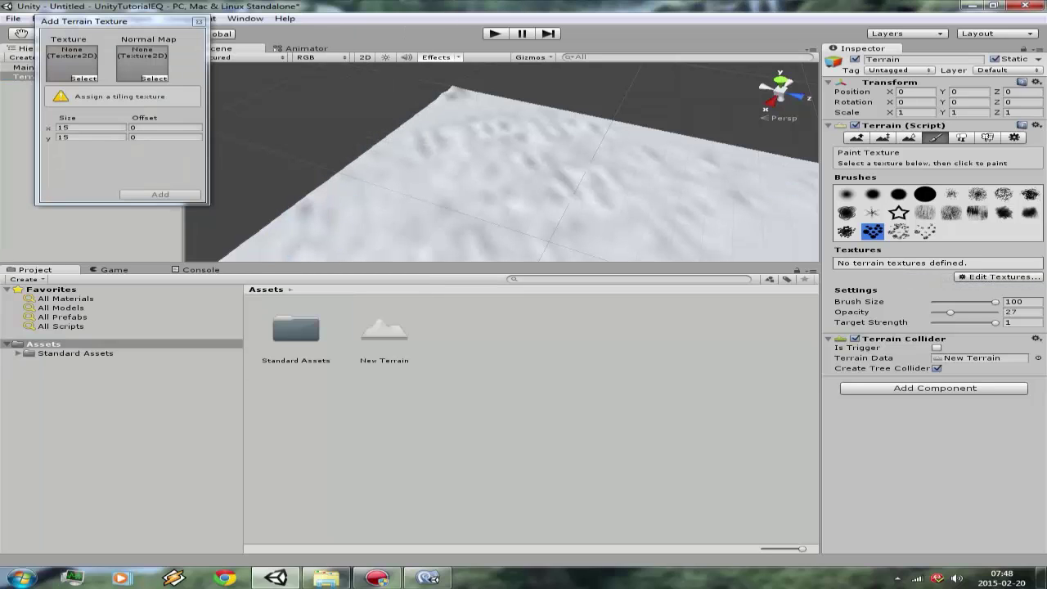
left_click(198, 21)
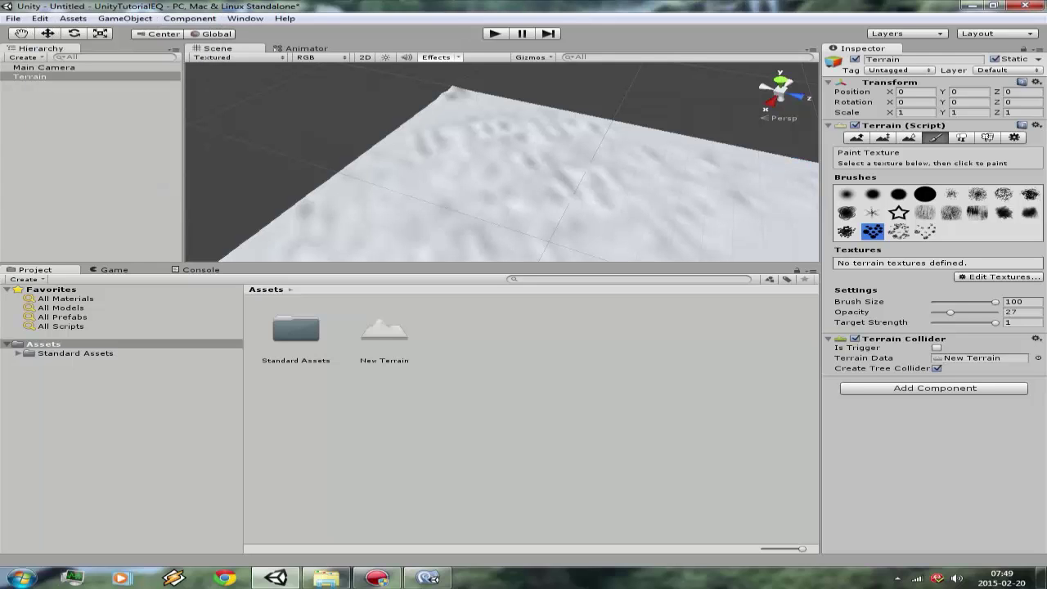
left_click_drag(537, 175, 332, 192, "alt")
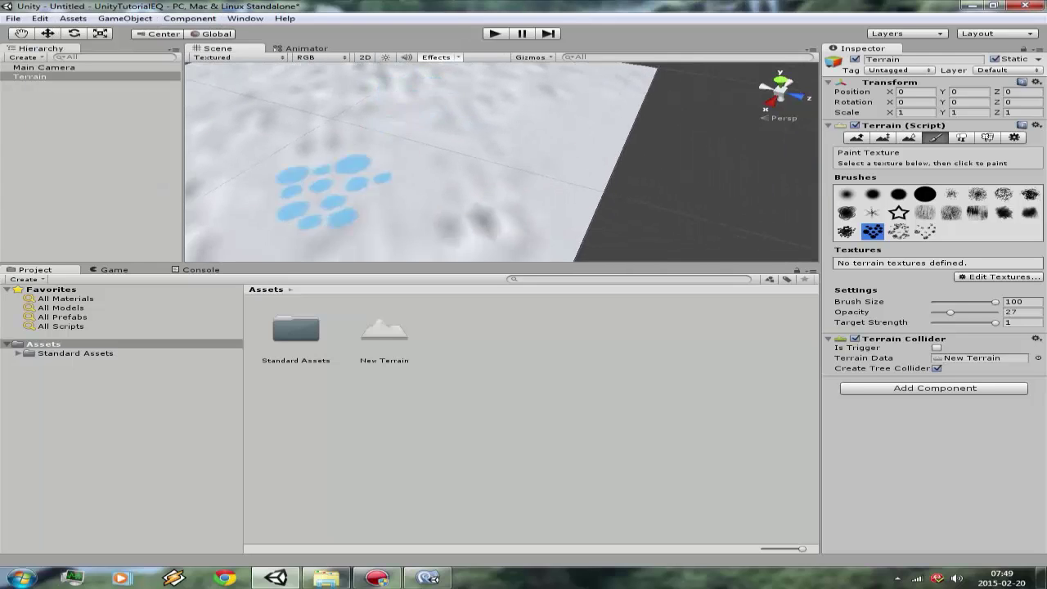
Step: Place a First Person Controller in the scene and raise it to Y 1.6299
double_click(295, 330)
double_click(296, 329)
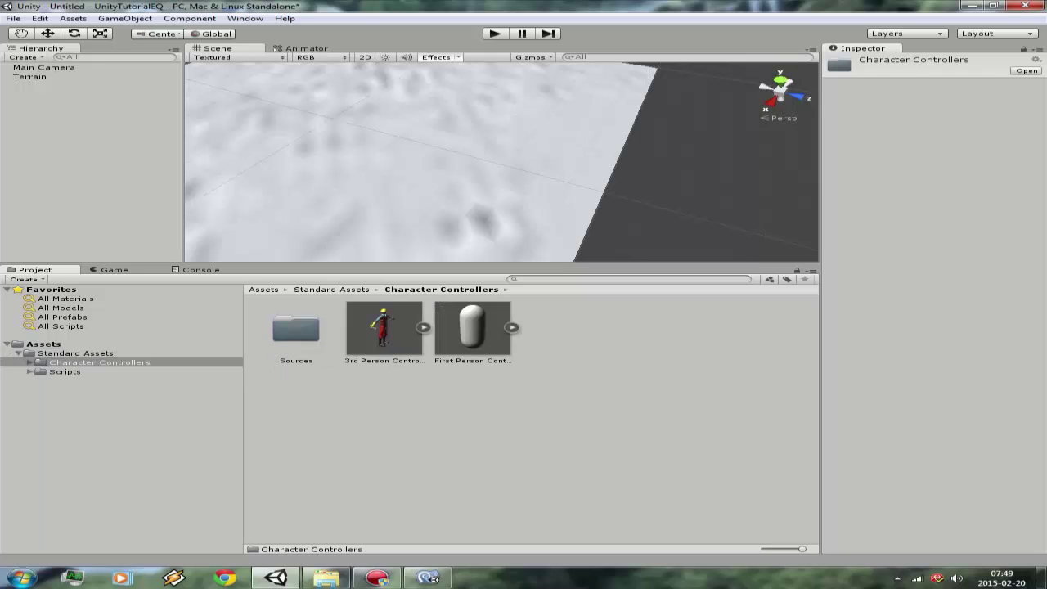
left_click_drag(472, 327, 65, 67)
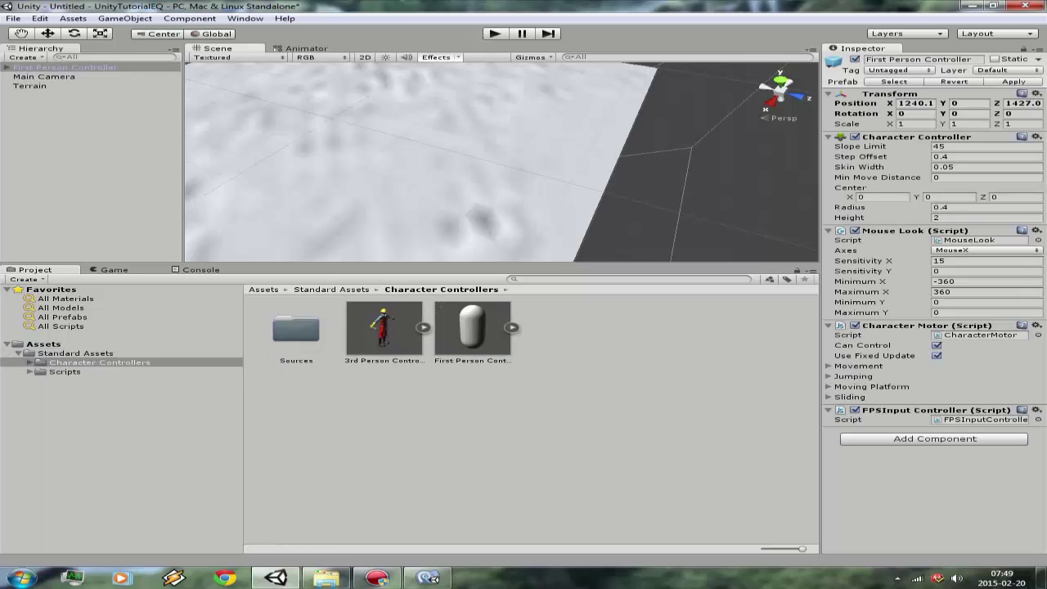
key("f")
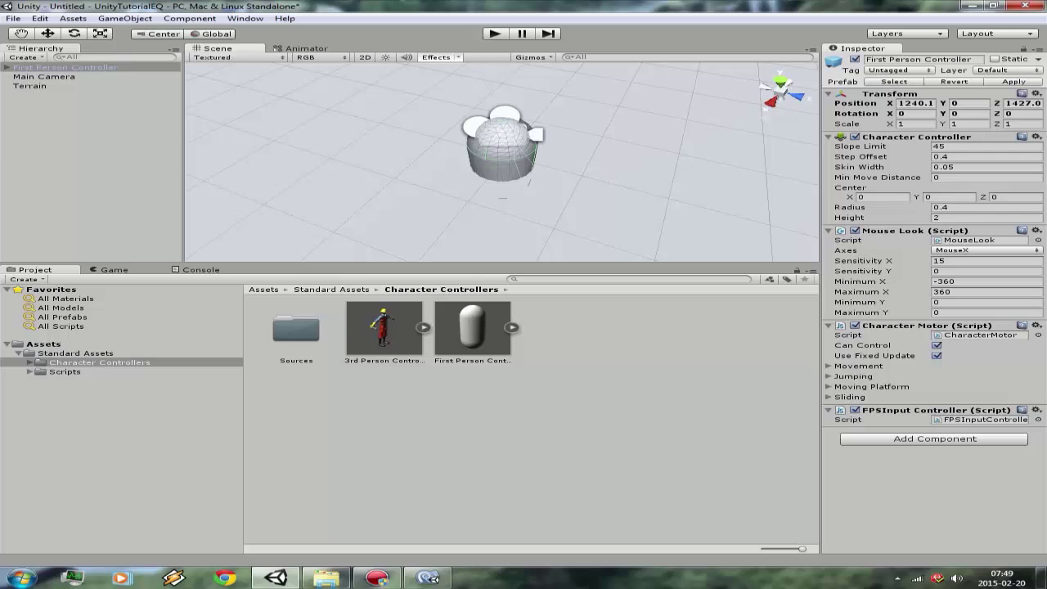
key("w")
left_click_drag(501, 157, 501, 101)
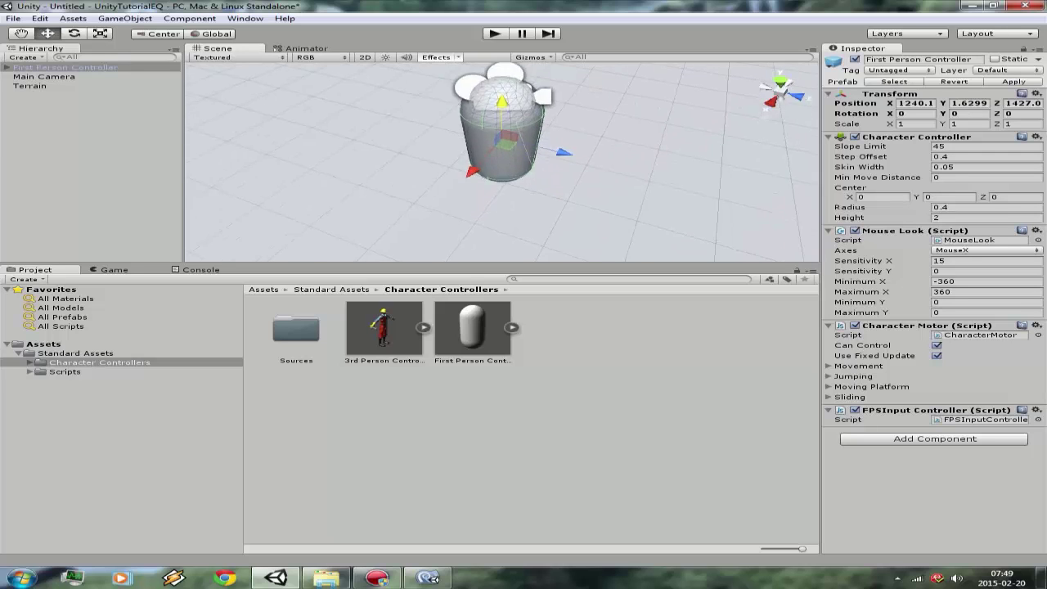
middle_click_drag(501, 102, 462, 154)
Step: Add the tags Gracz and Item as Element 0 and Element 1
left_click(898, 71)
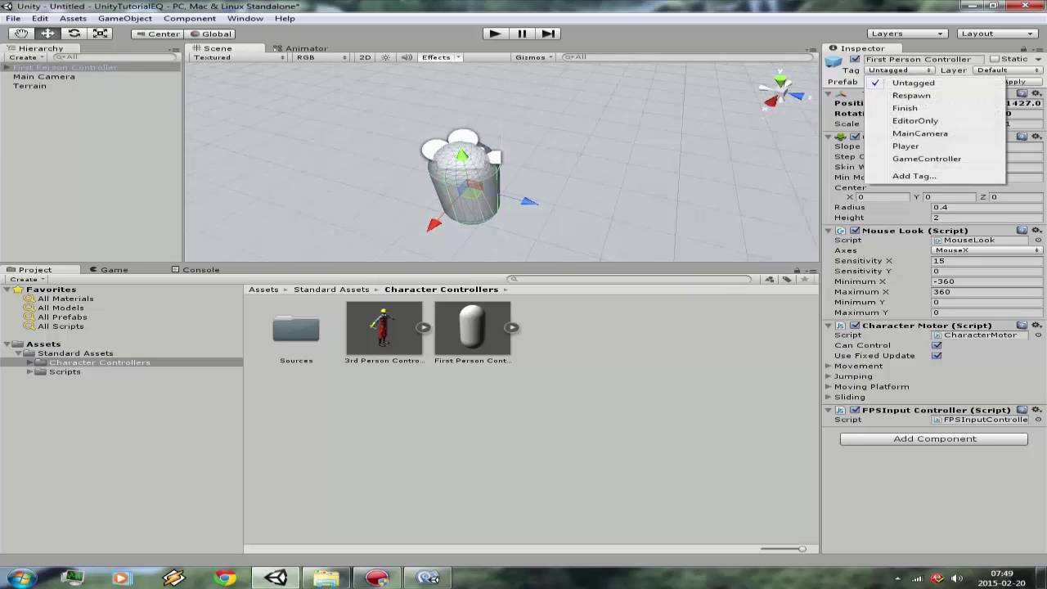
left_click(913, 176)
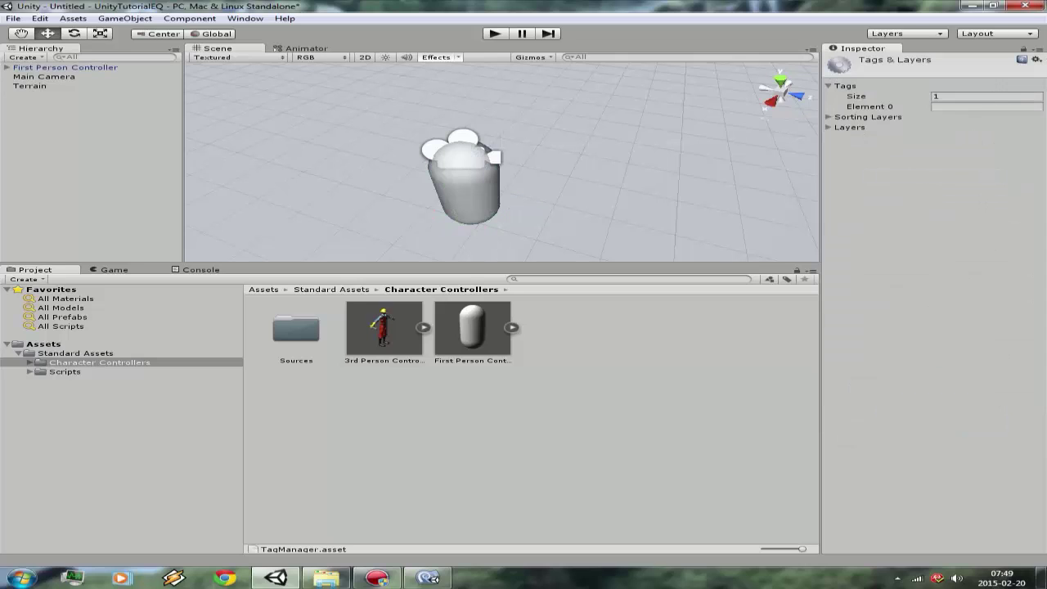
type("Gracz")
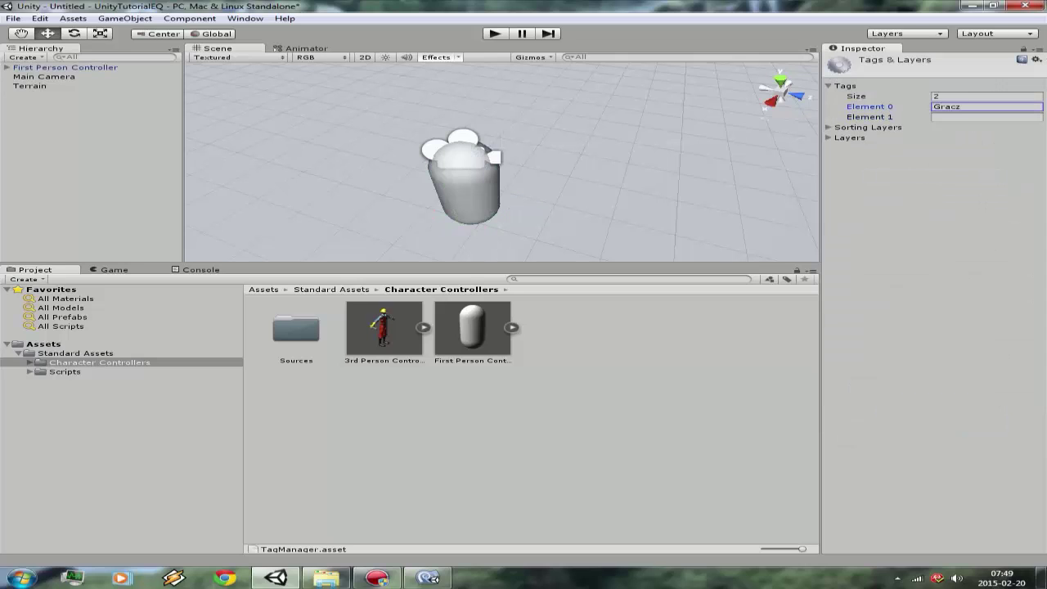
left_click(986, 117)
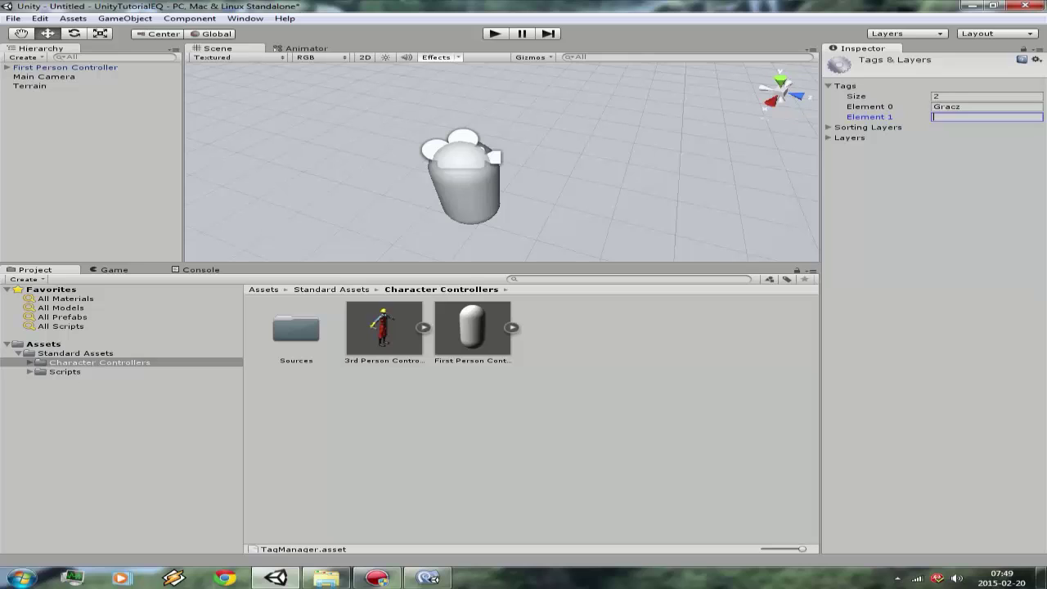
type("Item")
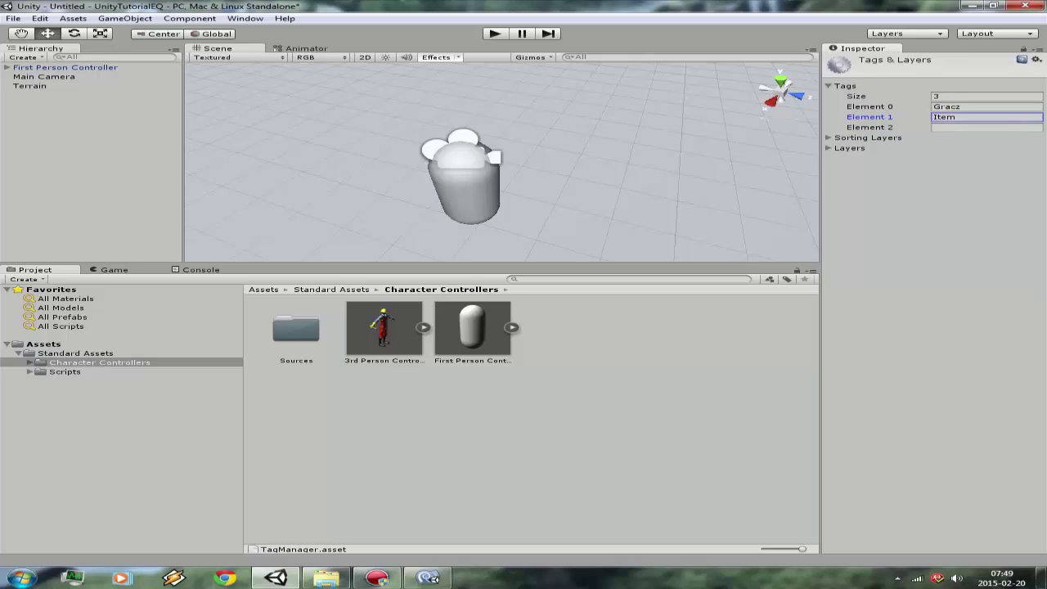
left_click(44, 343)
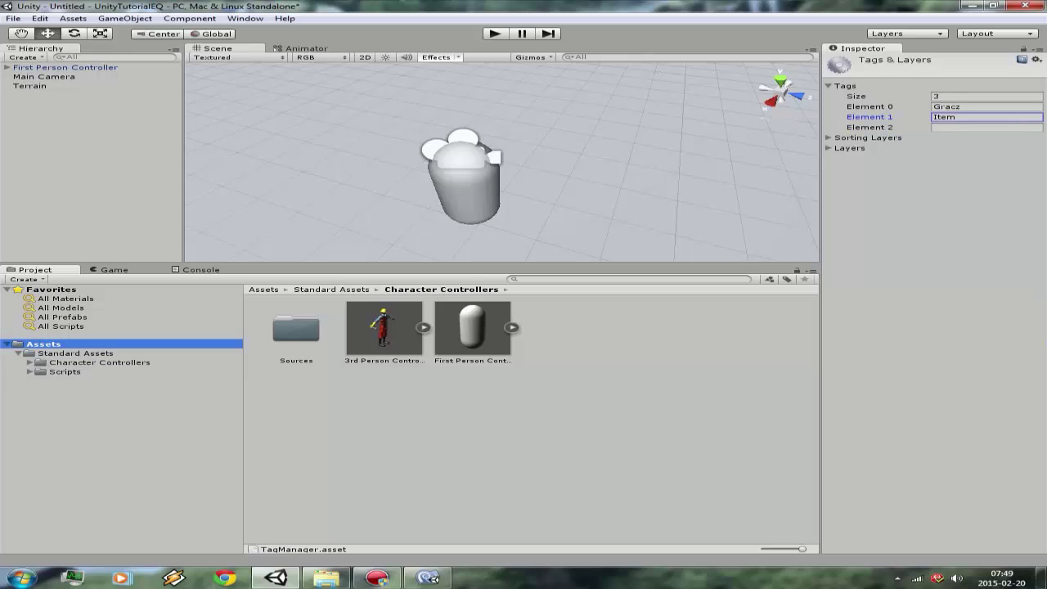
right_click(559, 288)
Step: Import the two package files from the desktop into the Unity project
key("super+d")
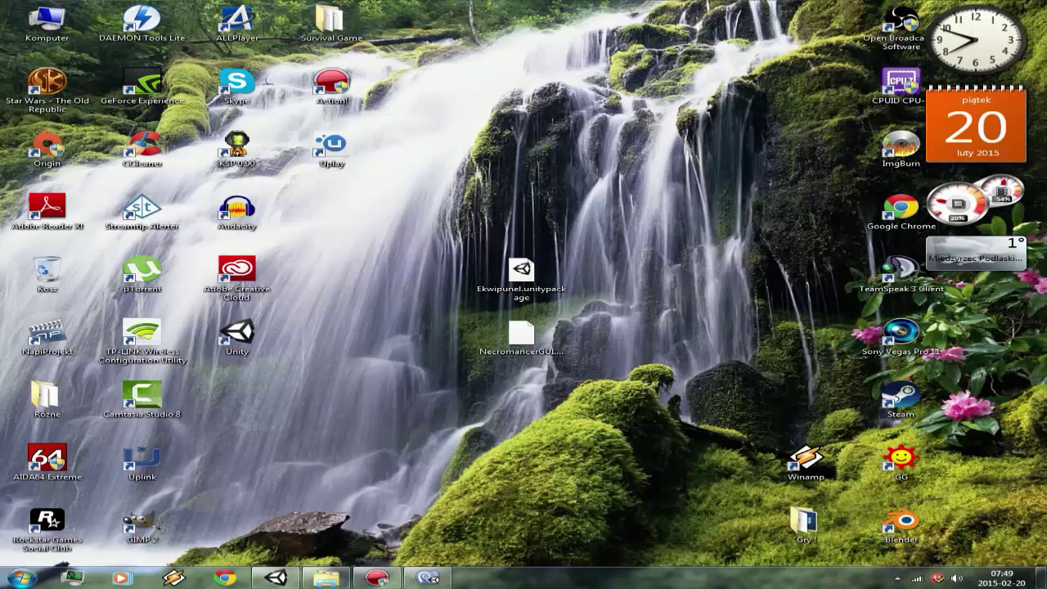
left_click_drag(450, 246, 597, 372)
mouse_move(521, 274)
left_mouse_down()
mouse_move(345, 568)
mouse_move(275, 577)
left_mouse_up()
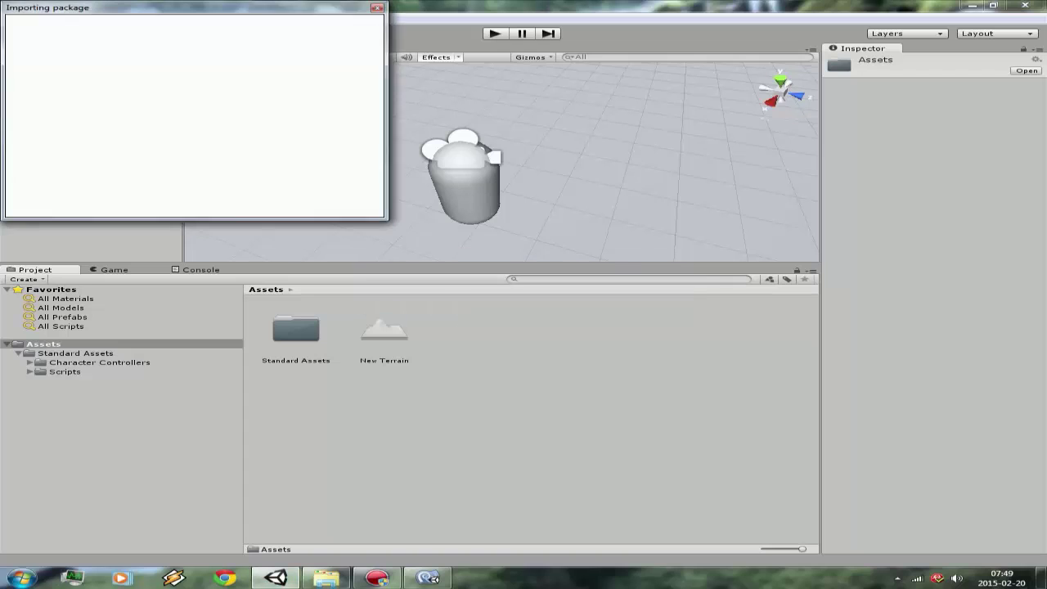
key("Return")
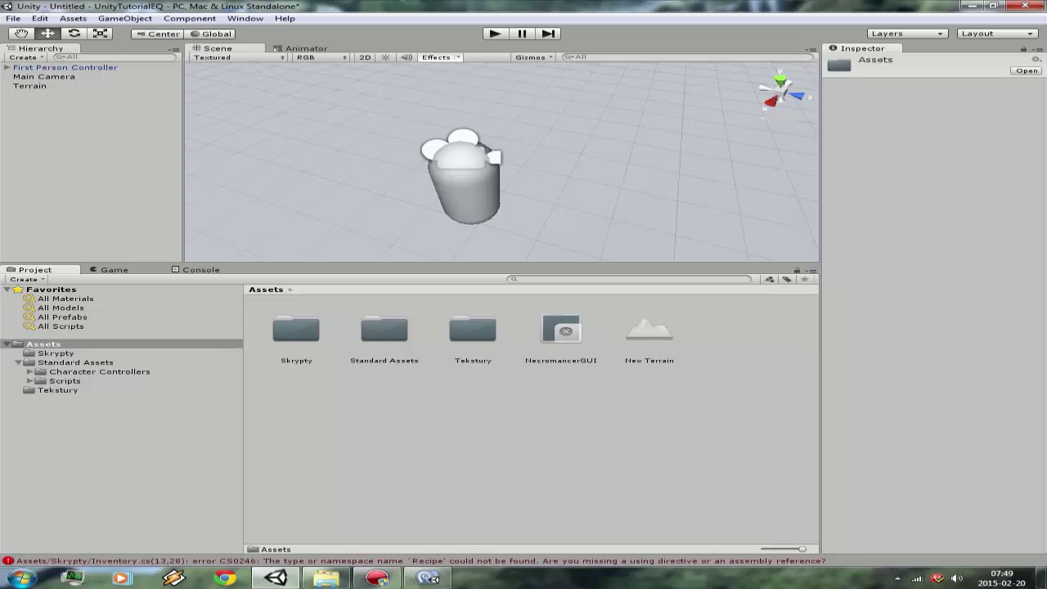
Step: Open the Console and select the first CS0246 error about the missing Recipe type
left_click(113, 269)
left_click(201, 269)
left_click(409, 290)
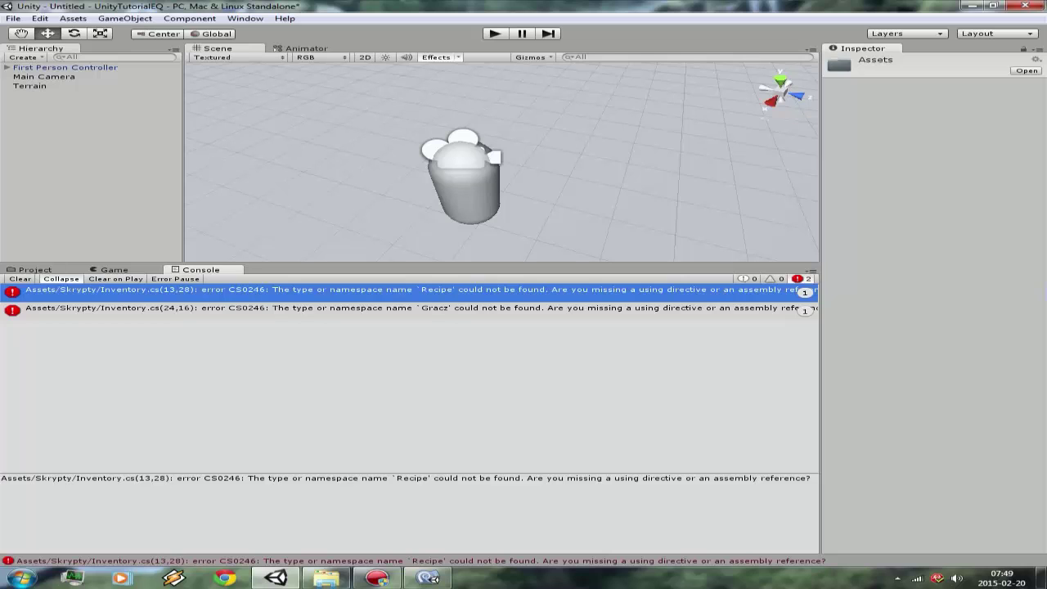
Step: Rename the First Person Controller to Gracz and give it the Gracz tag
double_click(409, 290)
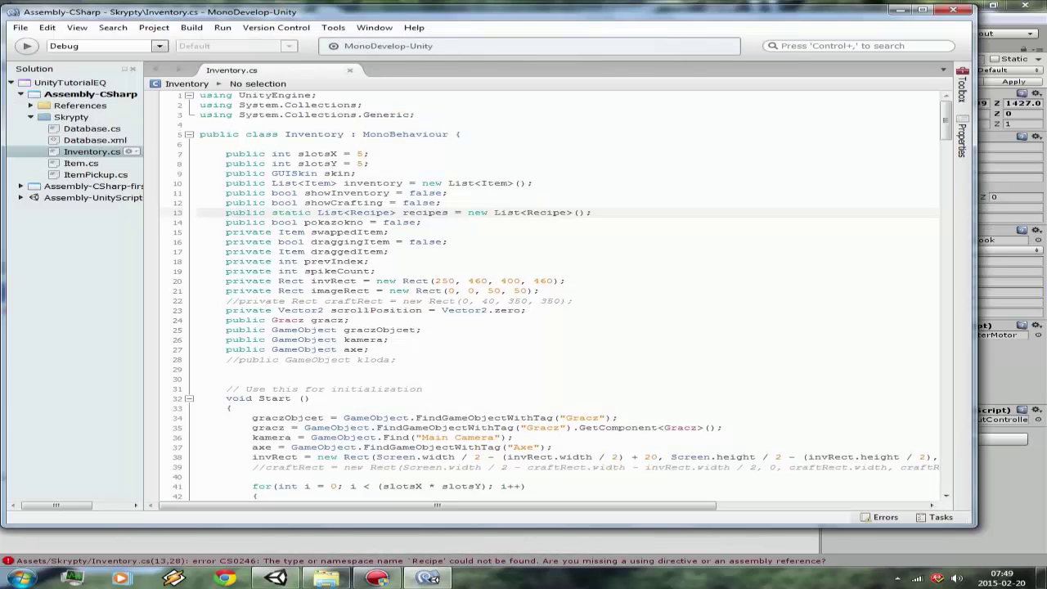
left_click(899, 10)
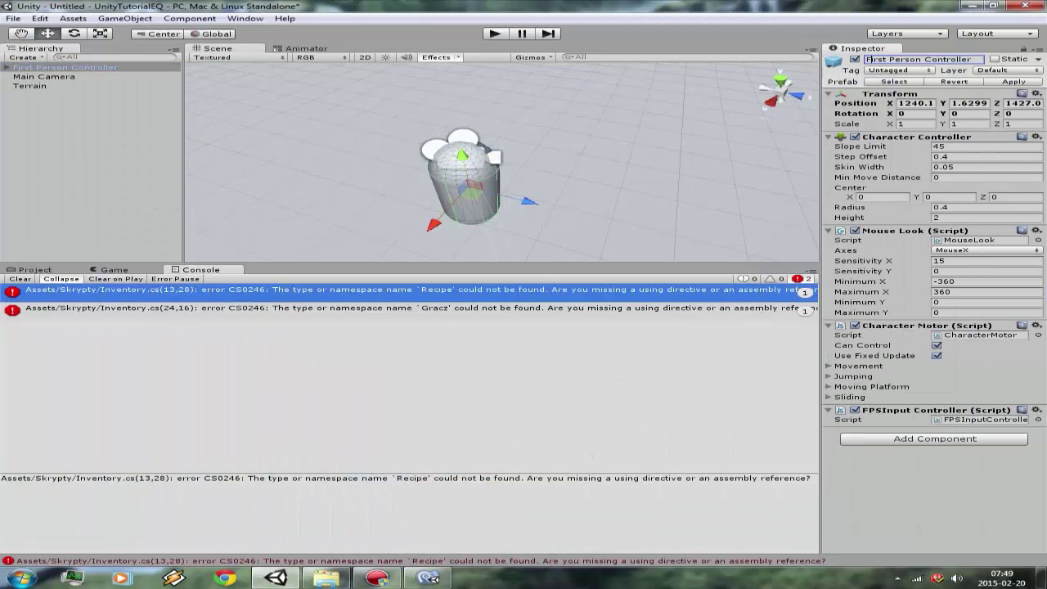
key("BackSpace")
key("BackSpace")
key("BackSpace")
key("BackSpace")
key("BackSpace")
key("BackSpace")
key("BackSpace")
key("BackSpace")
key("BackSpace")
key("BackSpace")
key("BackSpace")
key("BackSpace")
type("Gra")
type("cz")
left_click(900, 69)
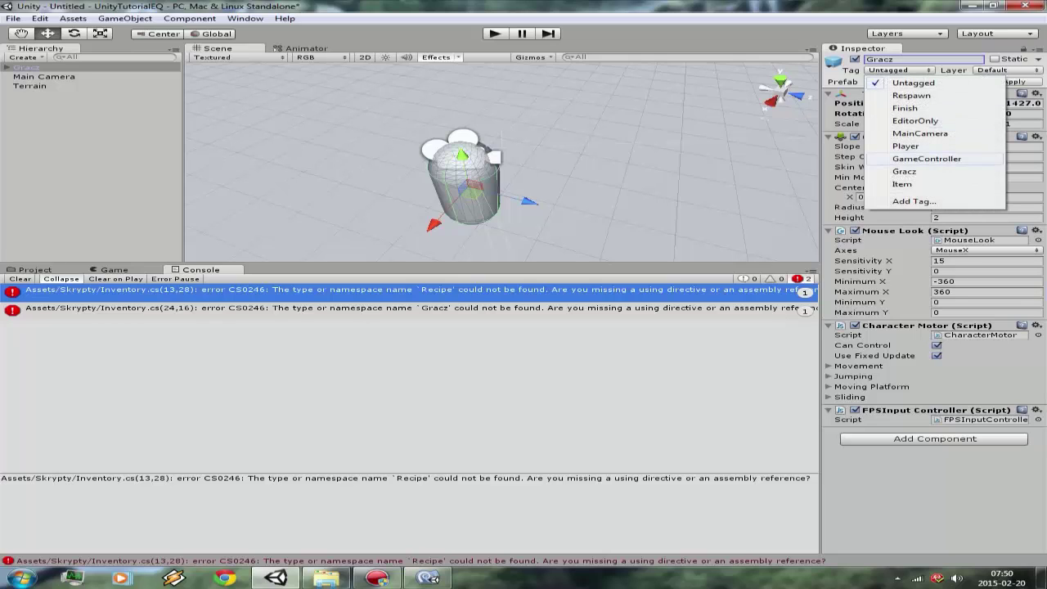
left_click(941, 169)
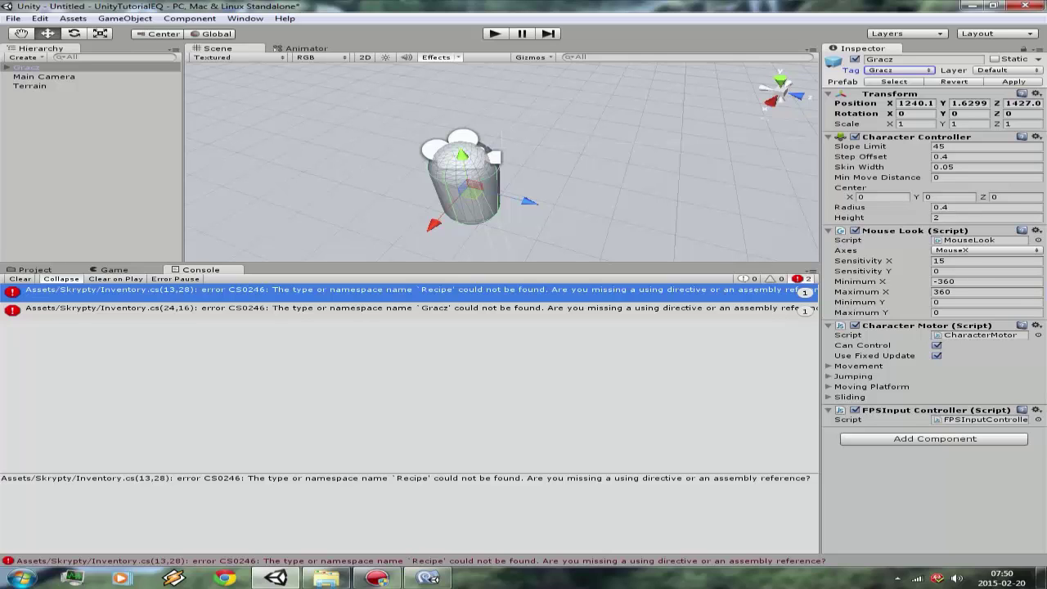
Step: Save the Gracz object as a prefab in the Assets root folder
left_click(25, 269)
left_click(43, 343)
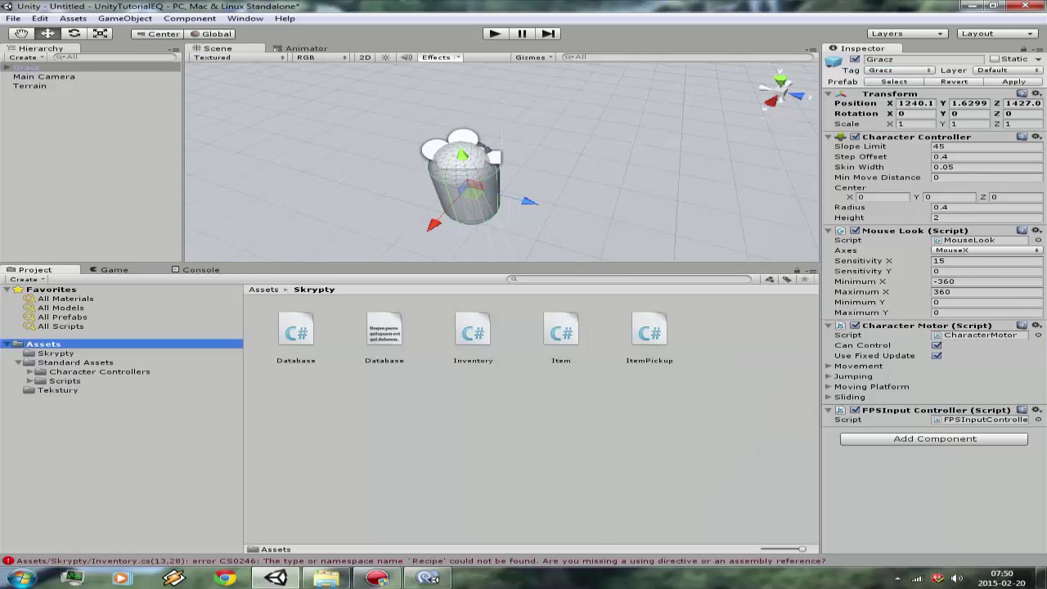
left_click_drag(25, 66, 560, 332)
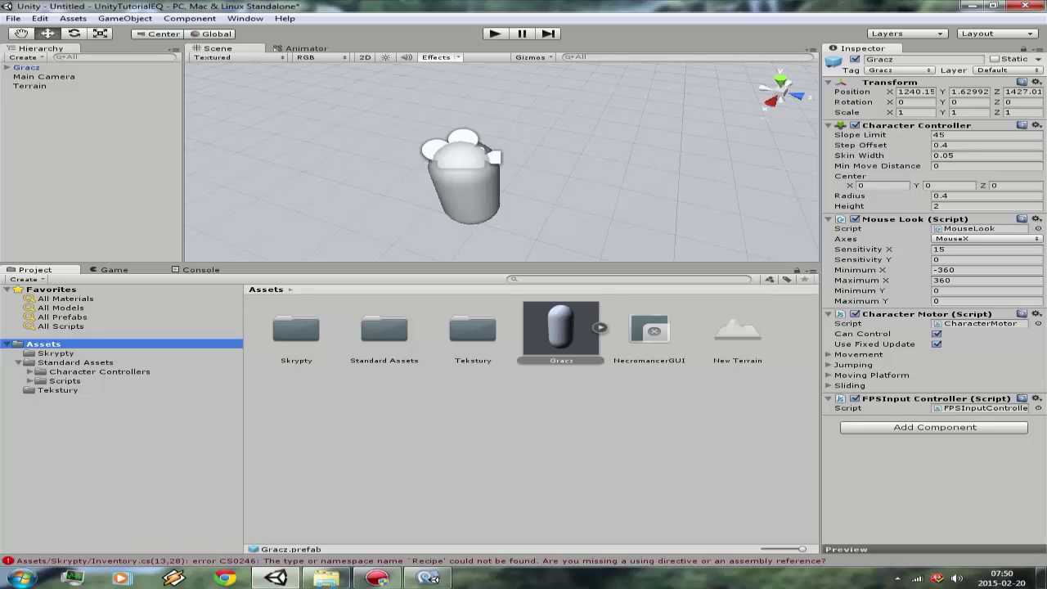
left_click(427, 577)
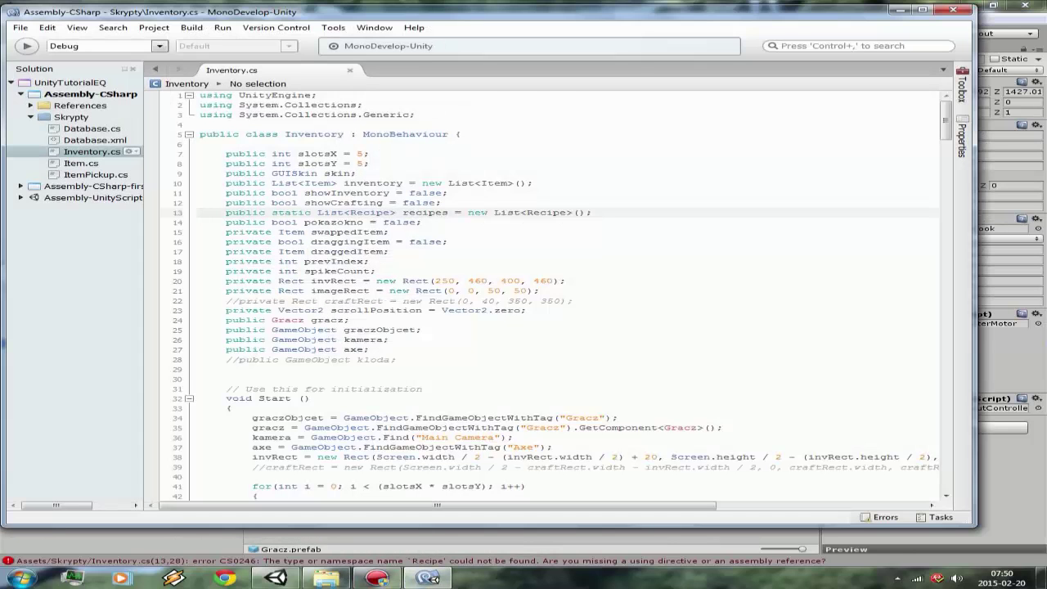
Step: Maximize MonoDevelop and delete the recipes list declaration on line 13
key("super+Up")
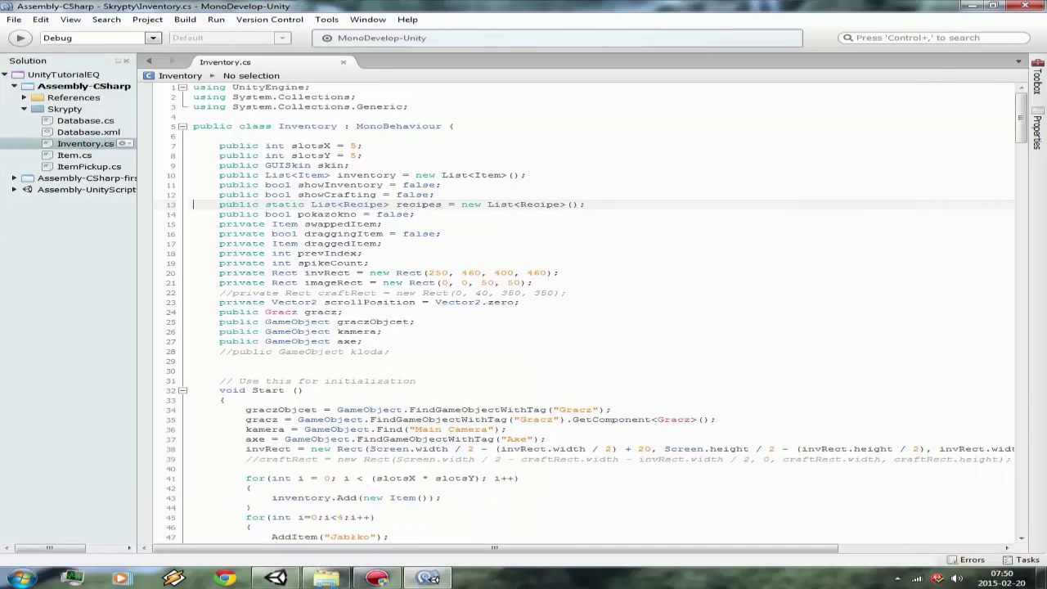
left_click_drag(219, 204, 586, 205)
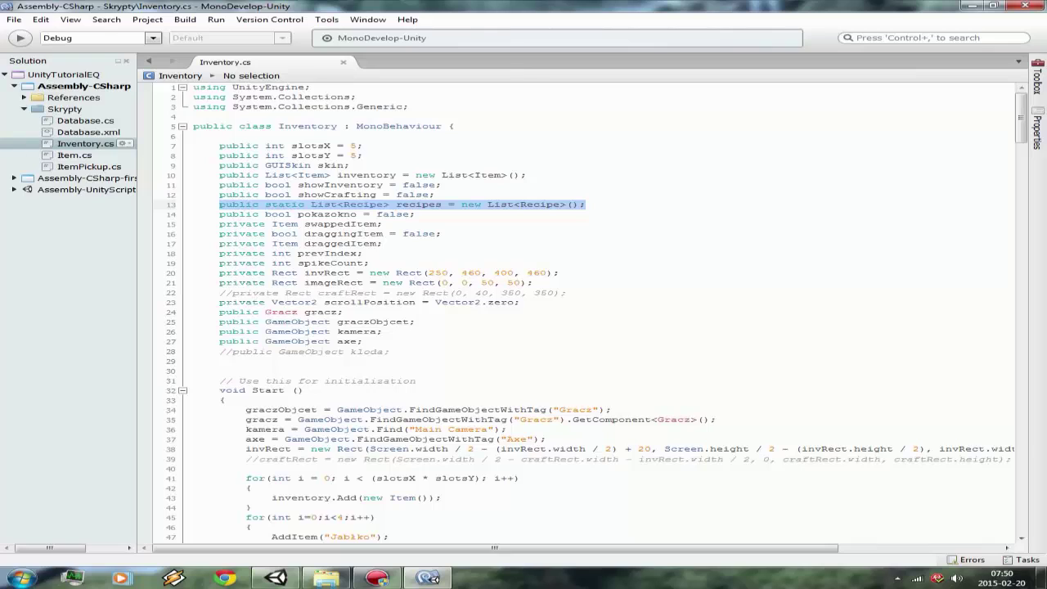
key("ctrl+x")
type("=")
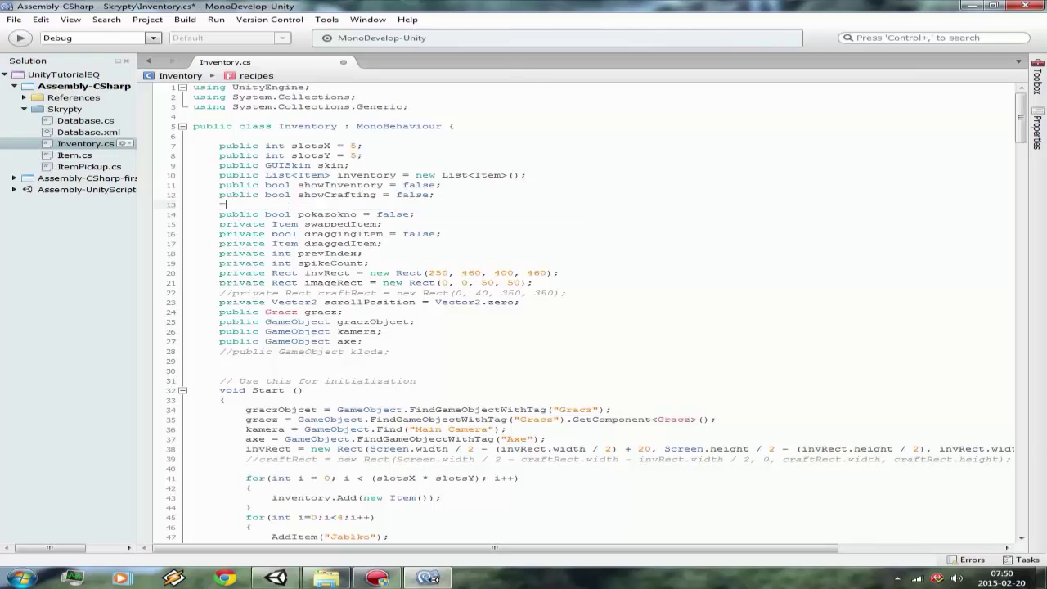
key("BackSpace")
key("BackSpace")
key("BackSpace")
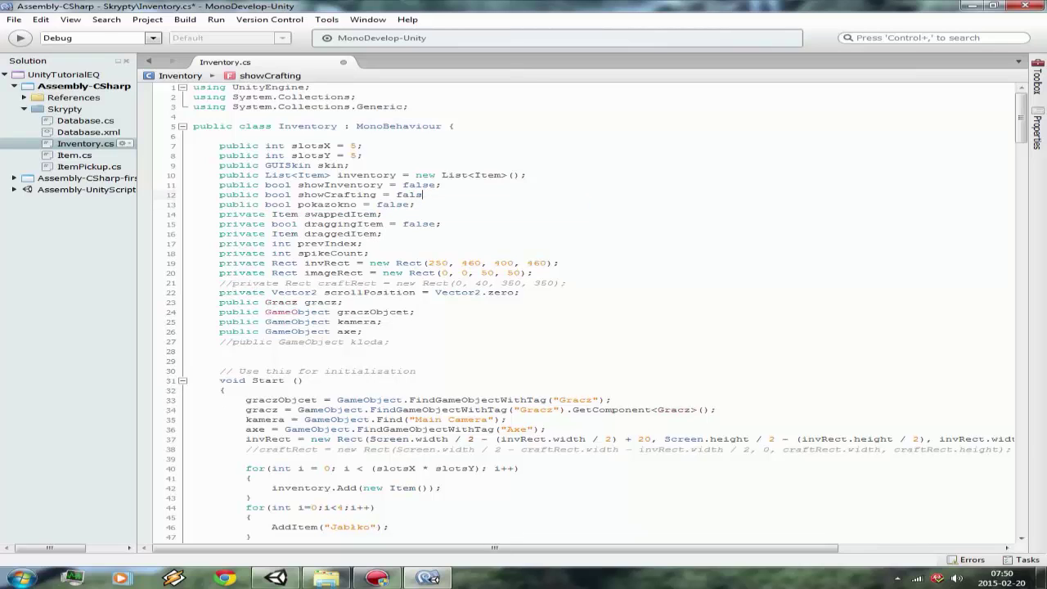
type("e;")
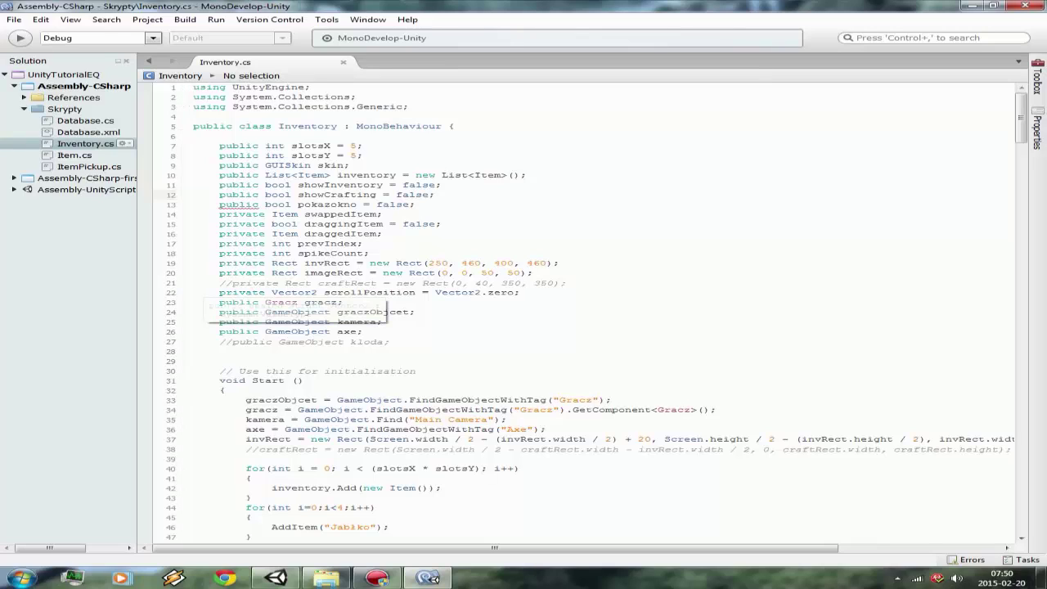
Step: Comment out the Gracz field on line 23 and the gracz lookup on line 34
left_click(299, 302)
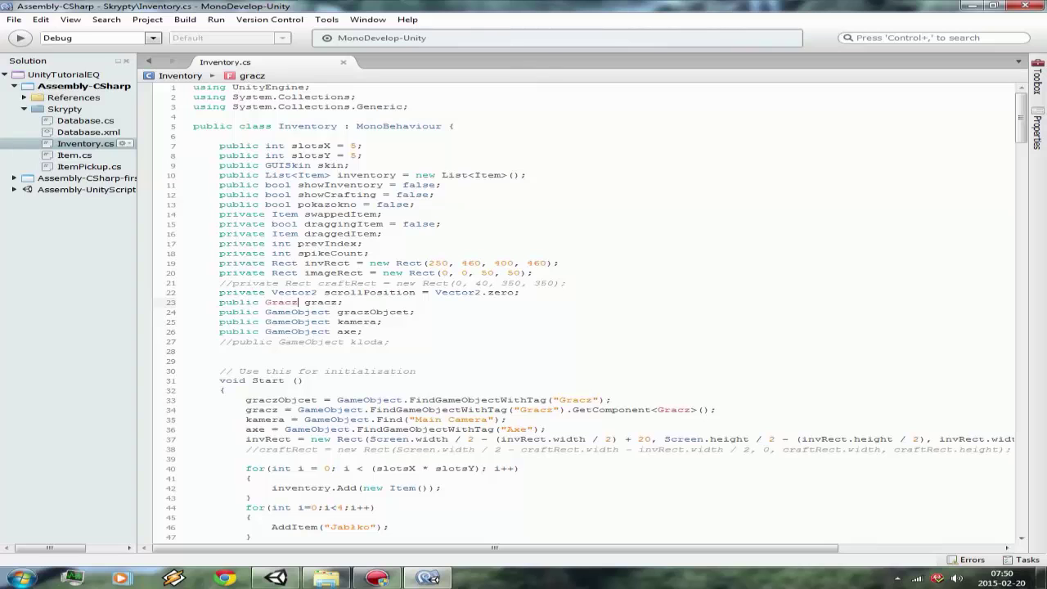
type("/")
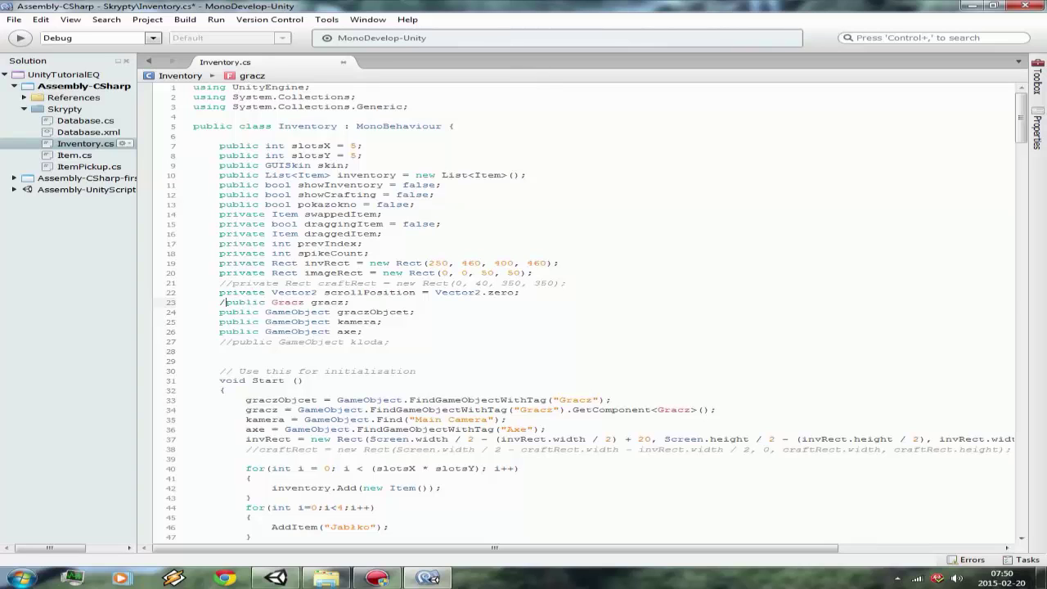
type("/")
scroll(573, 311, "down", 5)
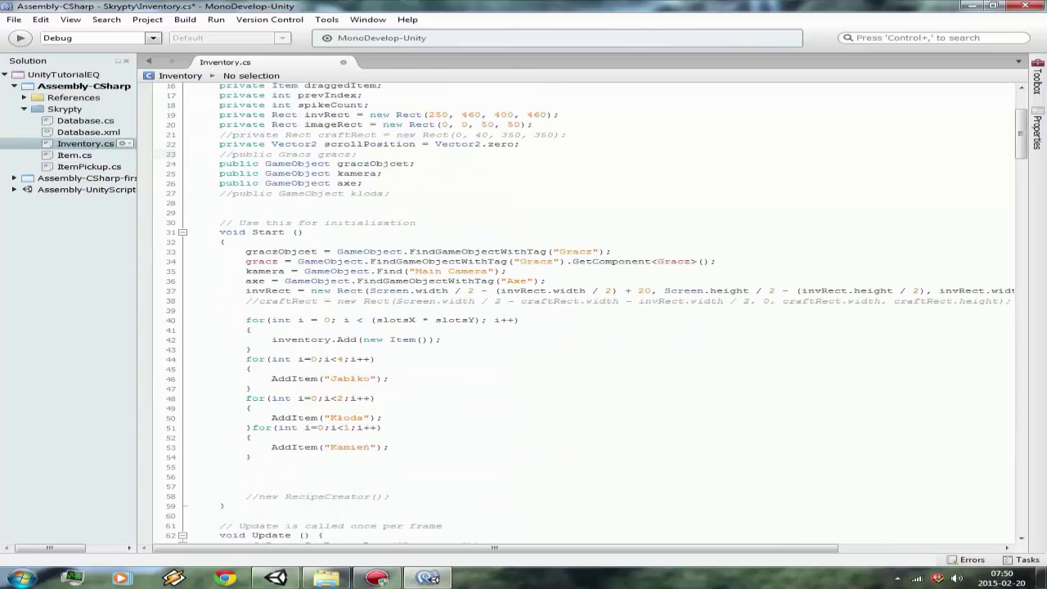
left_click(246, 261)
type("/")
scroll(572, 311, "down", 5)
scroll(572, 311, "down", 4)
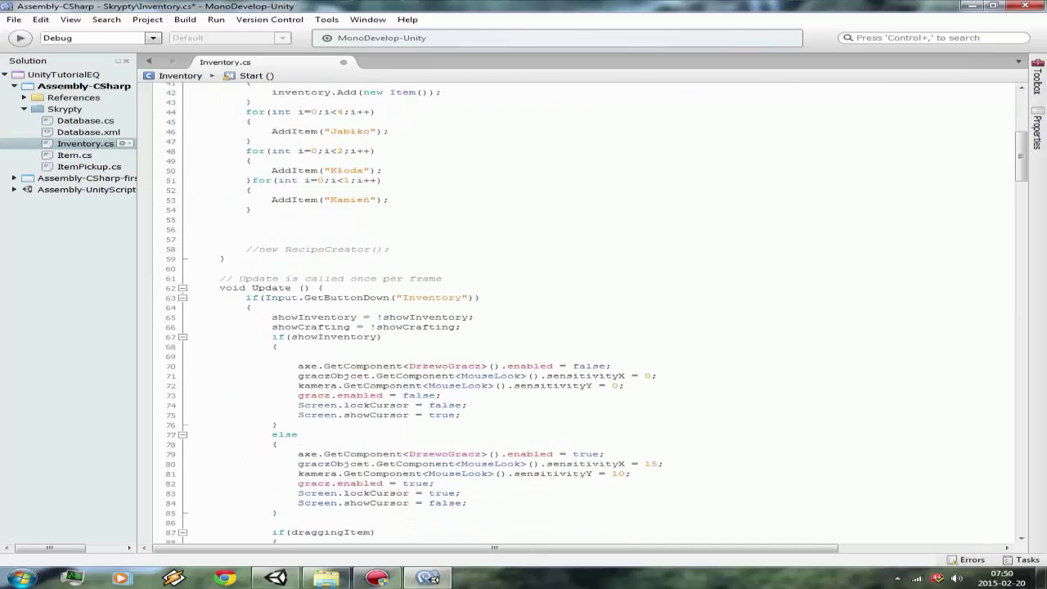
scroll(573, 311, "down", 5)
Step: Comment out the gracz.enabled lines 73 and 82 and the DrzewoGracz lines 79 and 70
left_click(298, 246)
type("/")
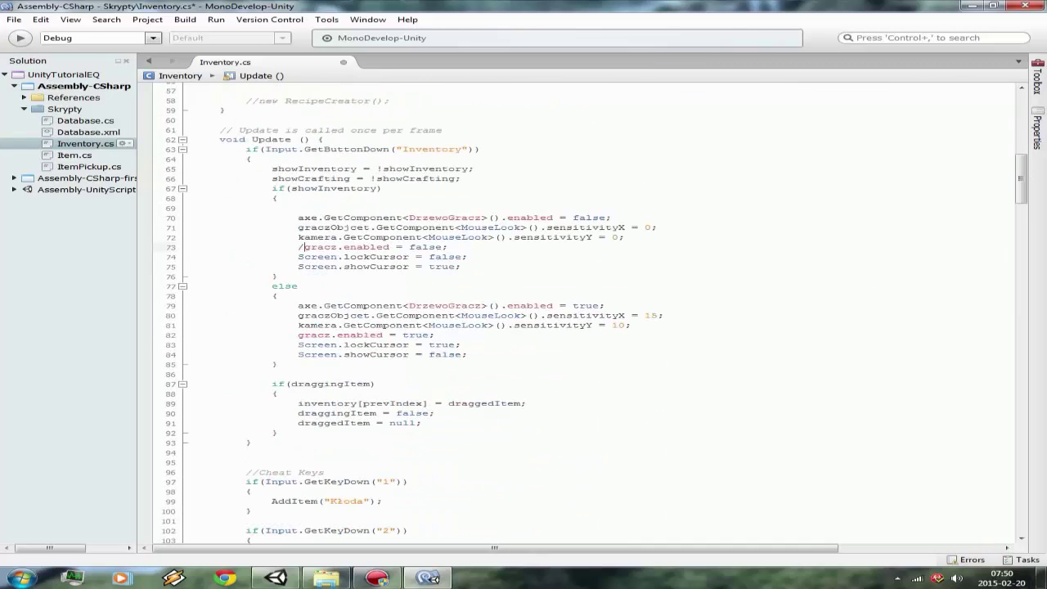
type("/")
left_click(297, 334)
type("//")
key("End")
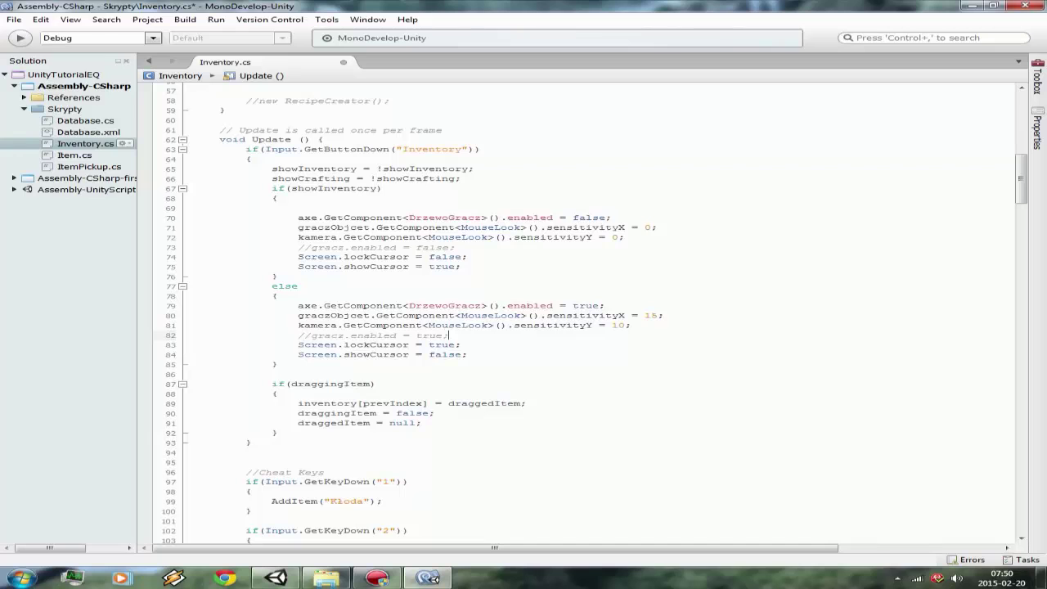
left_click(297, 305)
type("//")
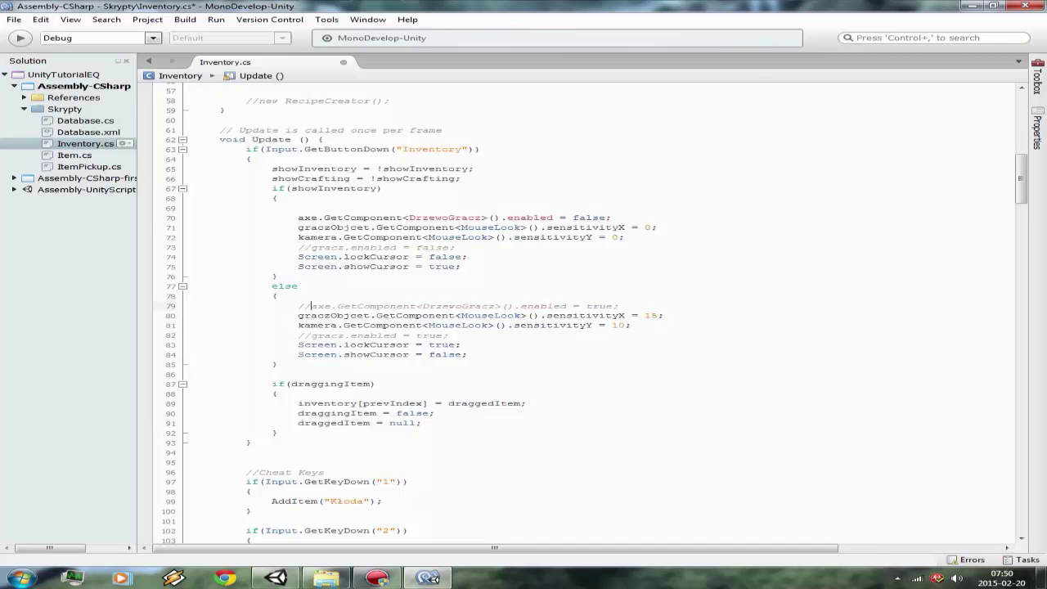
left_click(297, 218)
type("//")
scroll(311, 218, "up", 10)
scroll(310, 218, "up", 9)
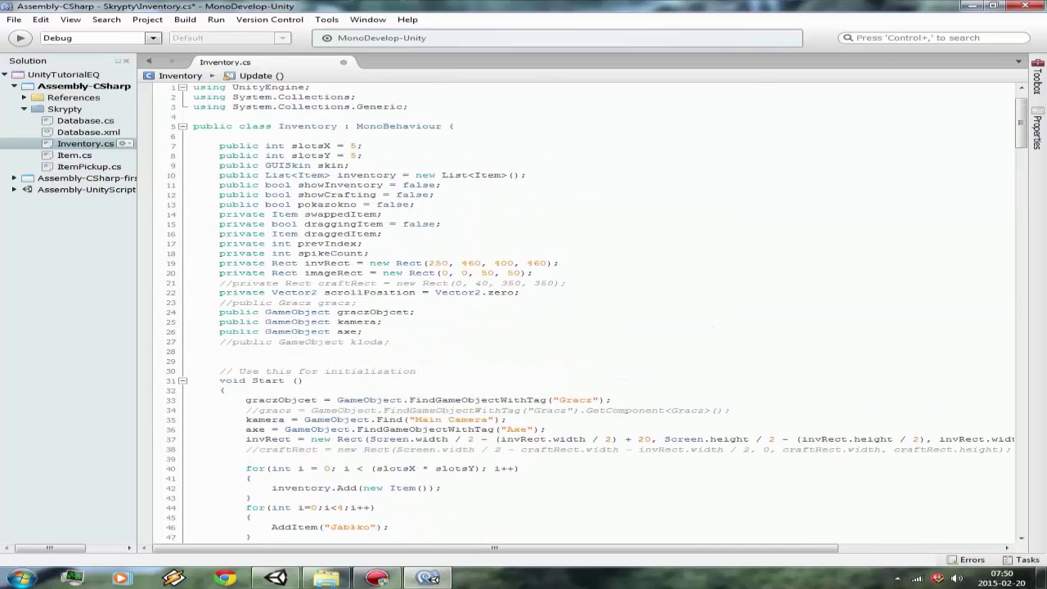
scroll(311, 218, "down", 5)
scroll(585, 311, "down", 8)
scroll(585, 311, "down", 15)
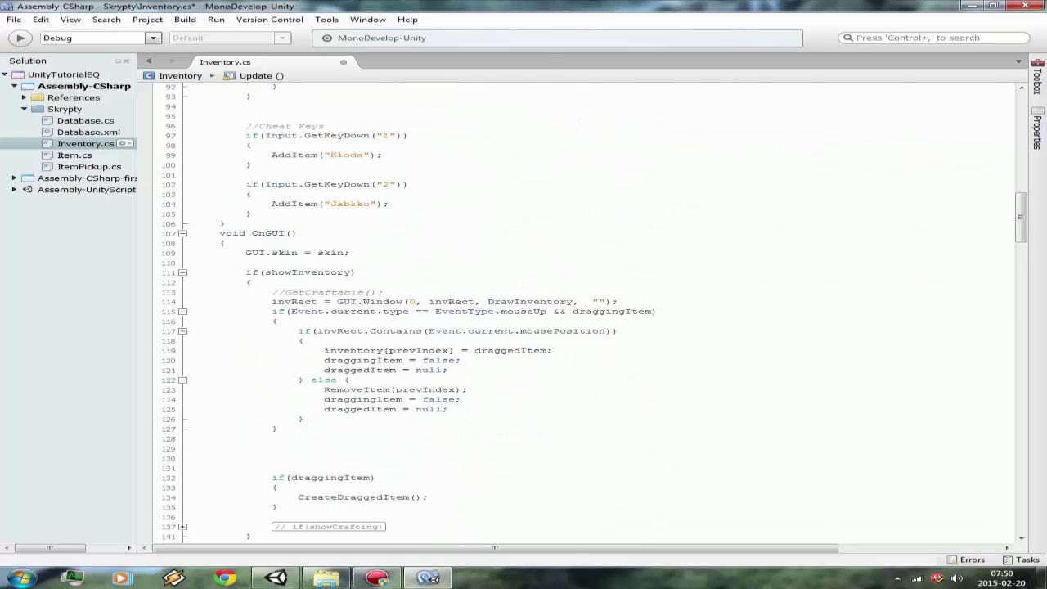
scroll(585, 311, "down", 15)
scroll(585, 311, "down", 18)
scroll(584, 311, "up", 2)
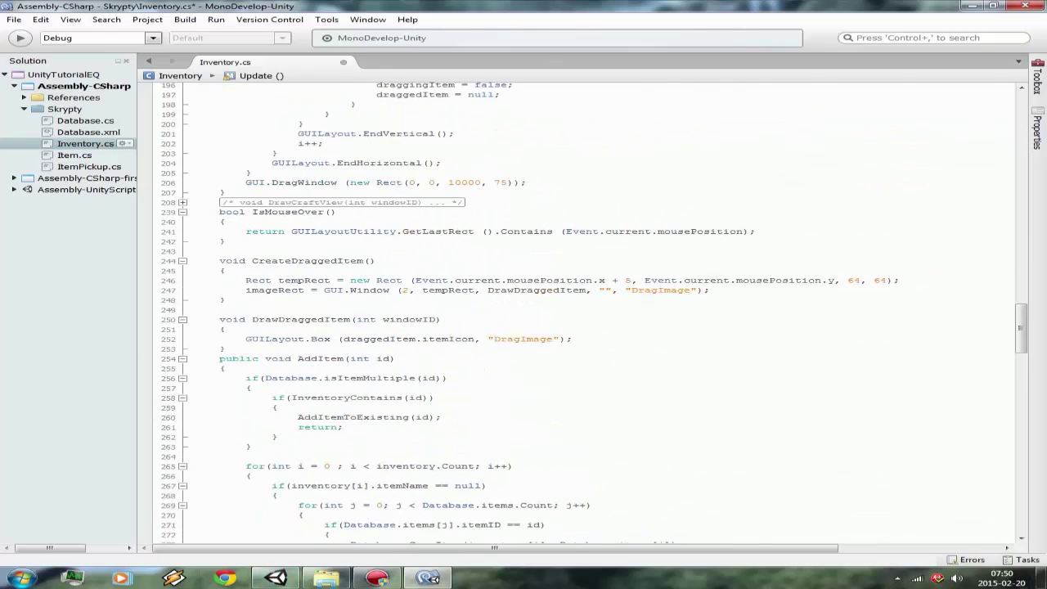
Step: Open the Skrypty folder and view Database.cs and Database.xml in the code editor
left_click(276, 578)
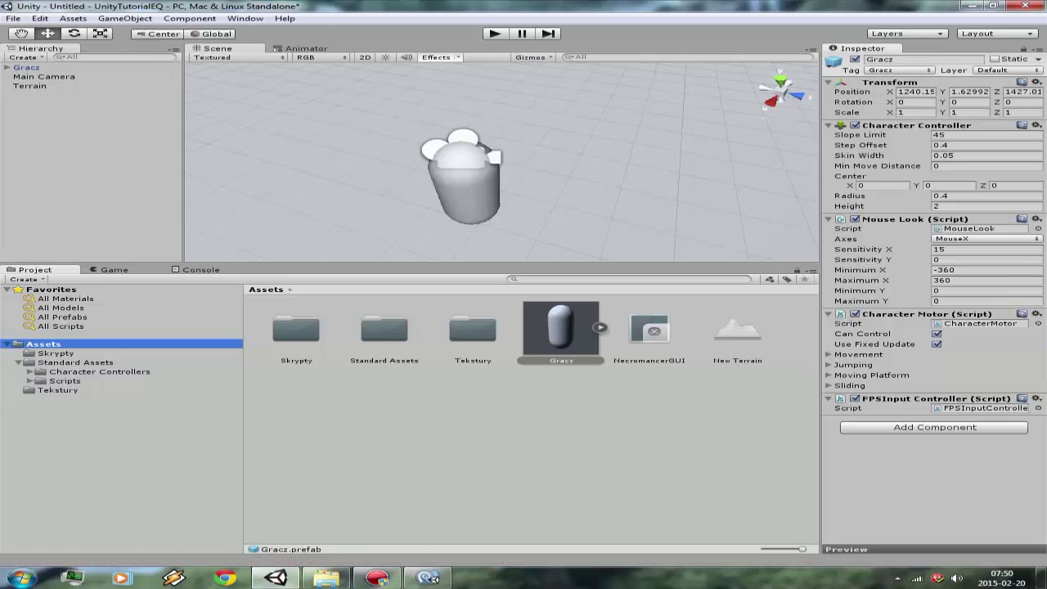
double_click(296, 330)
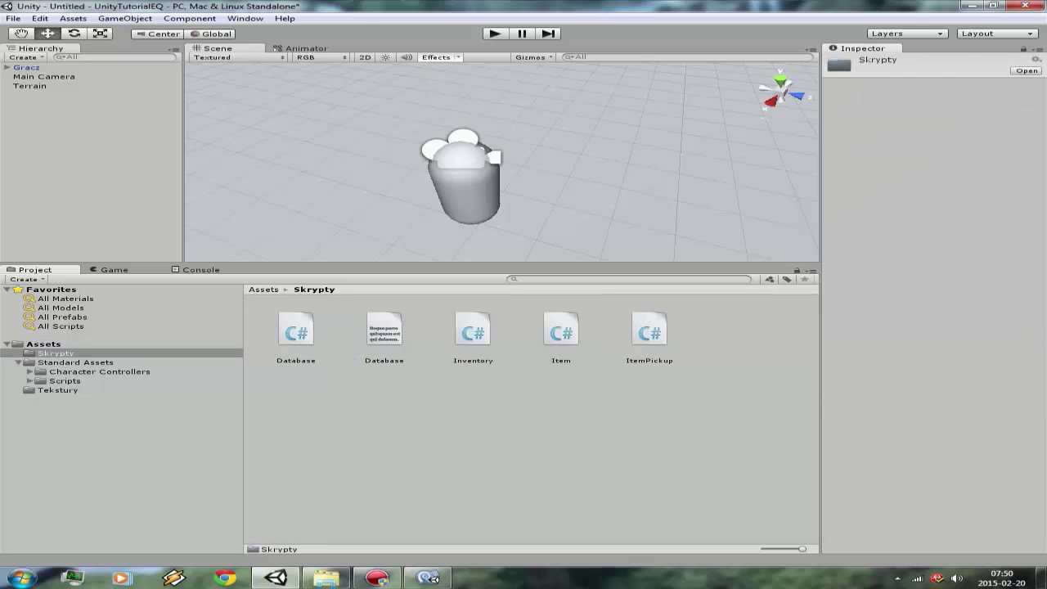
left_click(383, 330)
double_click(85, 120)
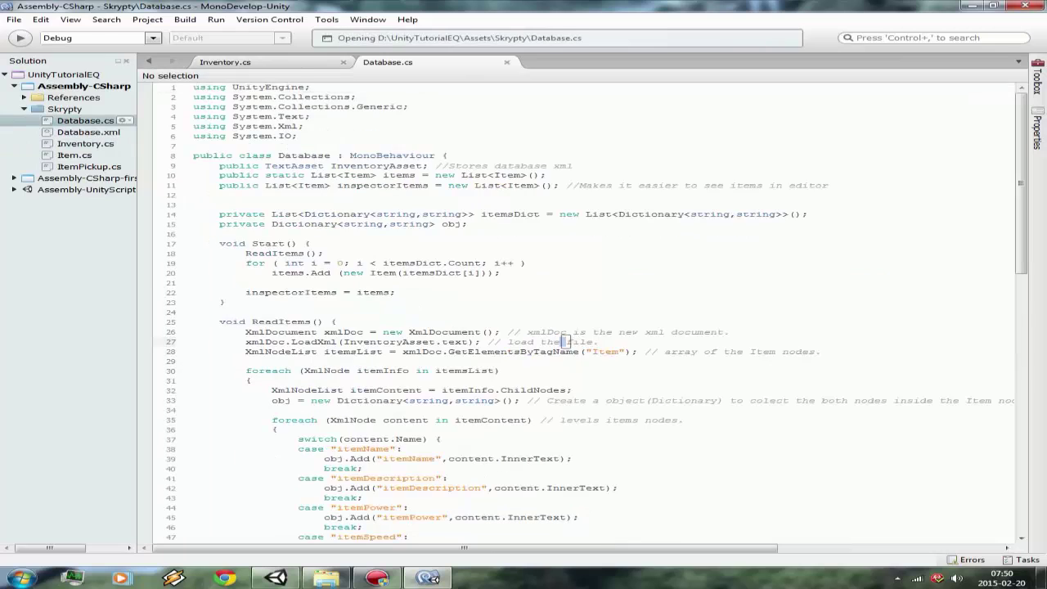
double_click(86, 132)
Step: Review the Item and ItemPickup scripts, then select the Inventory script in Unity
left_click(276, 577)
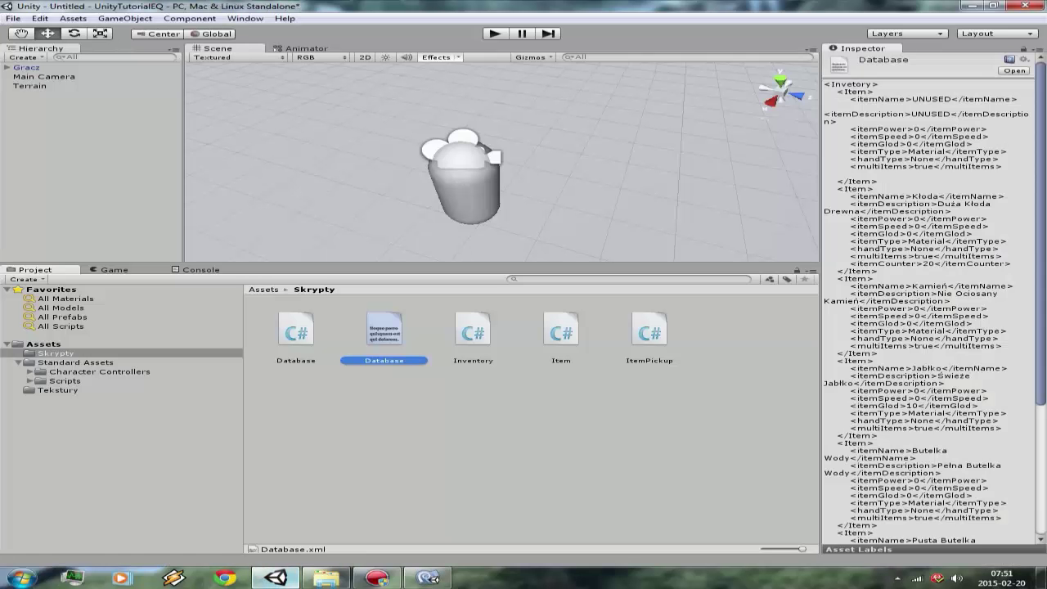
left_click(472, 331)
double_click(561, 332)
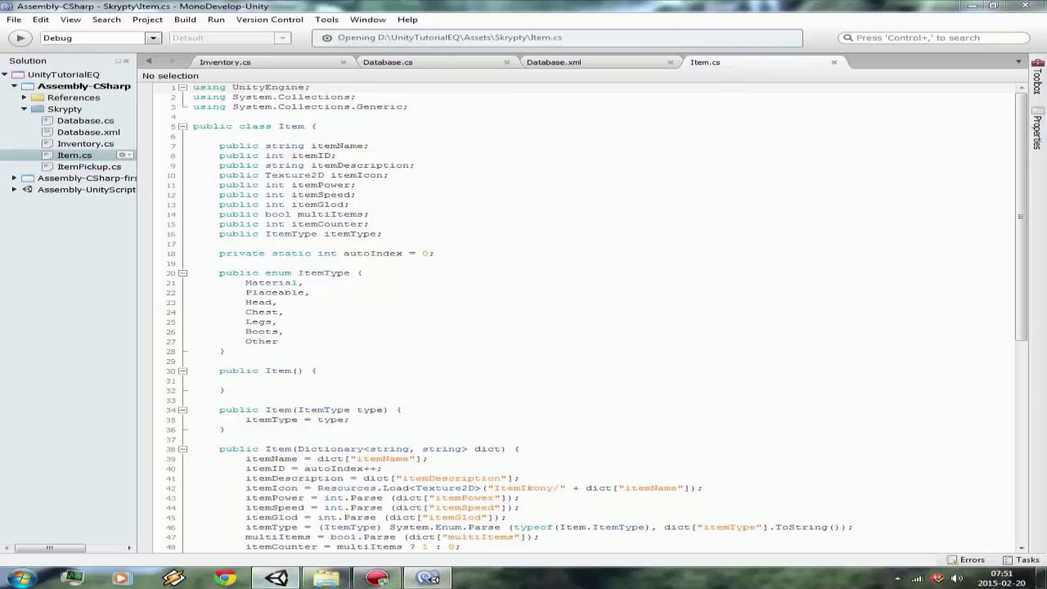
left_click(276, 577)
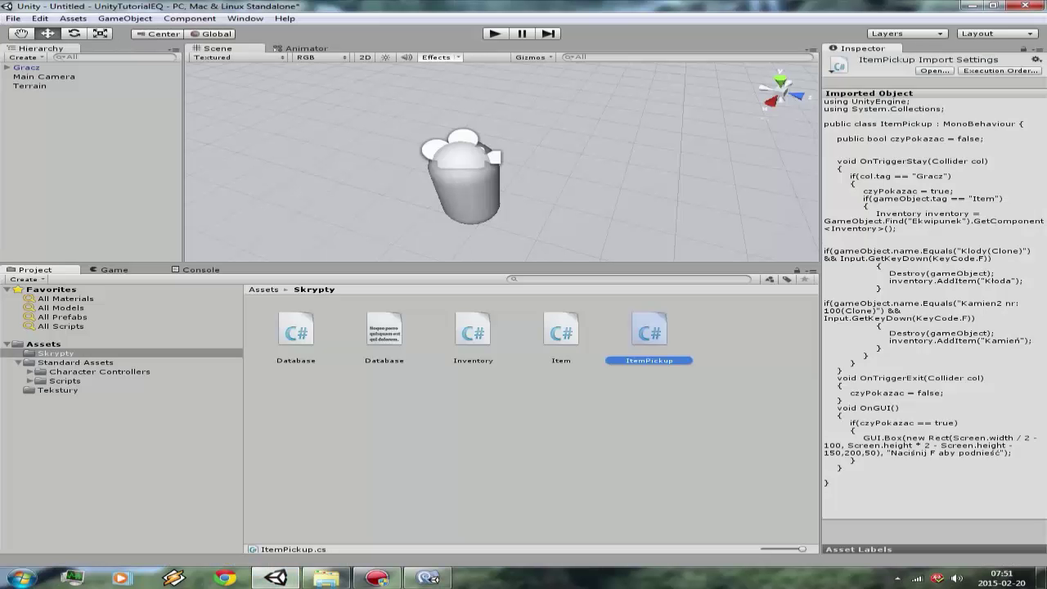
double_click(654, 331)
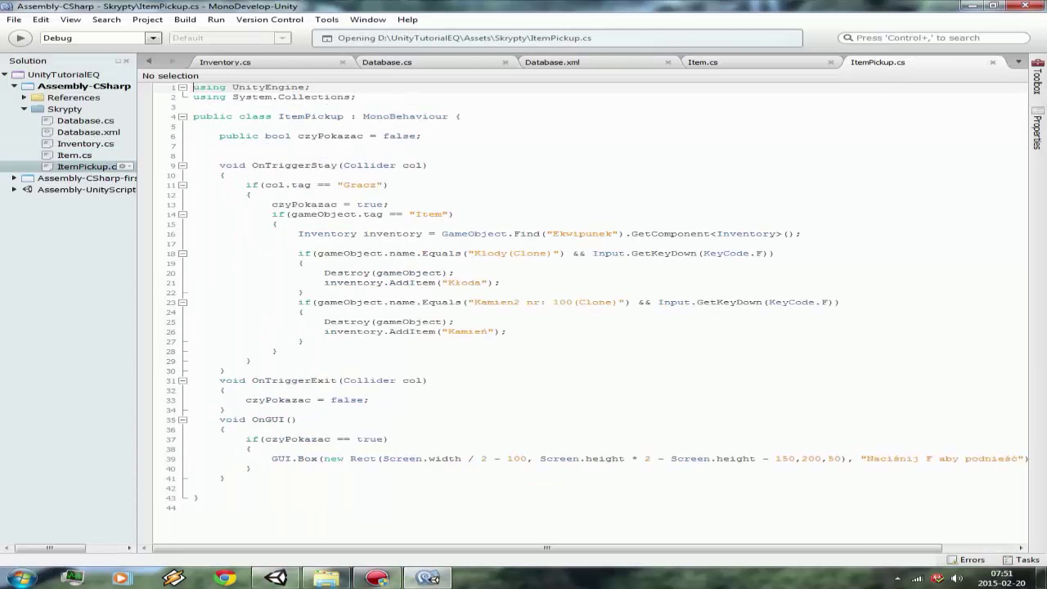
left_click(275, 577)
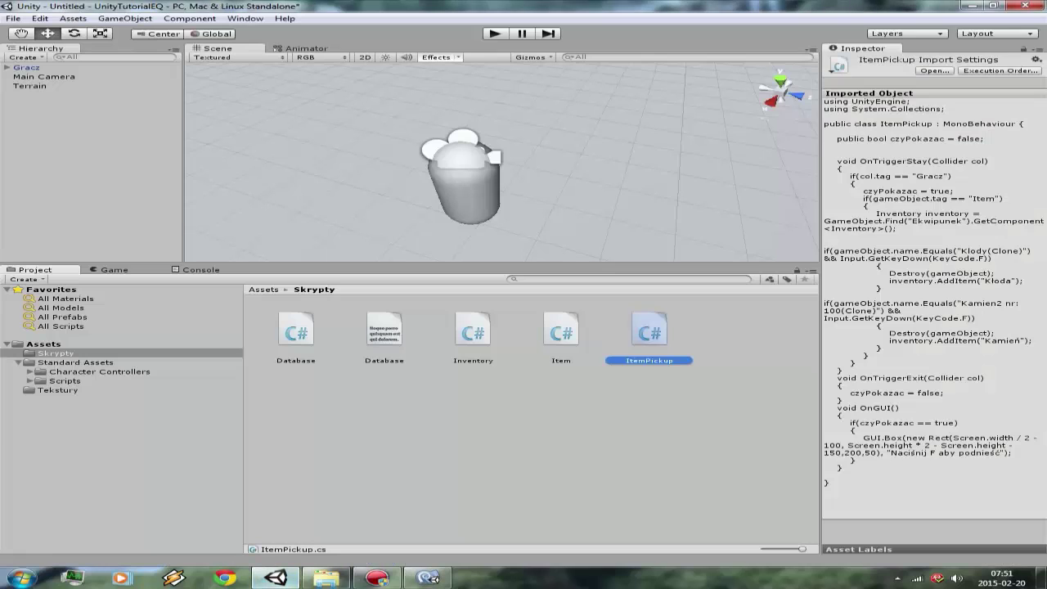
left_click(473, 332)
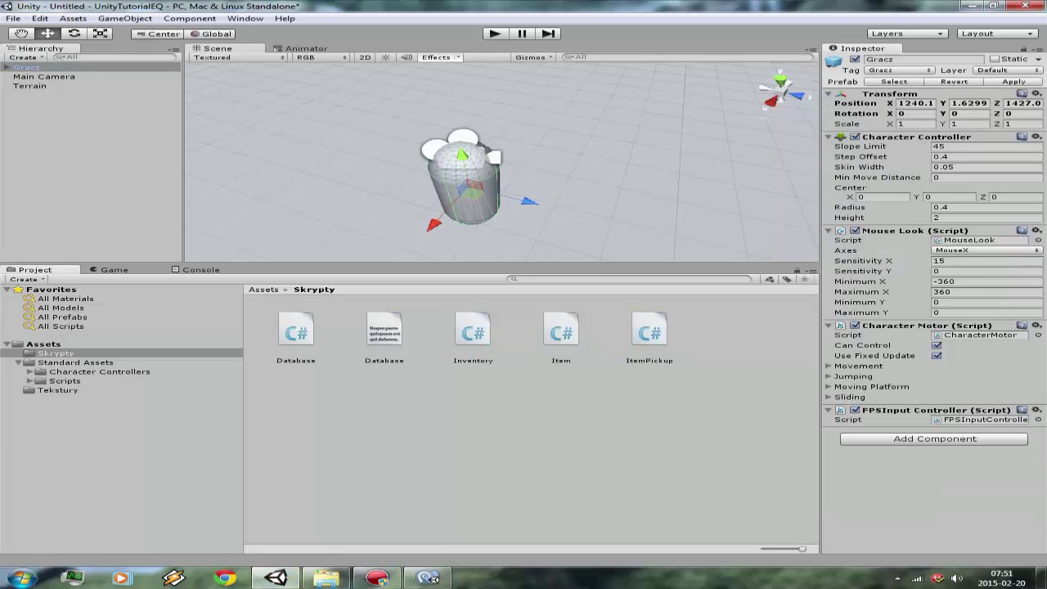
Step: Add Inventory.cs to Gracz and set its Inventory Skin to NecromancerGUI
left_click_drag(473, 332, 933, 441)
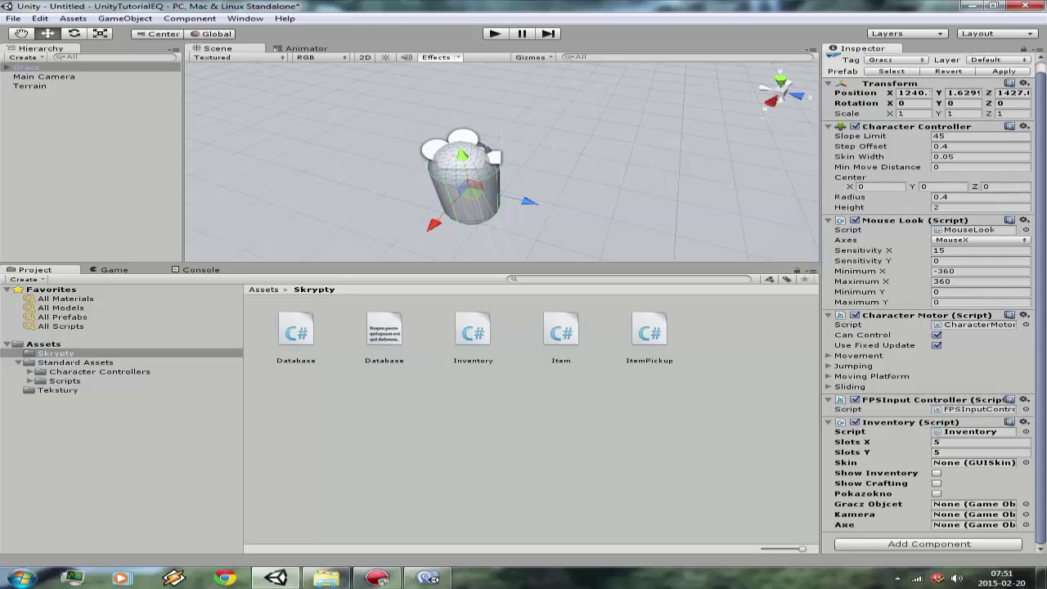
left_click(43, 344)
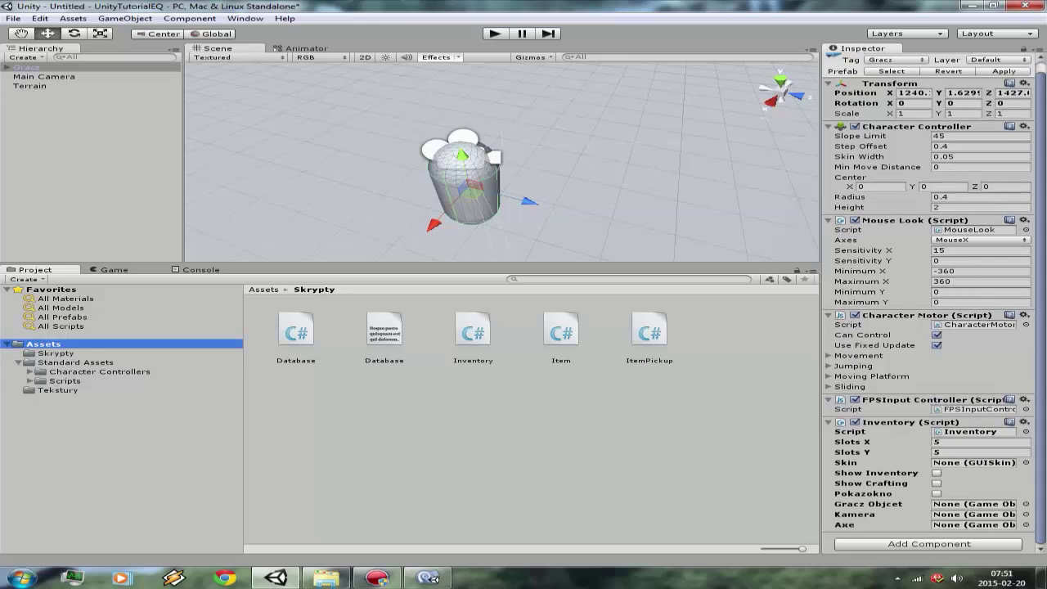
left_click_drag(650, 329, 974, 462)
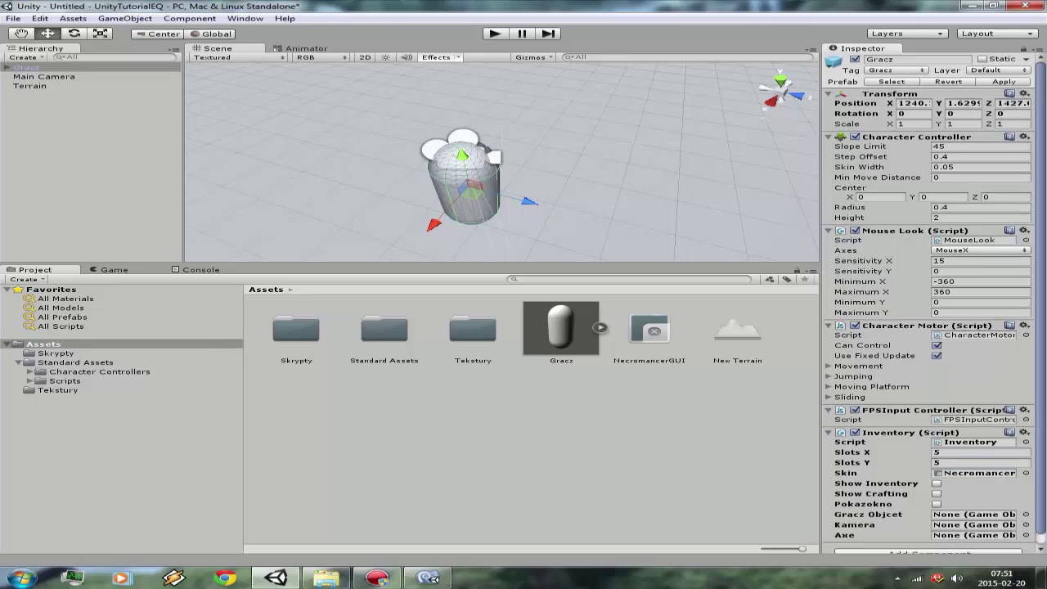
left_click(27, 67)
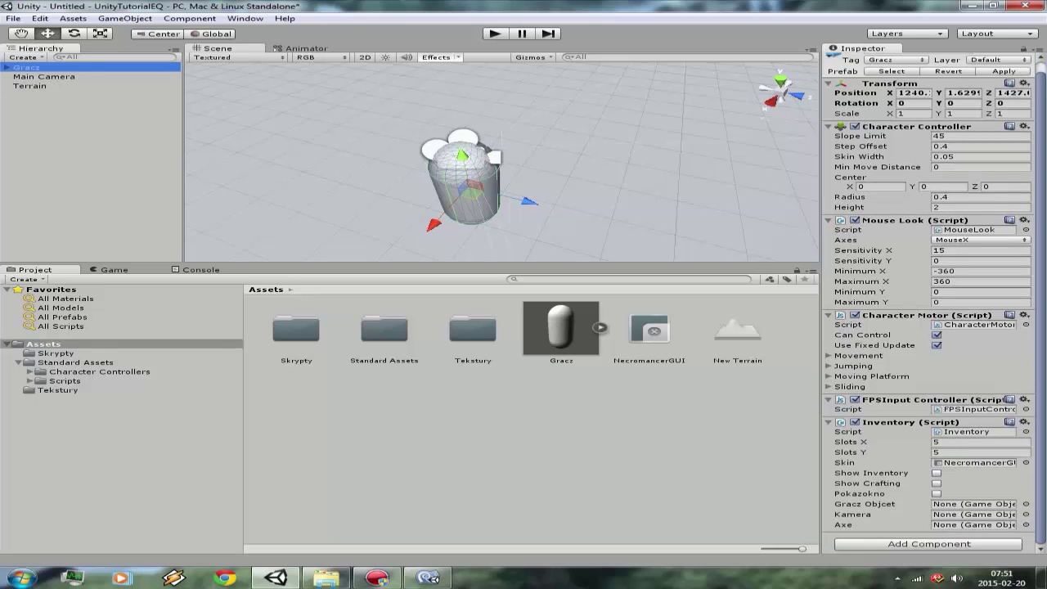
Step: Create an empty game object named Database
left_click(124, 18)
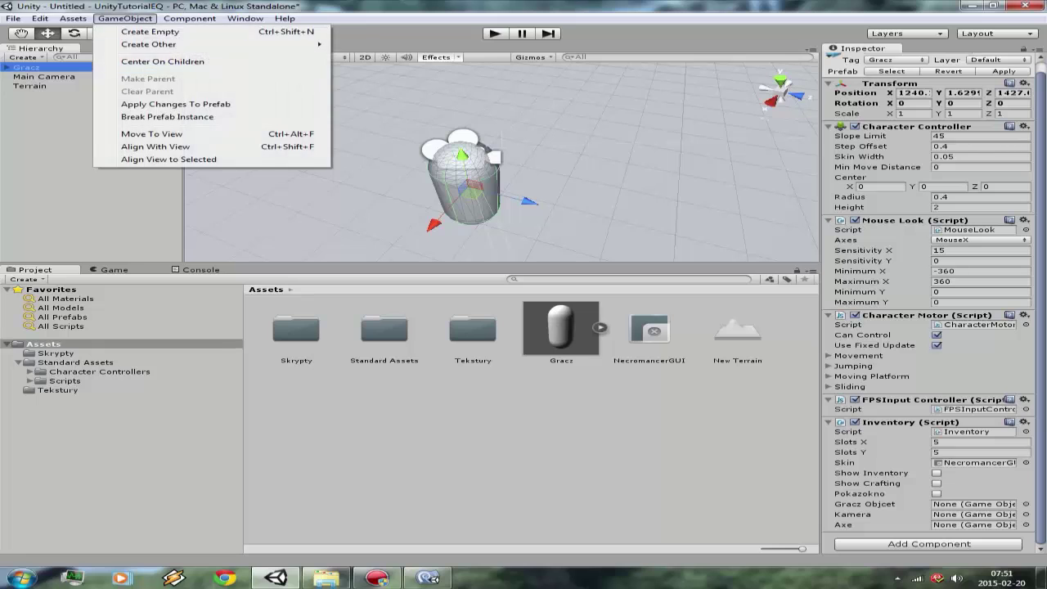
left_click(124, 18)
left_click(125, 18)
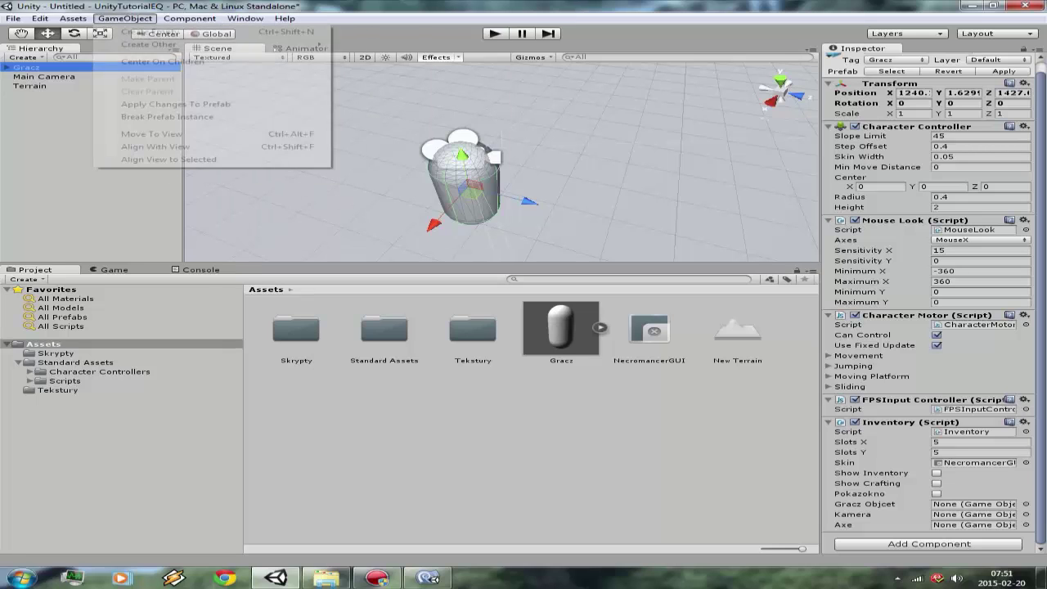
left_click(135, 32)
left_click(923, 59)
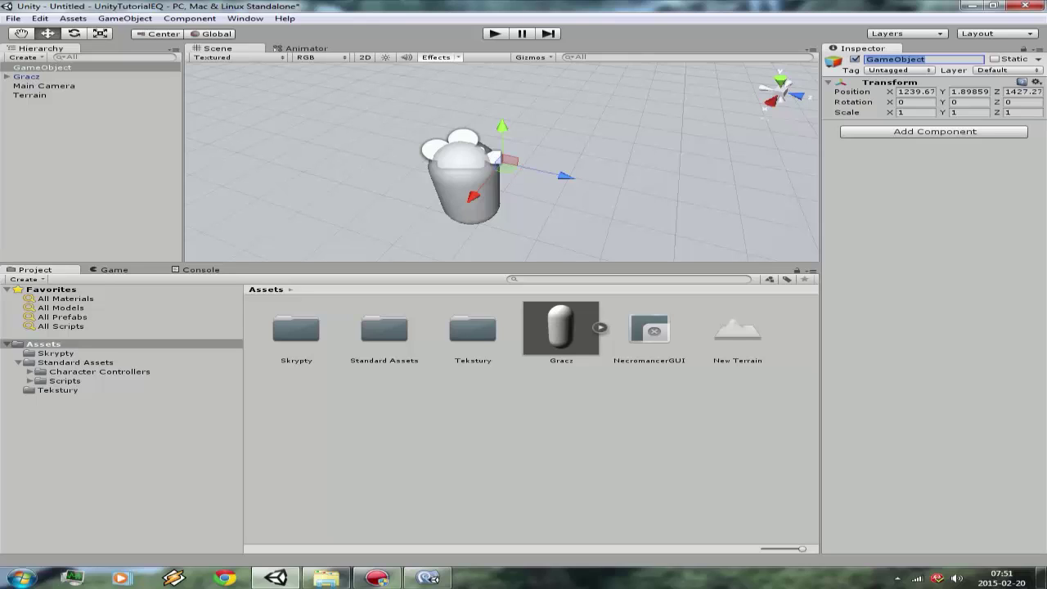
type("D")
type("atabase")
key("Return")
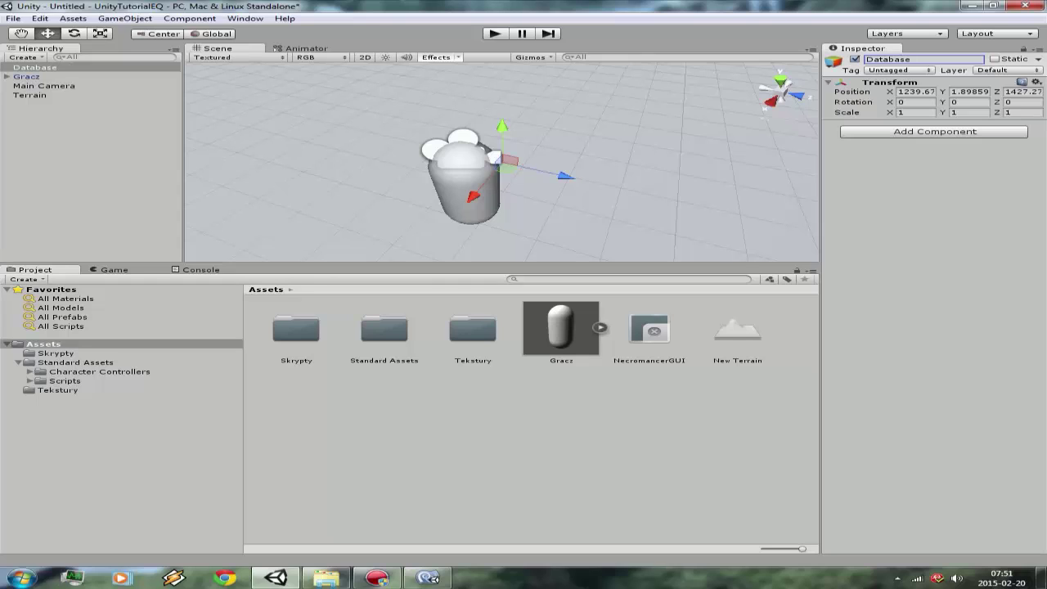
Step: Attach Database.cs to the Database object and link Database.xml as its Inventory Asset
double_click(296, 329)
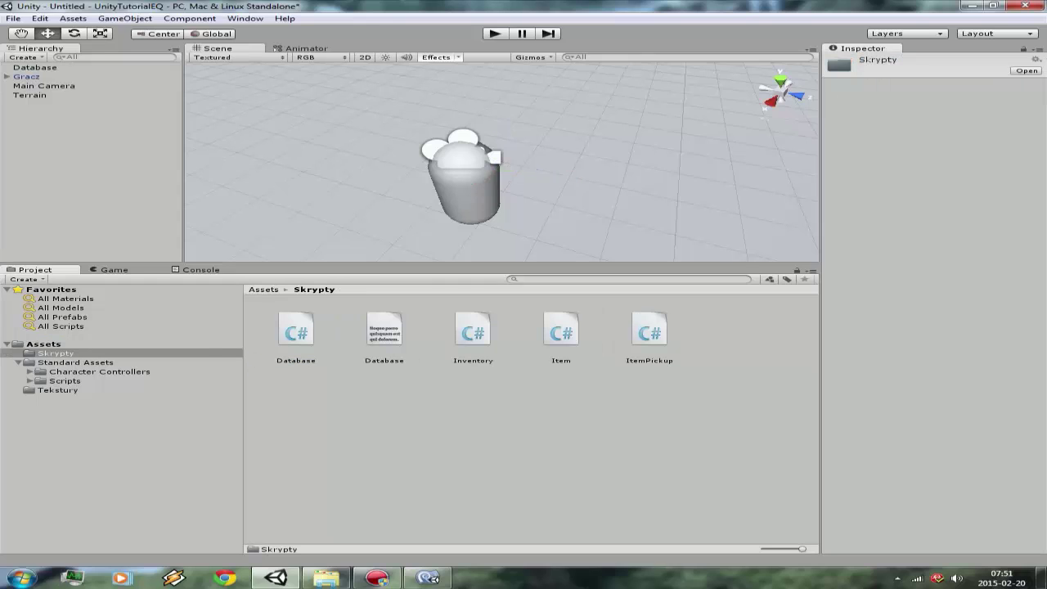
left_click(34, 67)
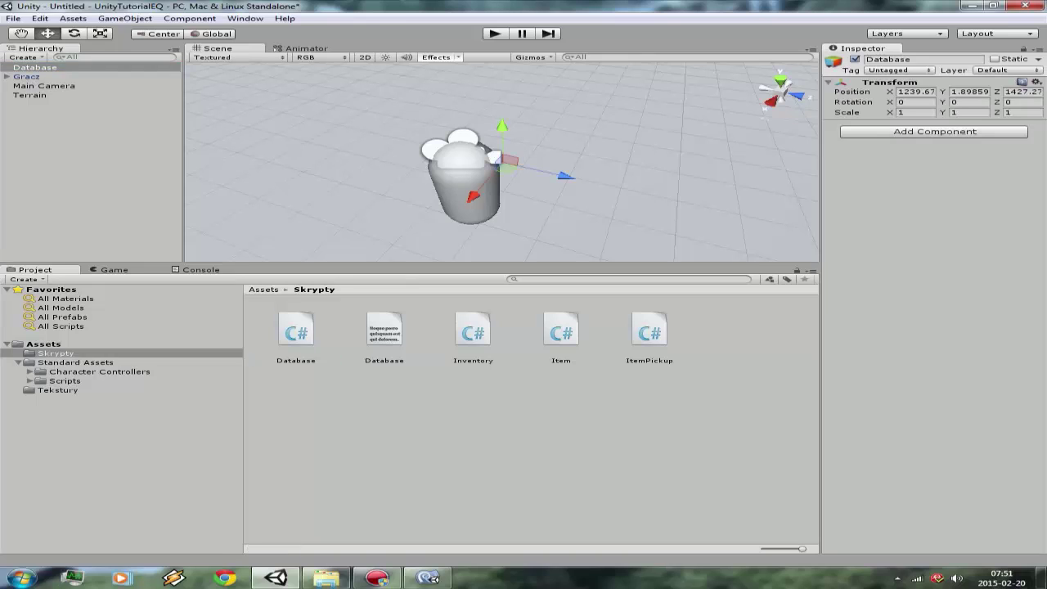
left_click_drag(296, 331, 932, 188)
left_click_drag(383, 328, 980, 145)
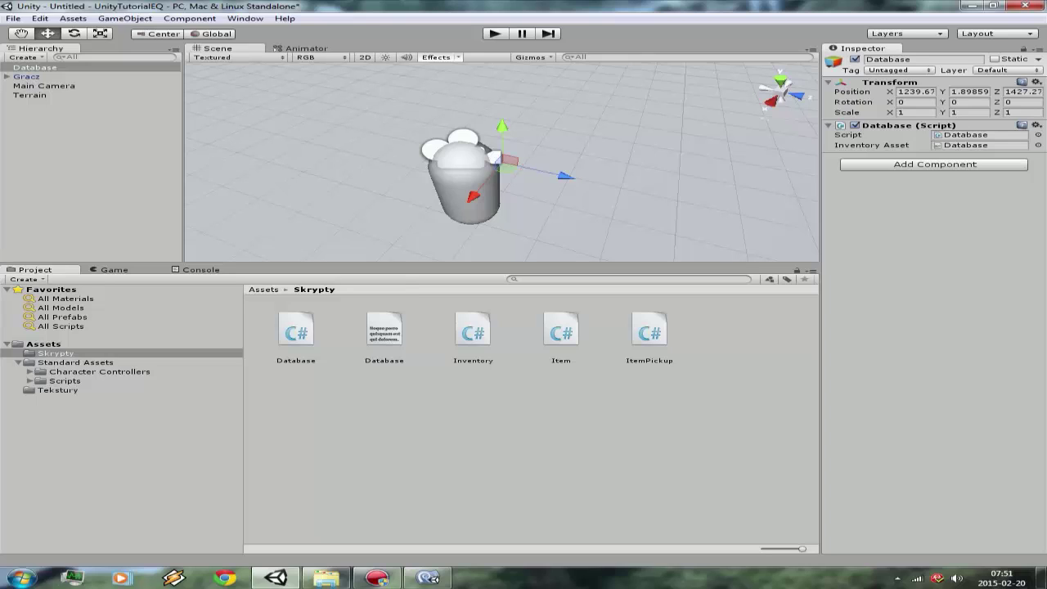
Step: Create a new folder named Resourses in Assets
left_click(43, 343)
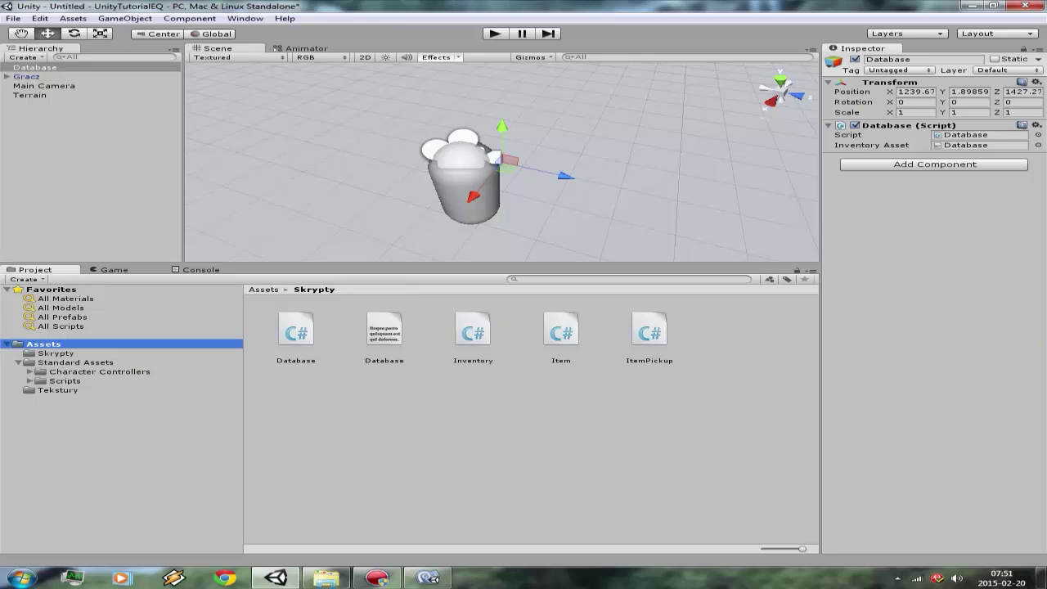
right_click(329, 434)
mouse_move(371, 254)
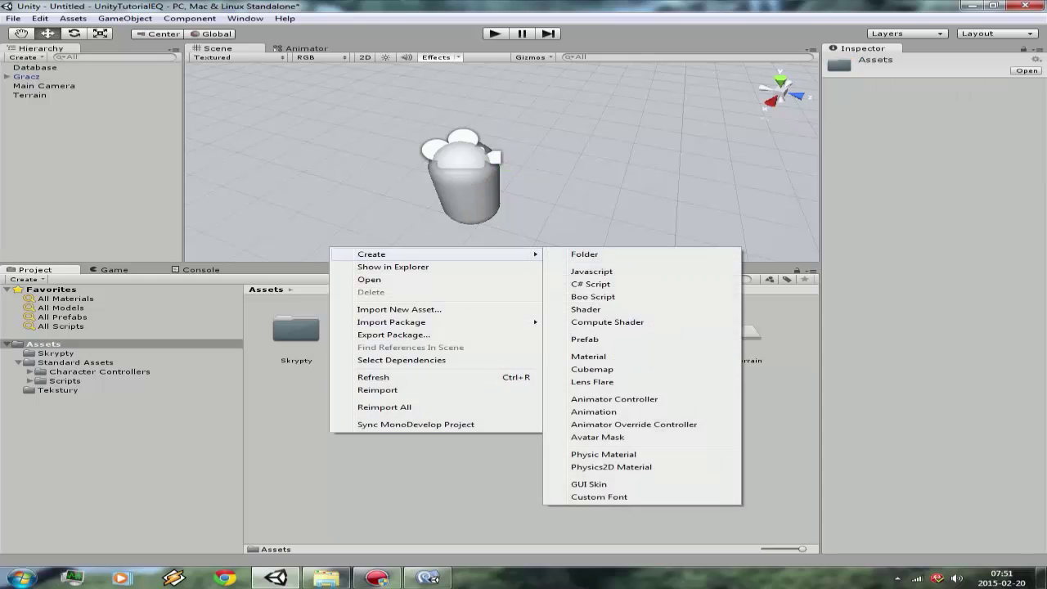
left_click(584, 254)
type("Res")
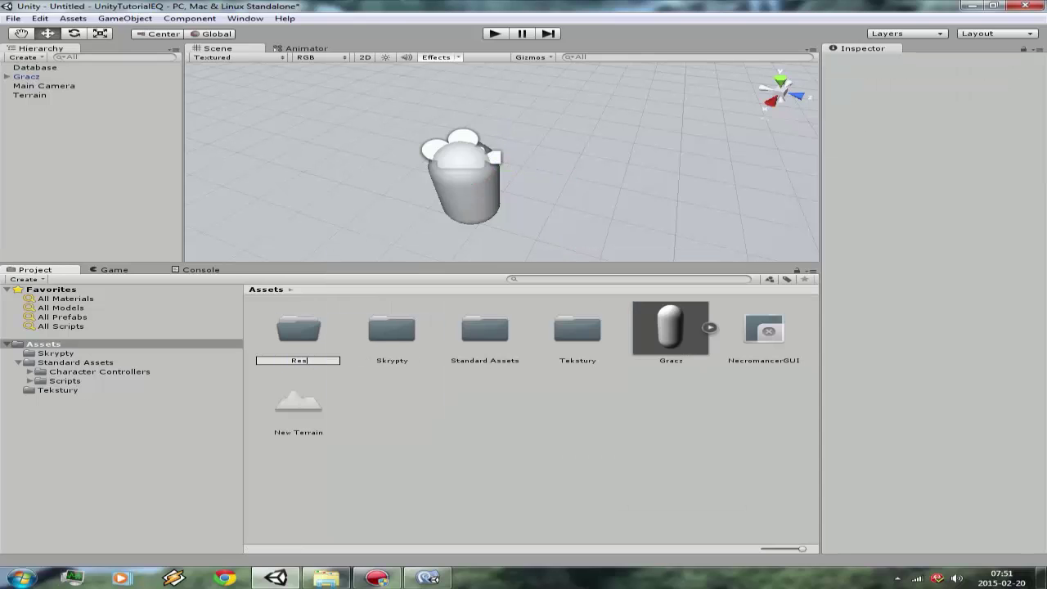
type("o")
type("urse")
type("s")
key("Return")
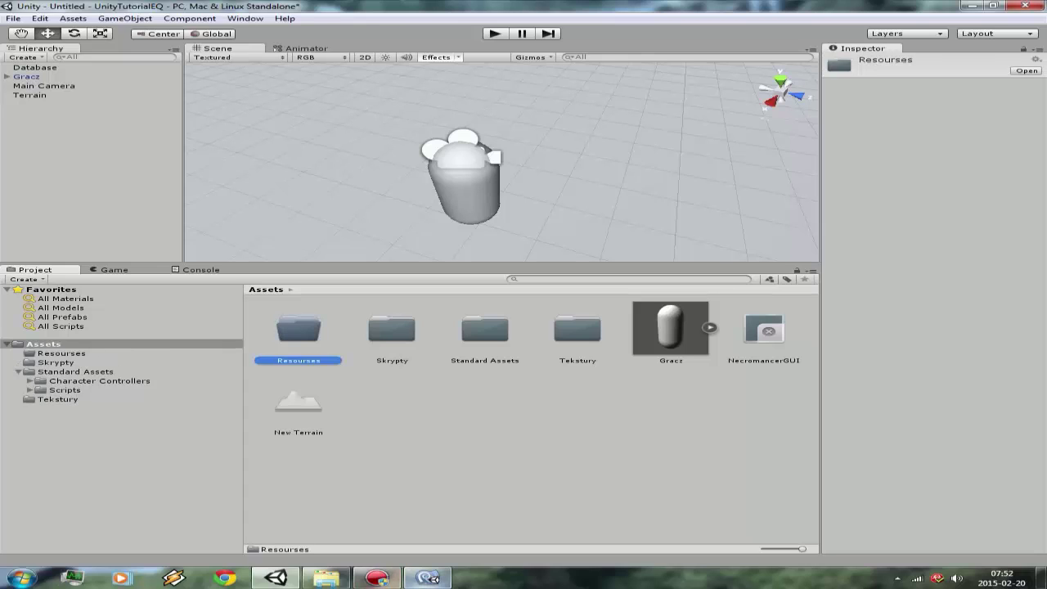
left_click(427, 578)
Step: In Item.cs, select 'Resources' in the Resources.Load line to check the icon folder name, then return to Unity
scroll(311, 169, "up", 10)
scroll(311, 169, "up", 10)
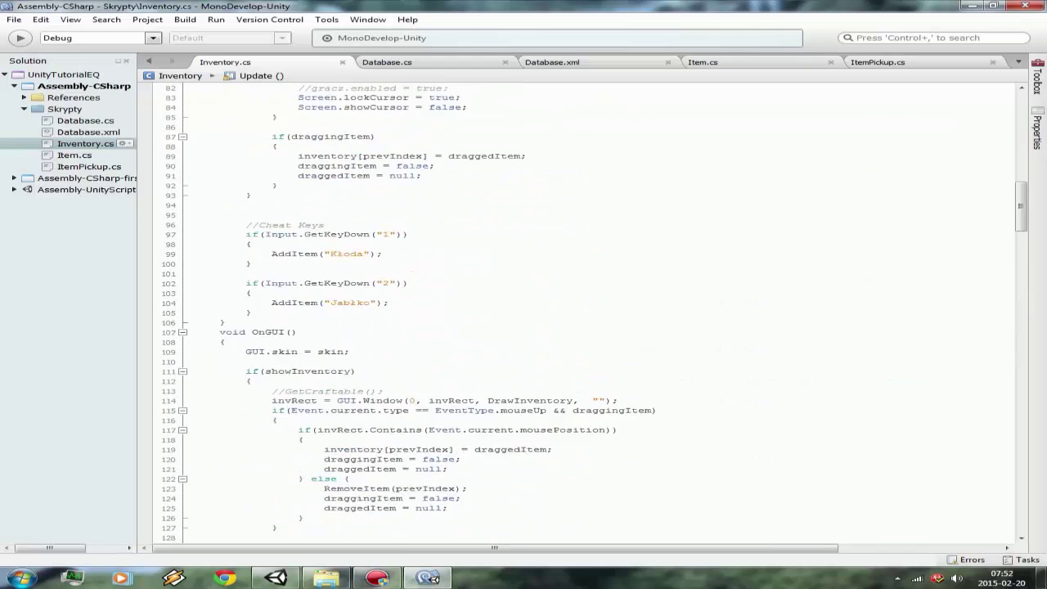
scroll(311, 169, "up", 10)
left_click(703, 63)
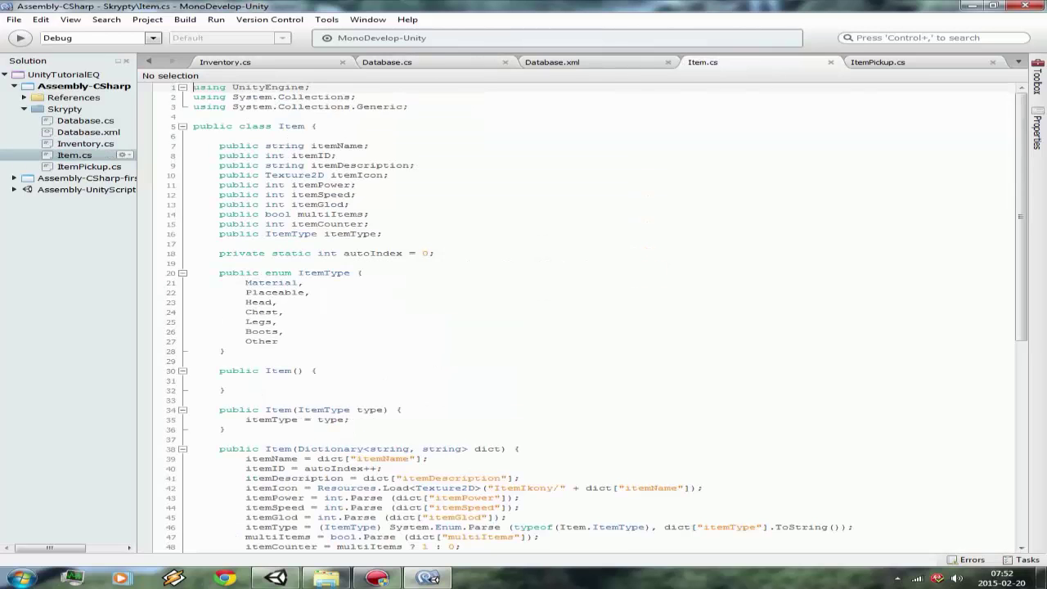
scroll(573, 311, "down", 13)
scroll(352, 327, "up", 5)
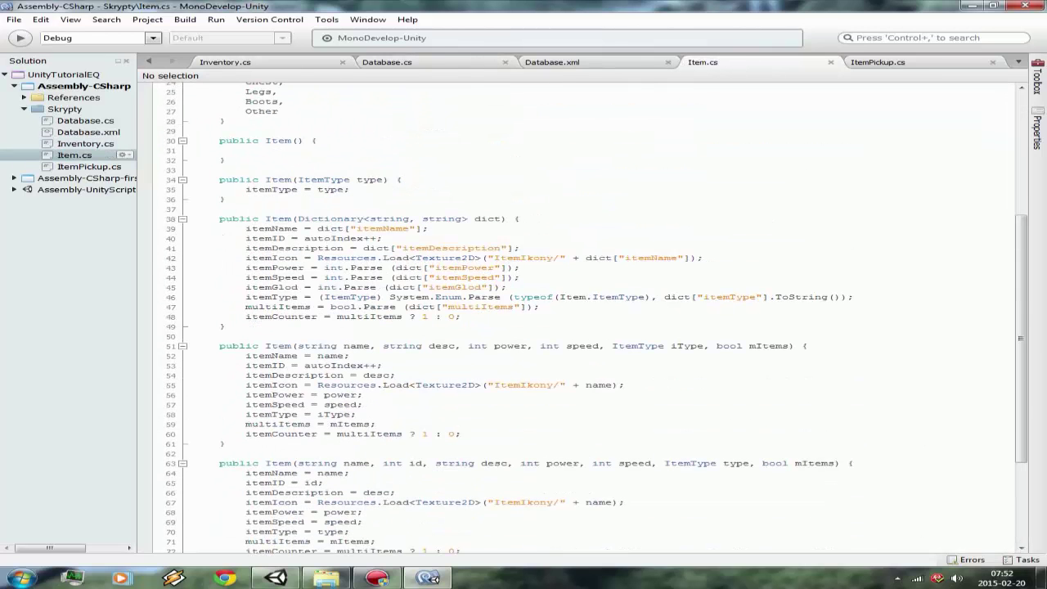
left_click_drag(317, 385, 383, 385)
key("shift+Left")
key("ctrl+c")
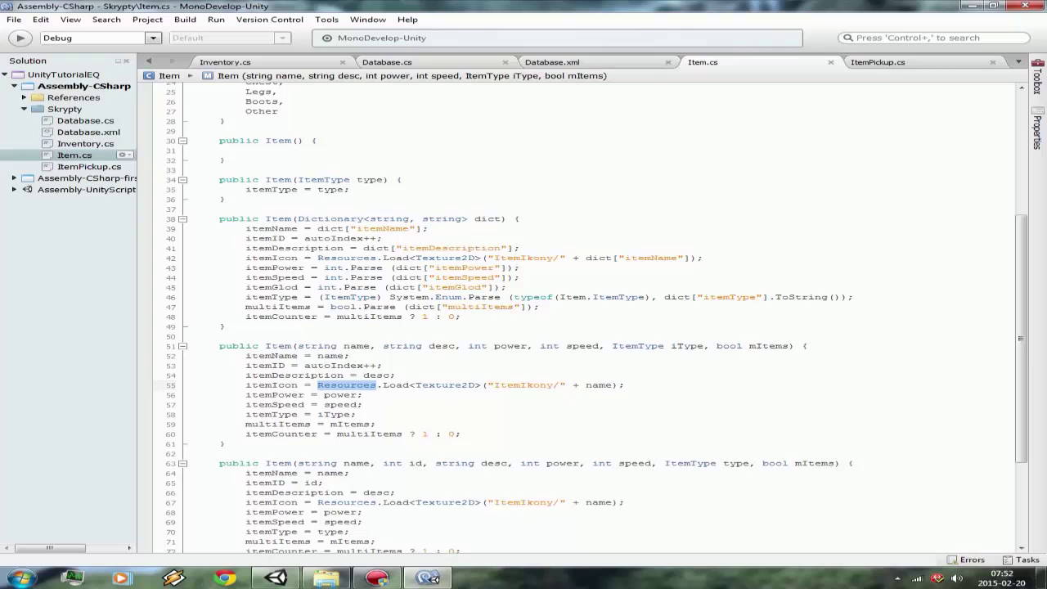
left_click(276, 577)
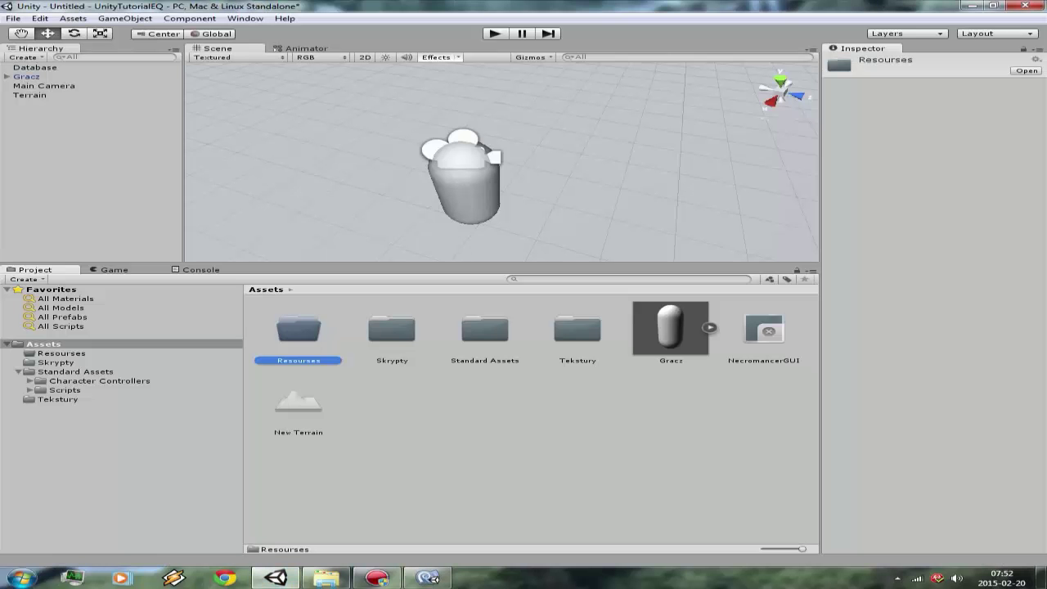
Step: Rename the misspelled Resourses folder to Resources and open it
key("F2")
key("ctrl+v")
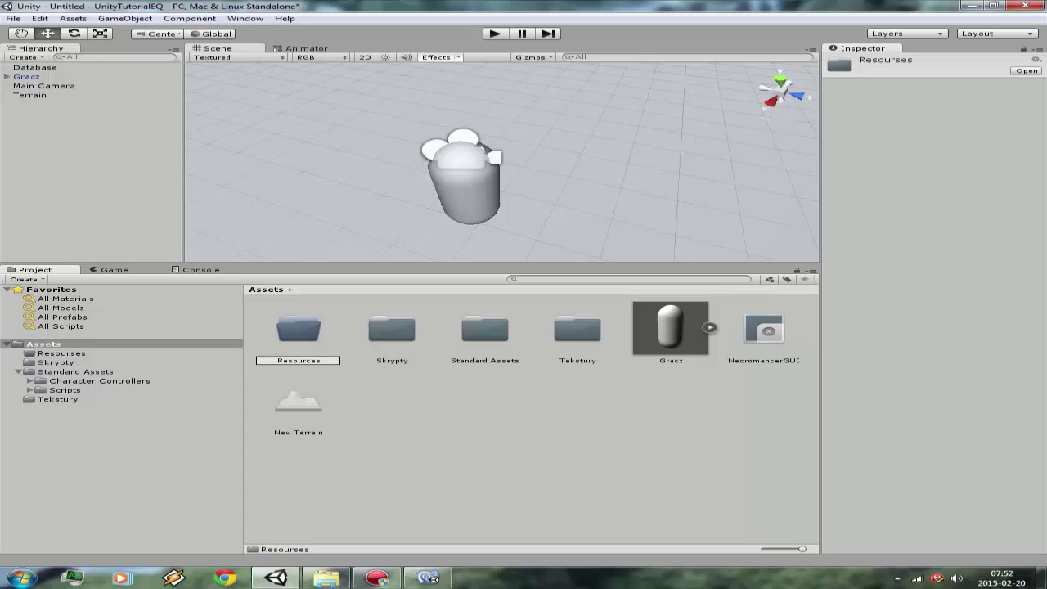
key("Return")
double_click(299, 327)
Step: Create a subfolder named ItemIkony, using the name copied from Item.cs, and open it
right_click(333, 337)
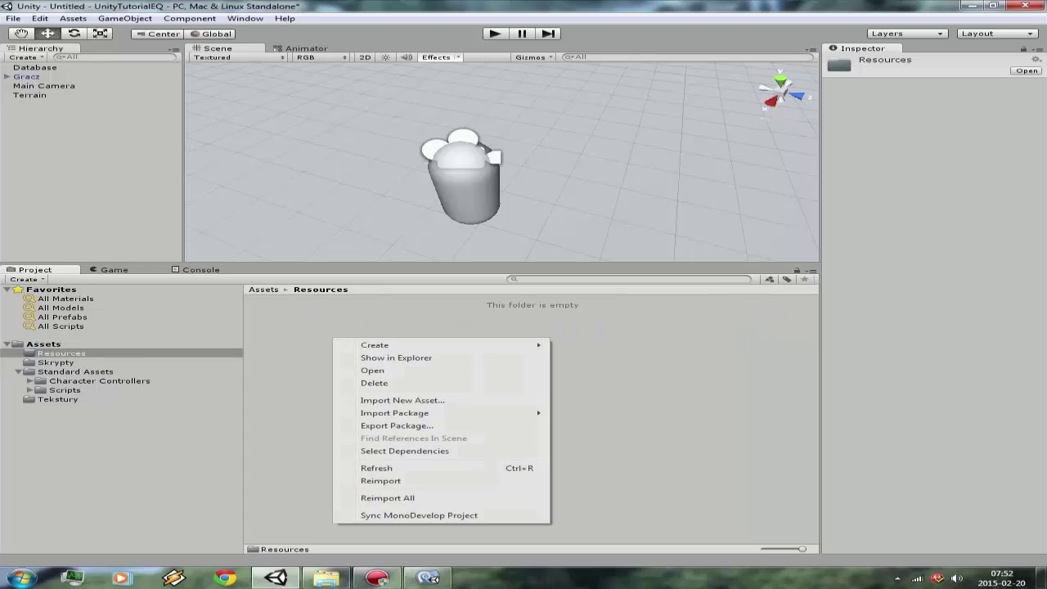
mouse_move(384, 344)
left_click(587, 103)
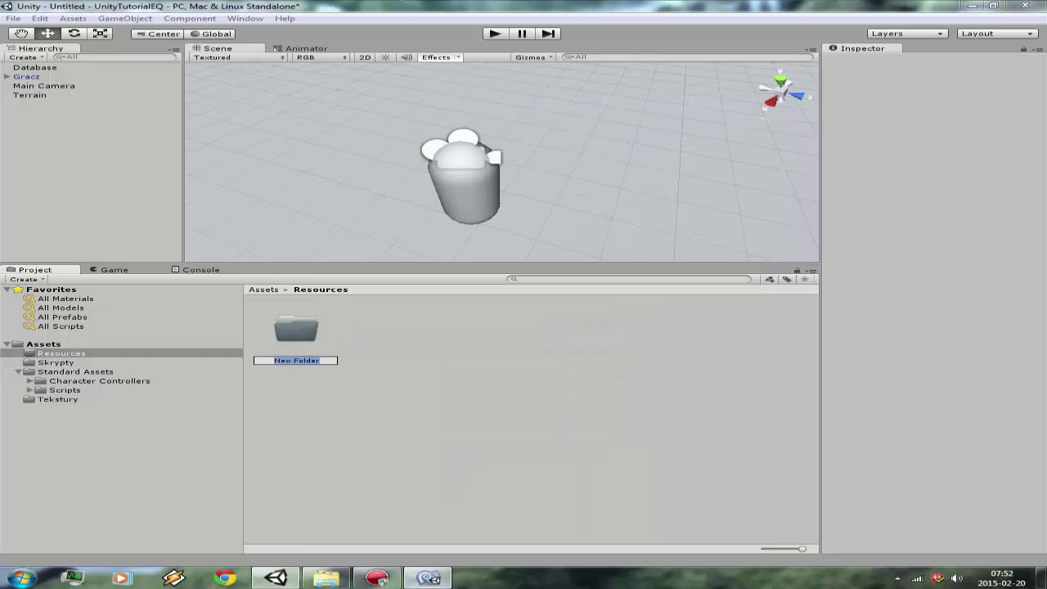
left_click(427, 577)
key("shift+Right")
key("ctrl+c")
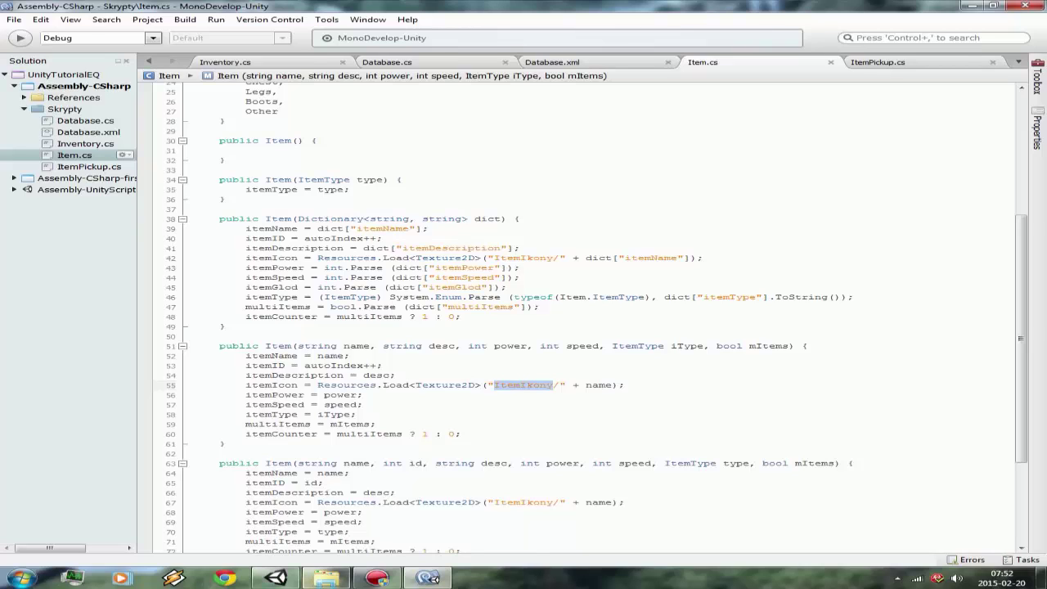
left_click(276, 577)
key("F2")
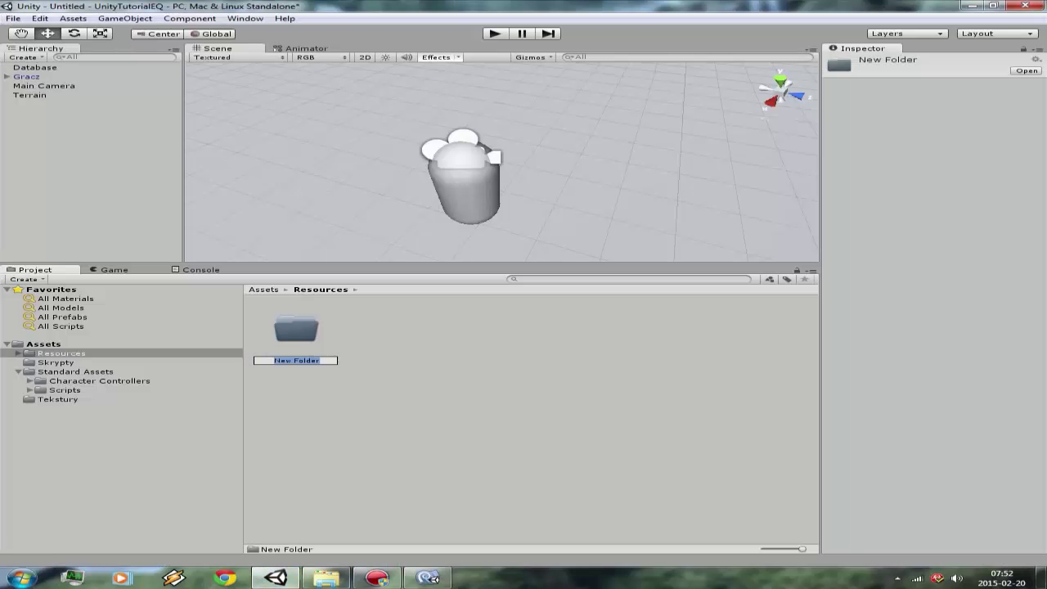
key("ctrl+v")
key("Return")
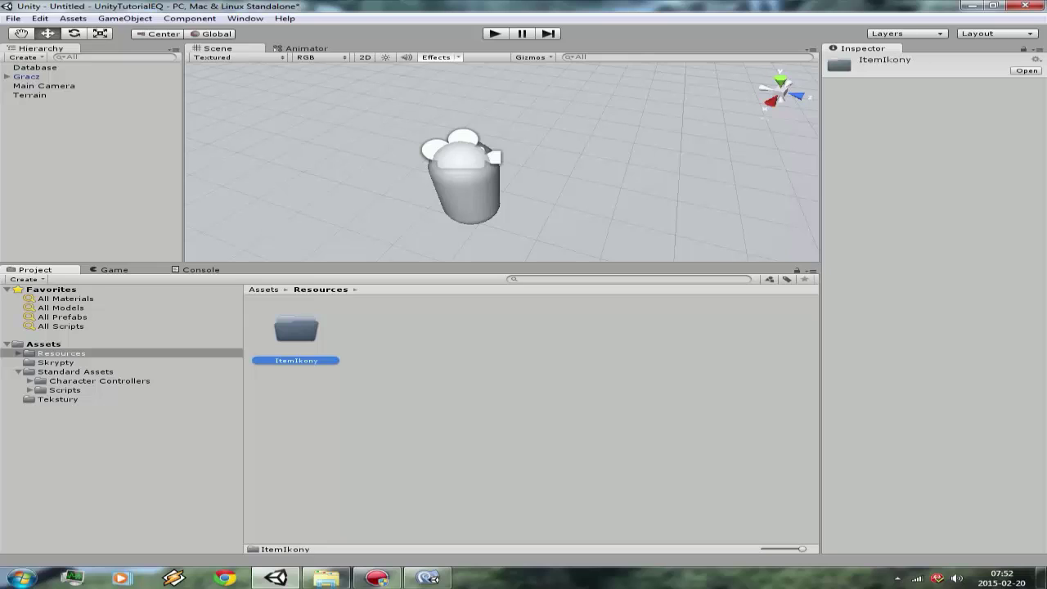
key("Return")
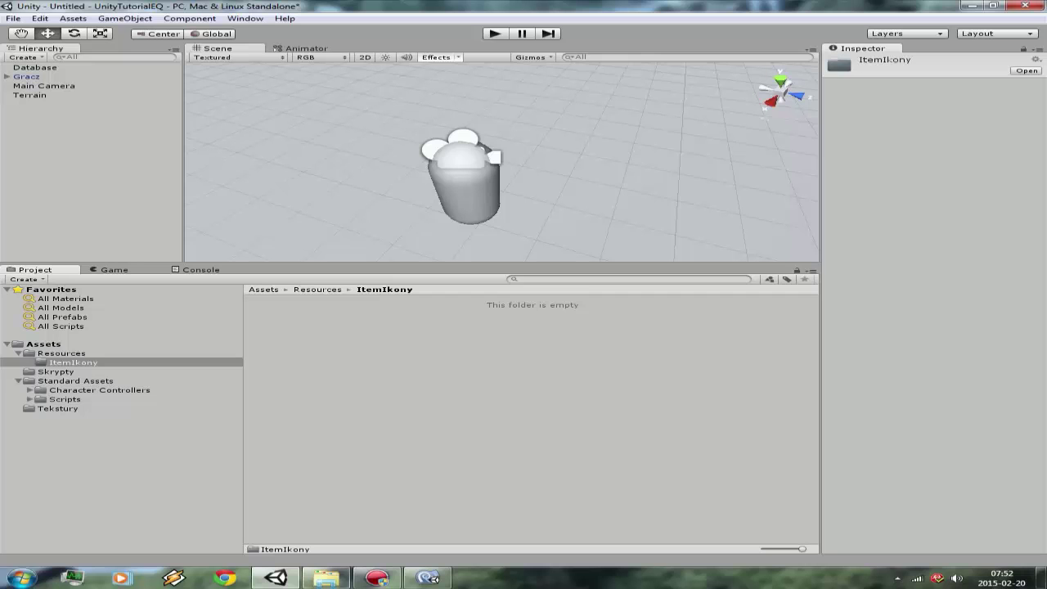
Step: In Windows Explorer, go through Unity and OdglosySowy3 into The Ultimat Survival folder
left_click(326, 578)
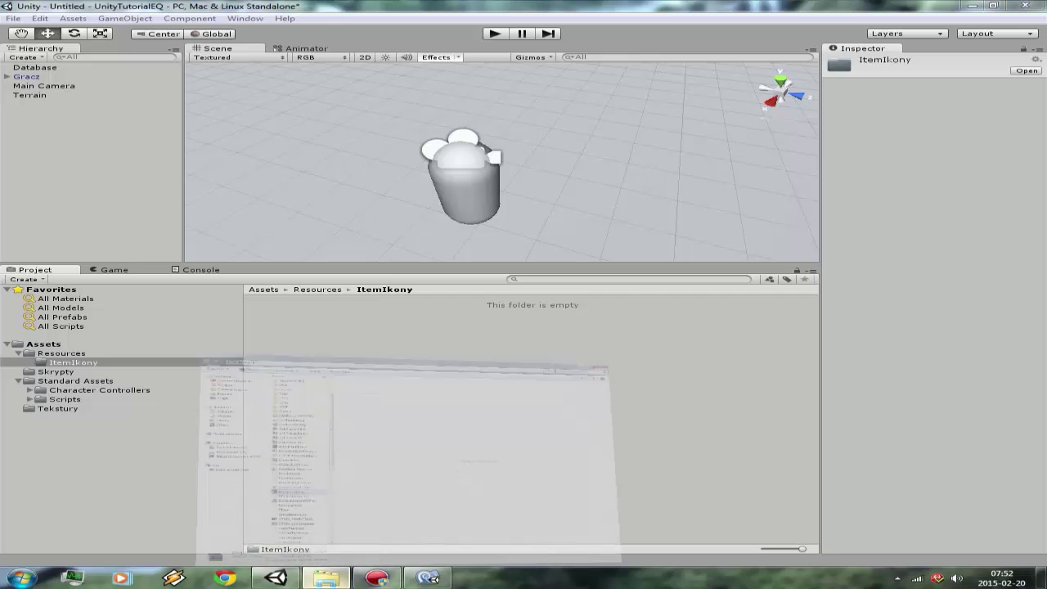
scroll(237, 115, "up", 3)
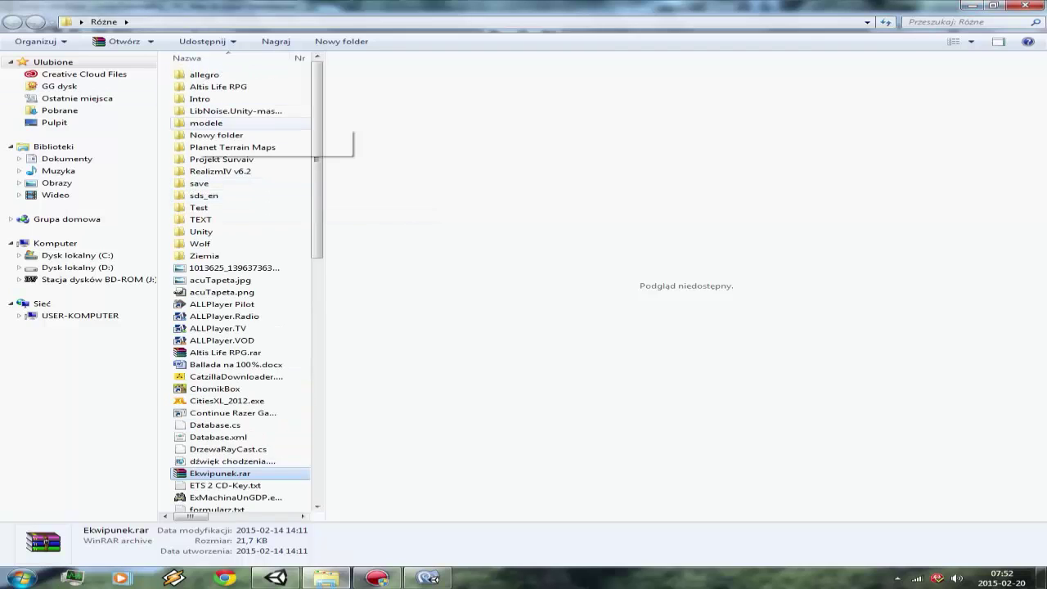
double_click(204, 232)
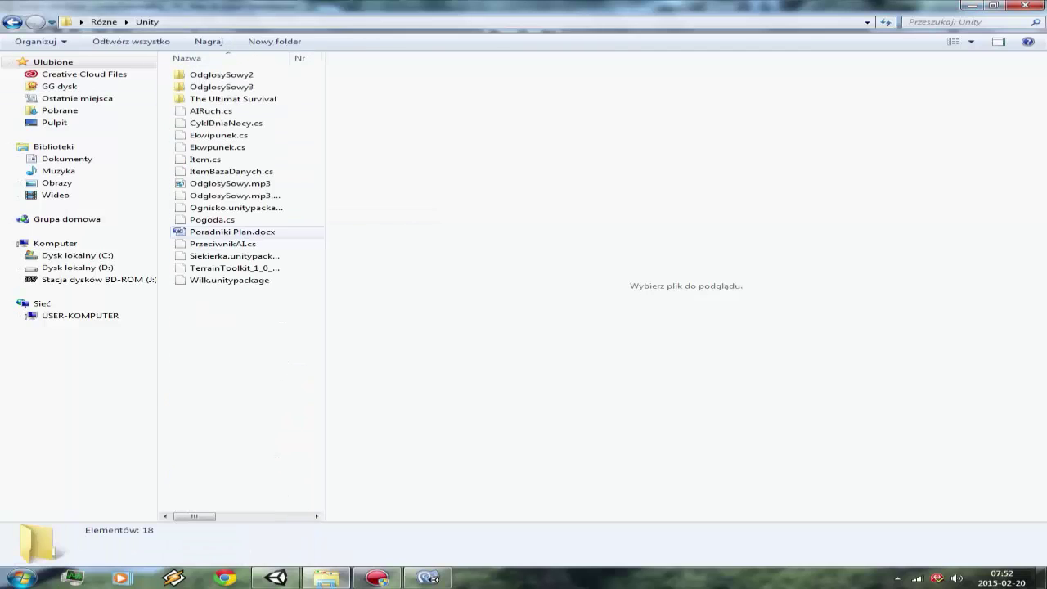
left_click(221, 87)
double_click(221, 86)
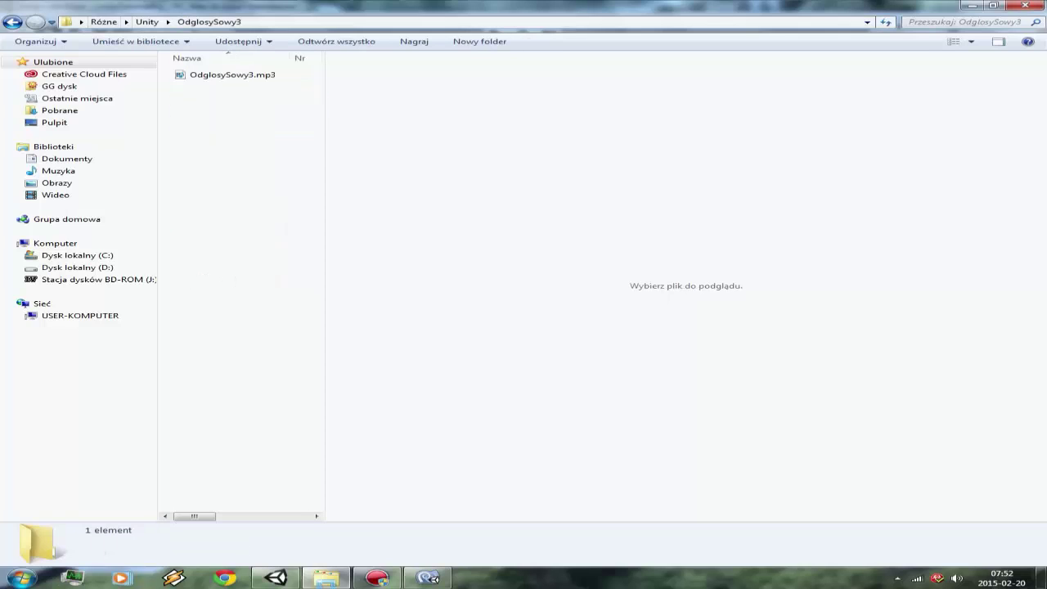
left_click(13, 21)
double_click(233, 99)
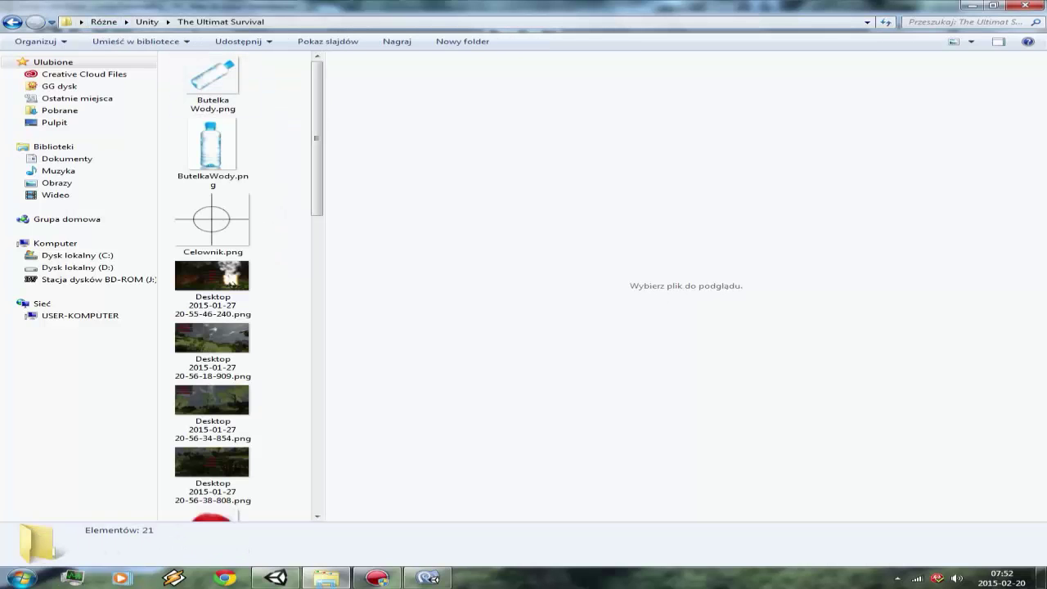
scroll(213, 81, "down", 2)
scroll(212, 82, "down", 2)
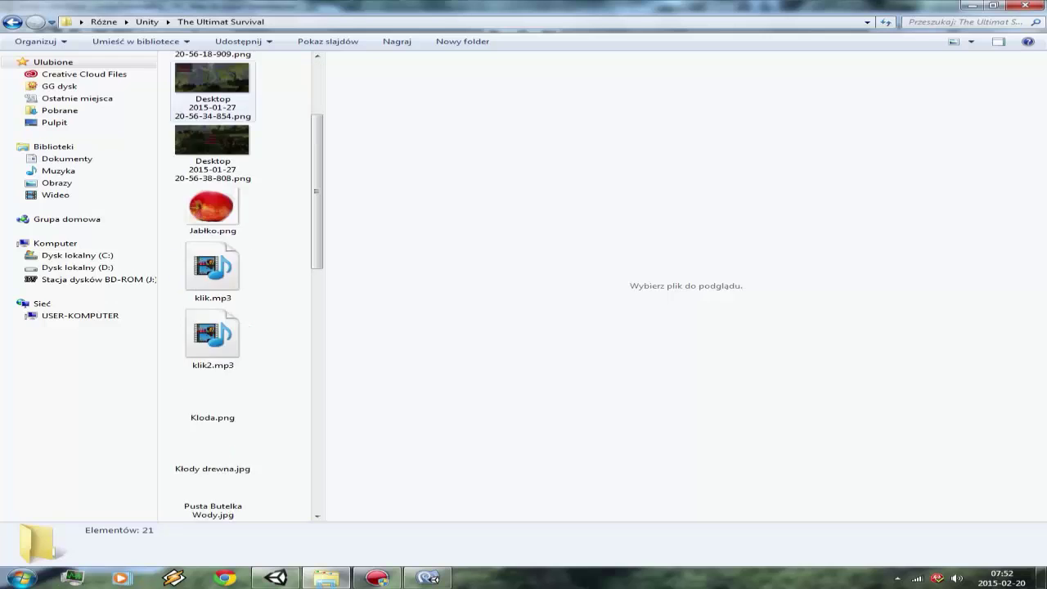
scroll(212, 82, "down", 3)
scroll(213, 82, "up", 2)
scroll(213, 143, "up", 2)
Step: Select Jabłko.png, Kloda.png and Butelka Wody.png and drag them into Unity's Project panel
left_click(212, 323)
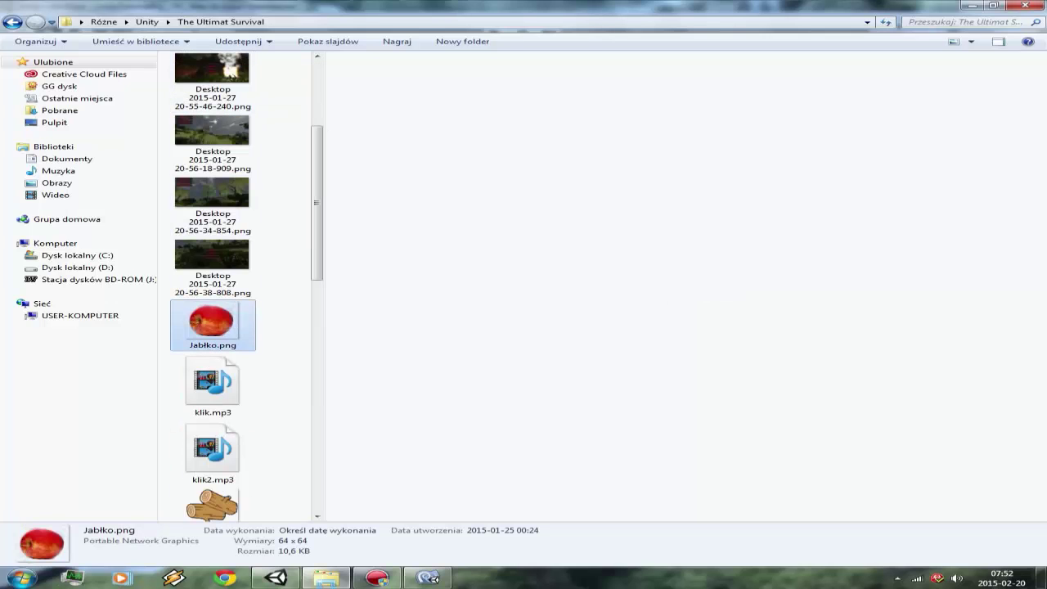
left_click(212, 503, "ctrl")
scroll(213, 286, "down", 6)
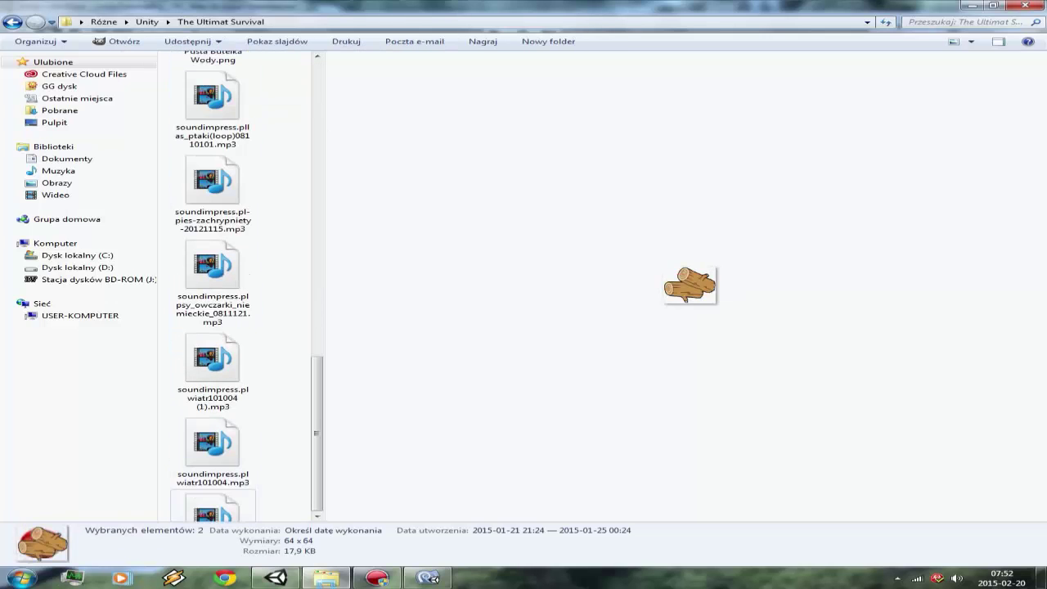
scroll(213, 286, "up", 2)
scroll(213, 287, "up", 2)
scroll(213, 286, "up", 5)
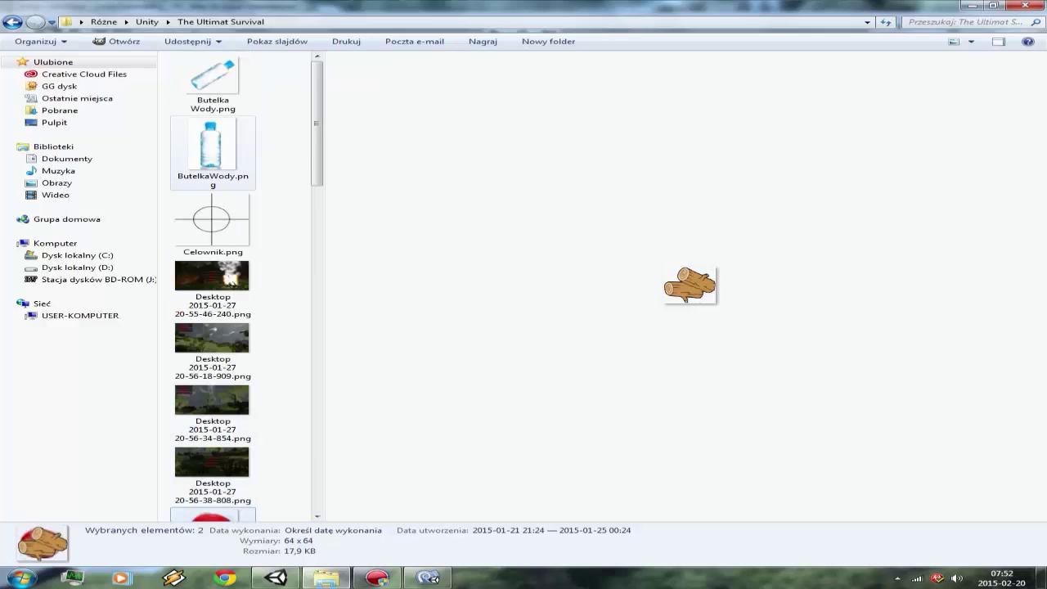
left_click(213, 78, "ctrl")
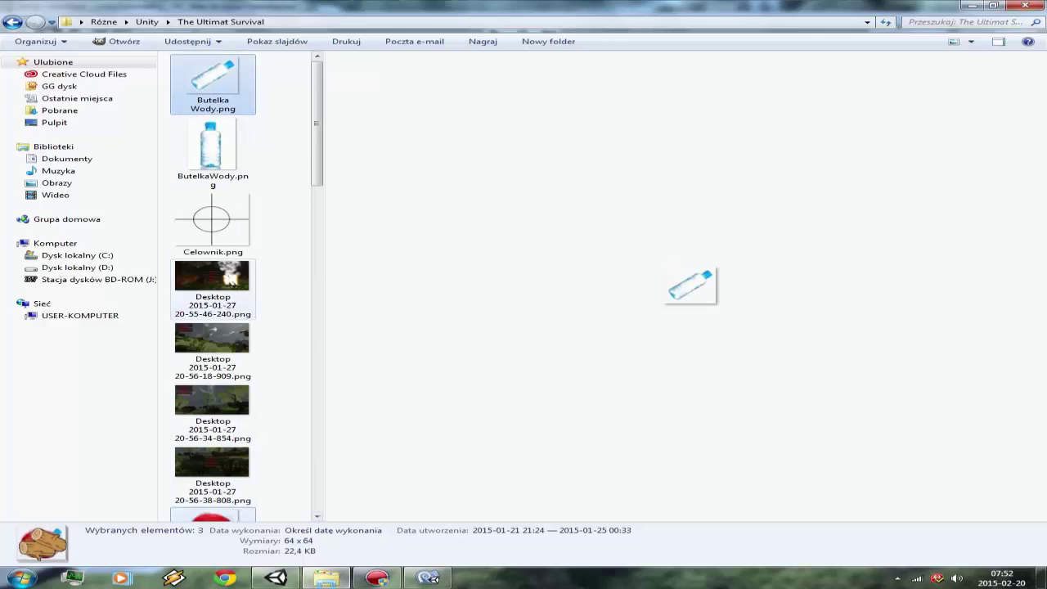
mouse_move(213, 82)
left_mouse_down()
mouse_move(268, 568)
mouse_move(122, 409)
left_mouse_up()
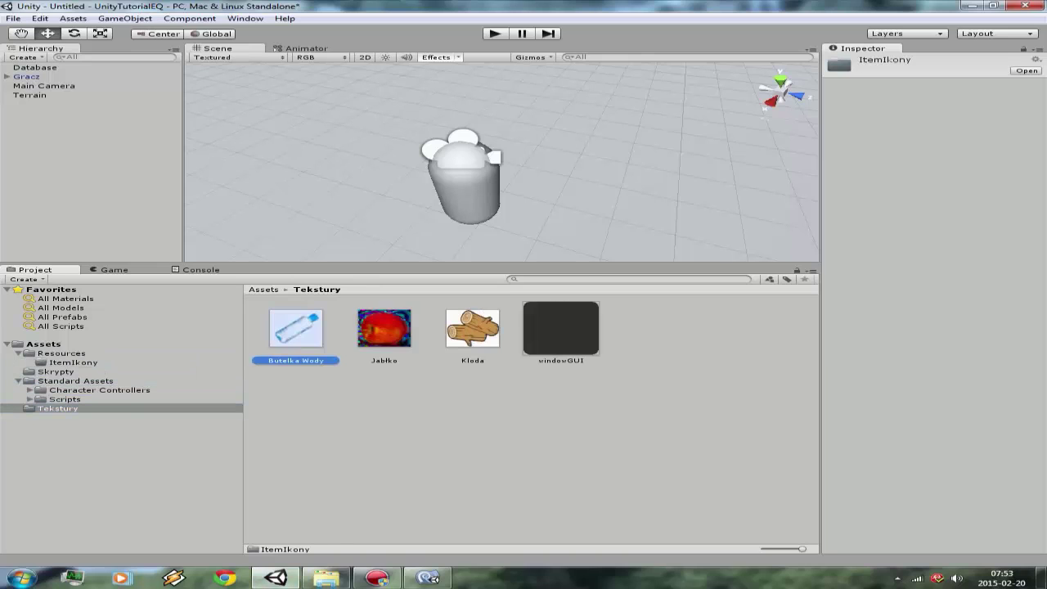
Step: Set the Butelka Wody texture to GUI type, Point filter, max size 64, and apply
left_click(962, 123)
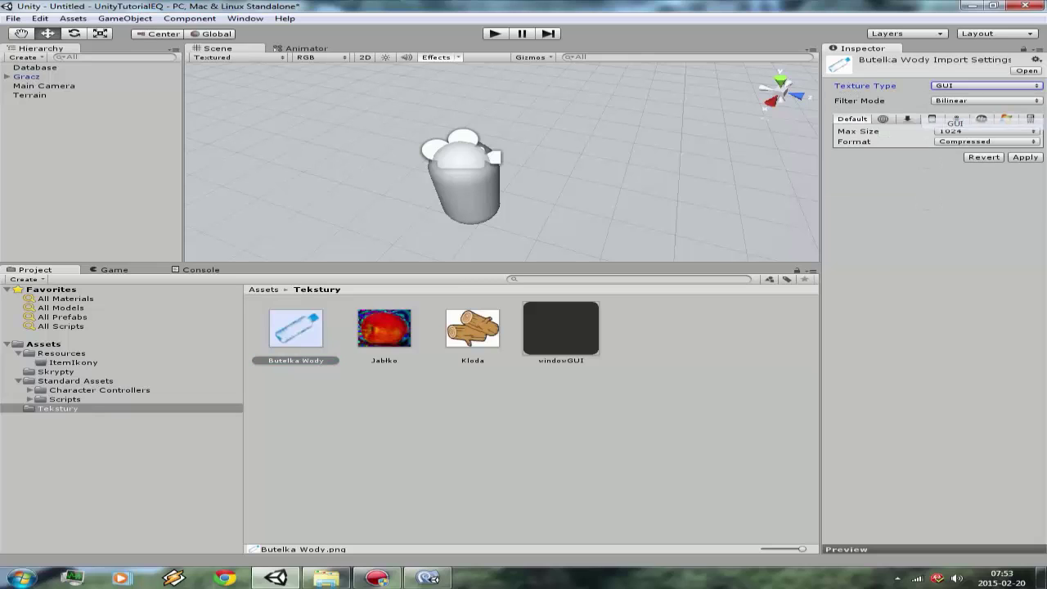
left_click(985, 100)
left_click(971, 112)
left_click(986, 131)
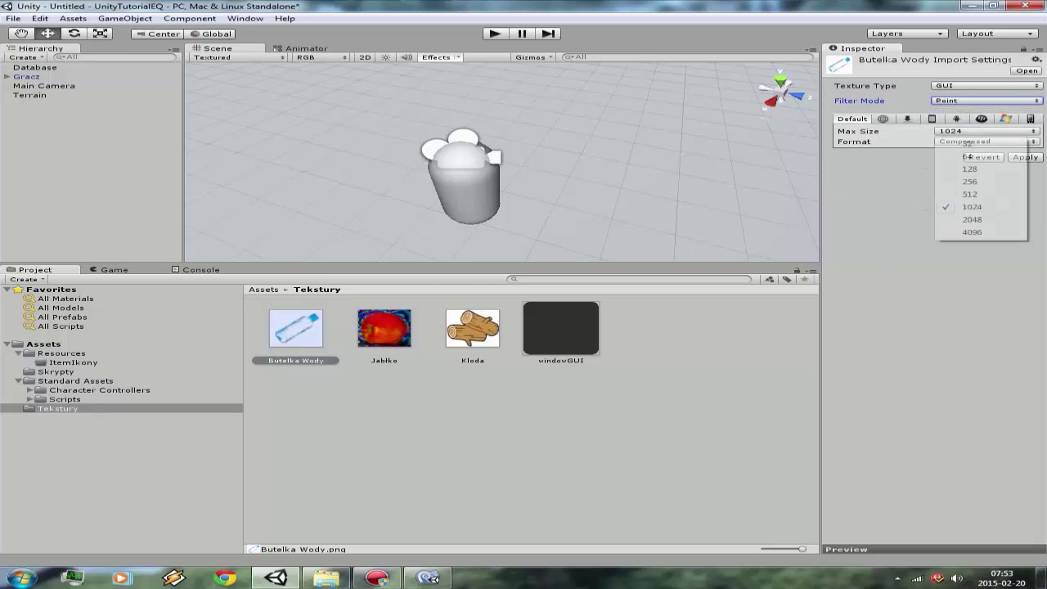
left_click(963, 158)
left_click(1025, 157)
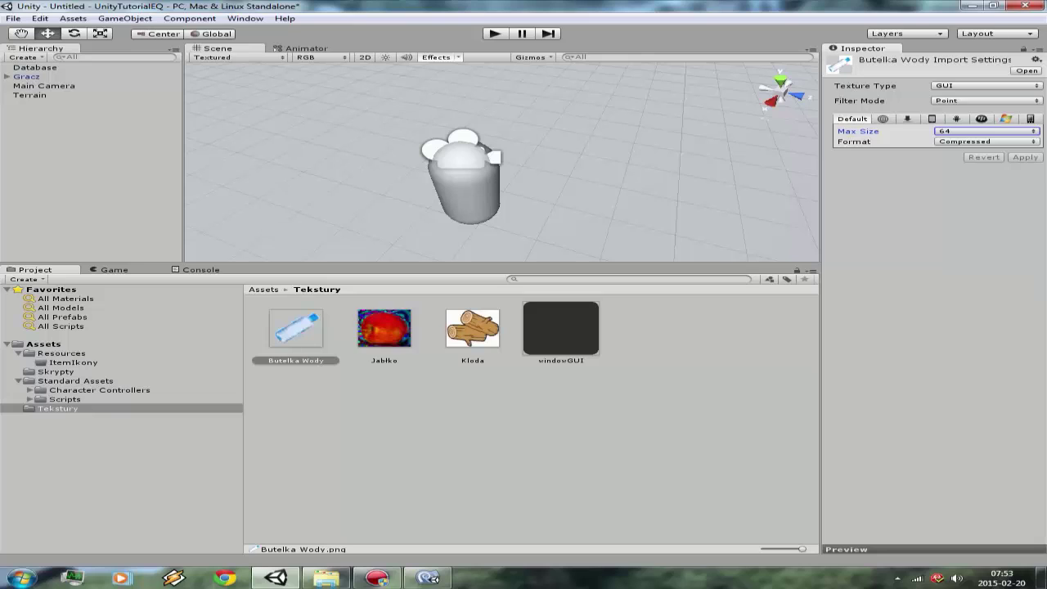
Step: Set the Jabłko texture to GUI type, Point filter, max size 64, and apply
left_click(383, 328)
left_click(961, 124)
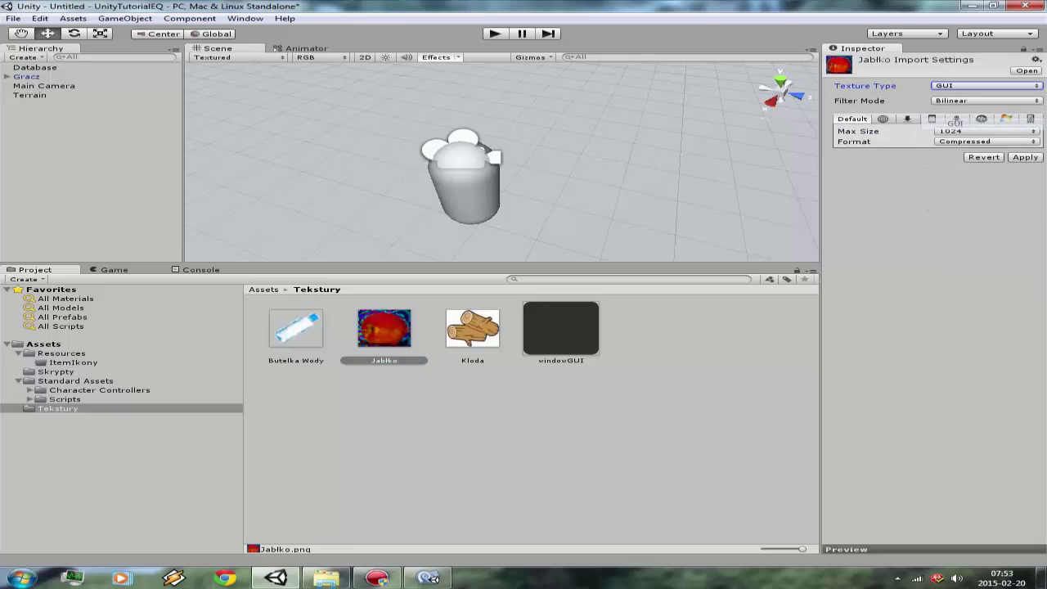
left_click(985, 100)
left_click(970, 113)
left_click(986, 131)
left_click(981, 159)
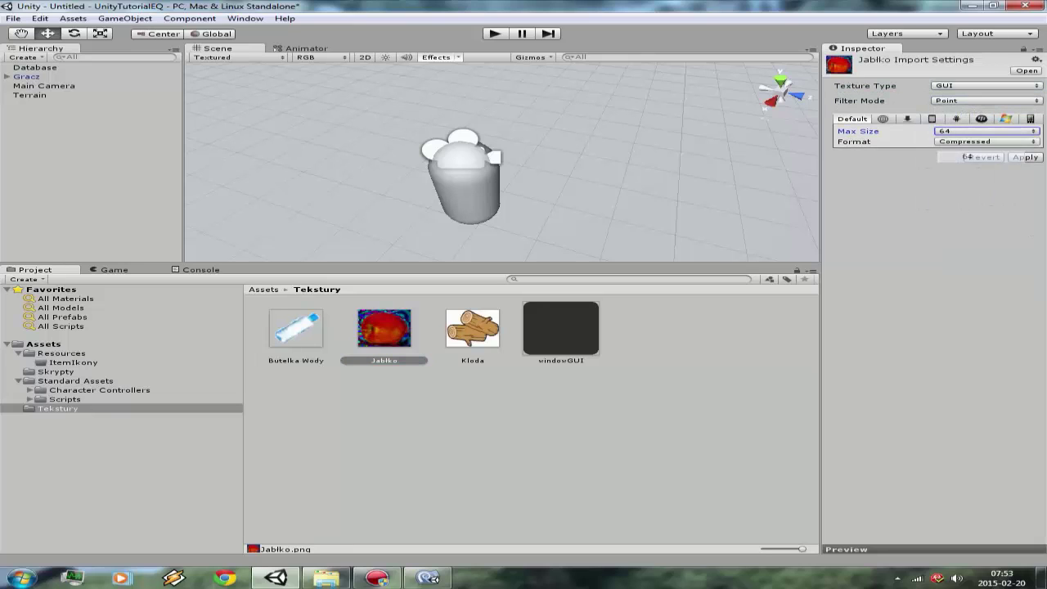
left_click(1025, 157)
Step: Set the Kloda texture to GUI type, Point filter, max size 64, and apply
left_click(472, 328)
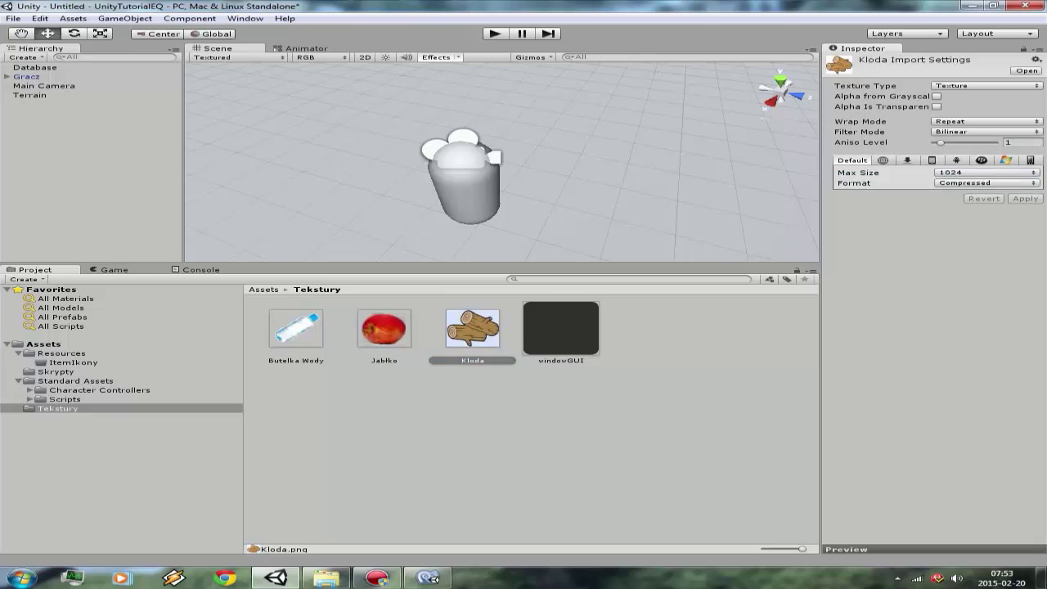
left_click(985, 85)
left_click(962, 122)
left_click(985, 101)
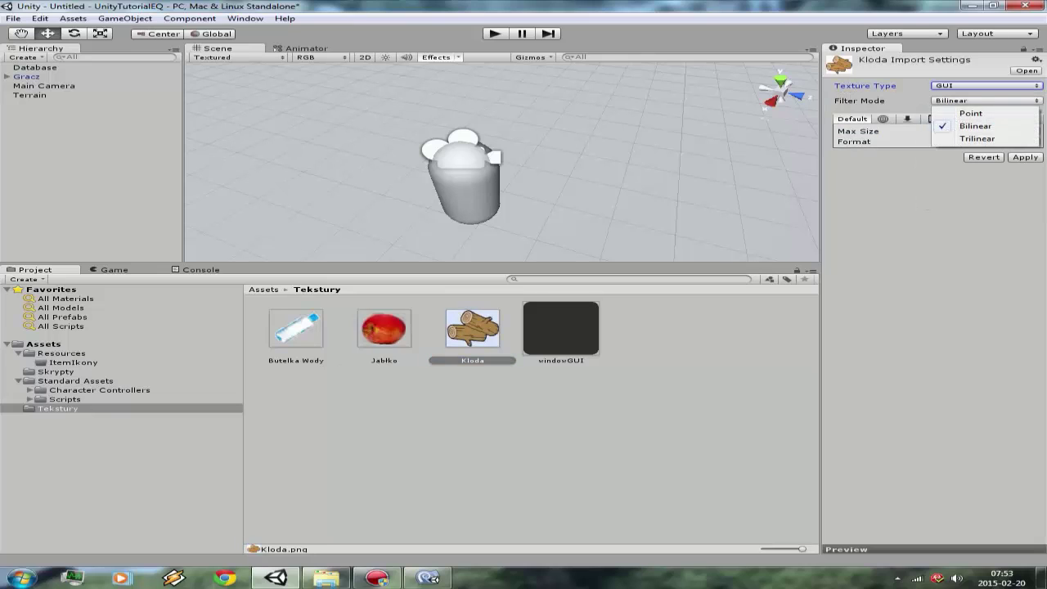
left_click(971, 112)
left_click(985, 131)
left_click(982, 160)
left_click(1025, 157)
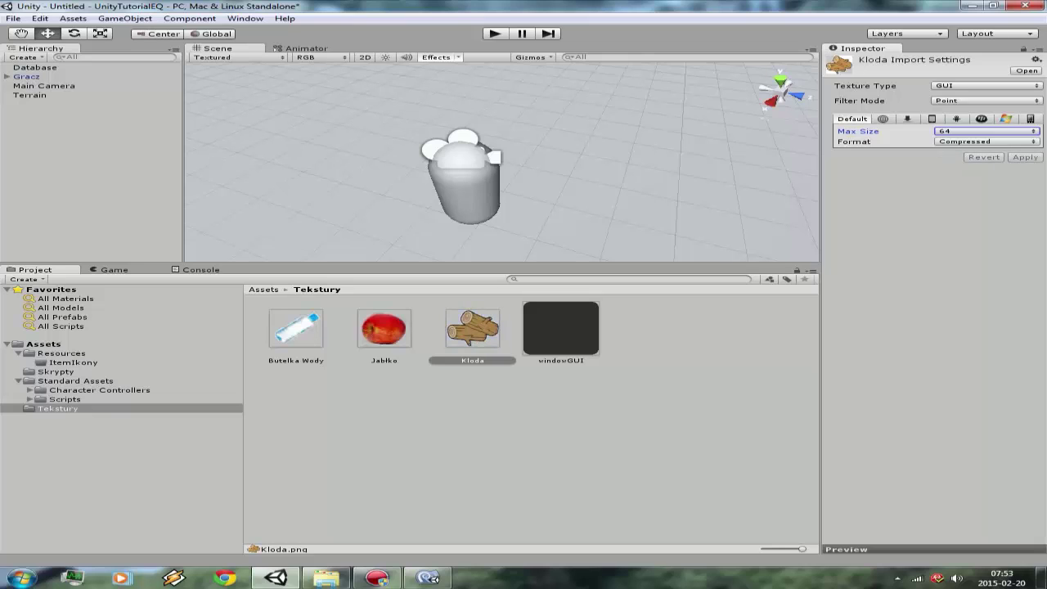
left_click(295, 328)
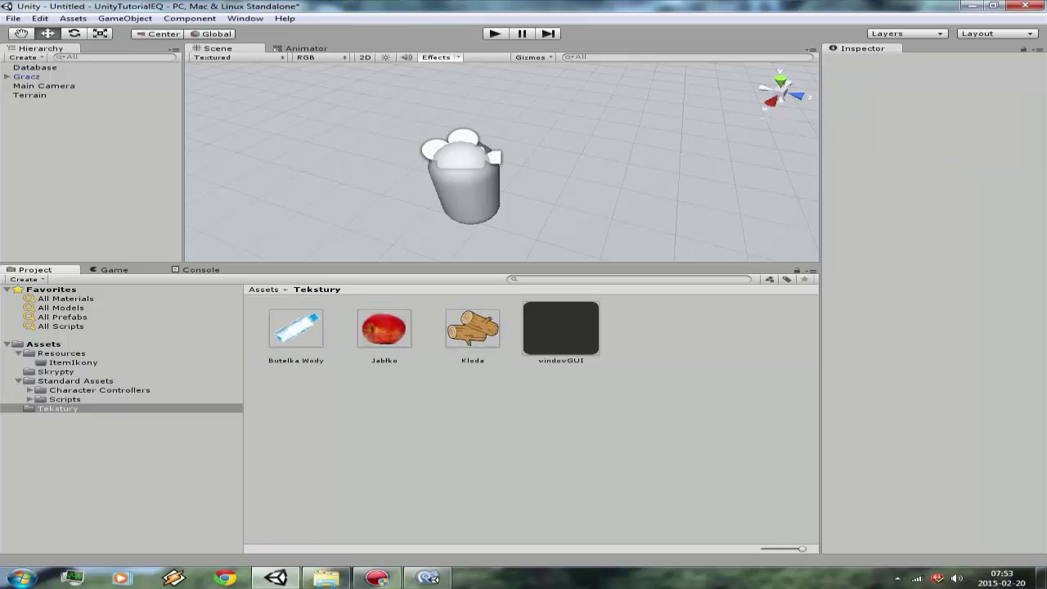
left_click(472, 328)
left_click(427, 578)
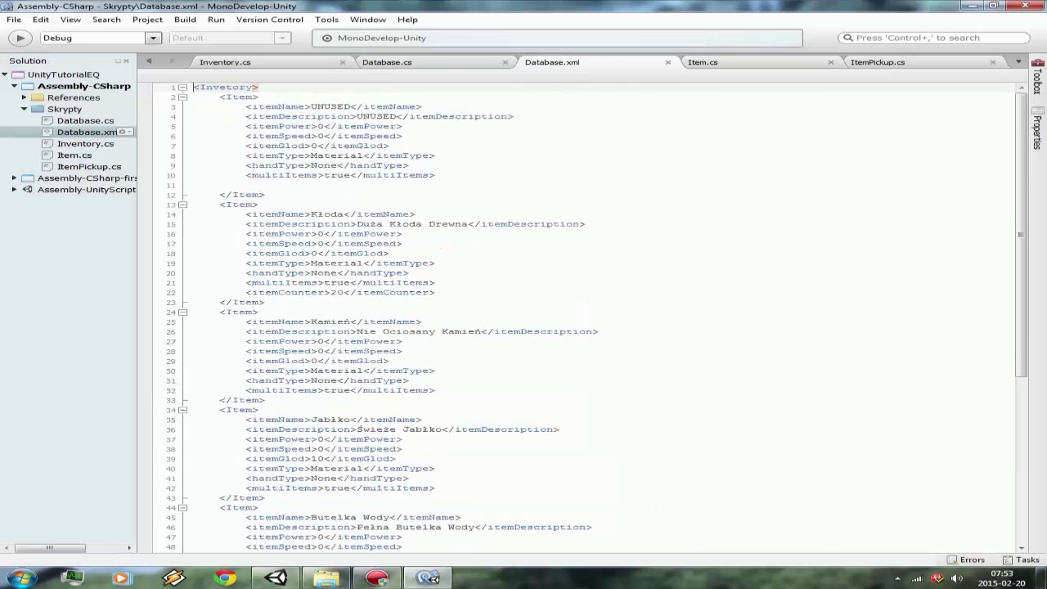
left_click(275, 577)
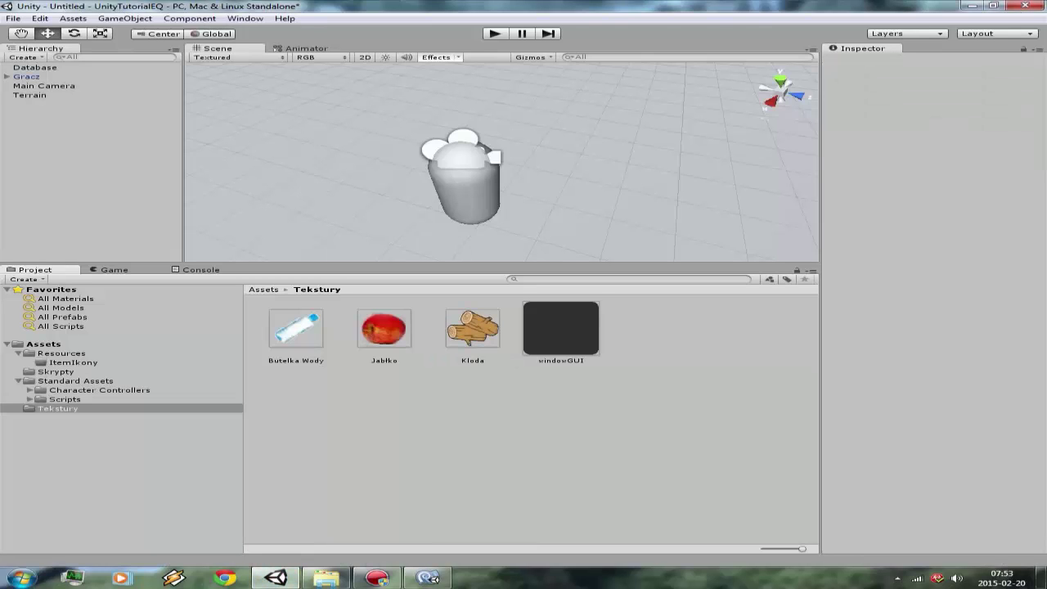
Step: Verify the NecromancerGUI skin's Window Normal background is windowGUI, then select the Database object
left_click(74, 380)
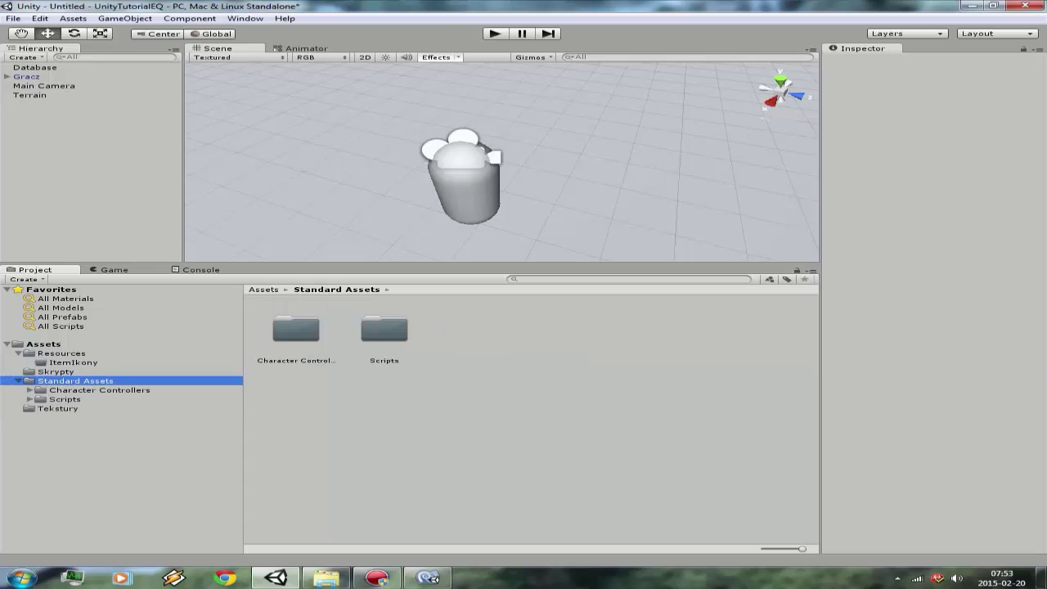
left_click(44, 343)
left_click(764, 330)
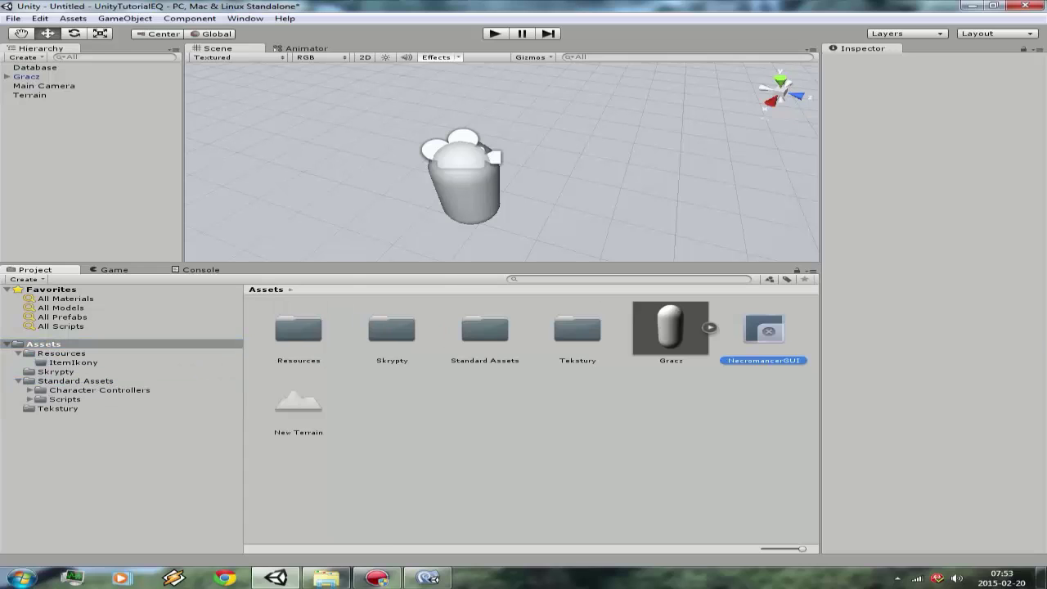
left_click(829, 158)
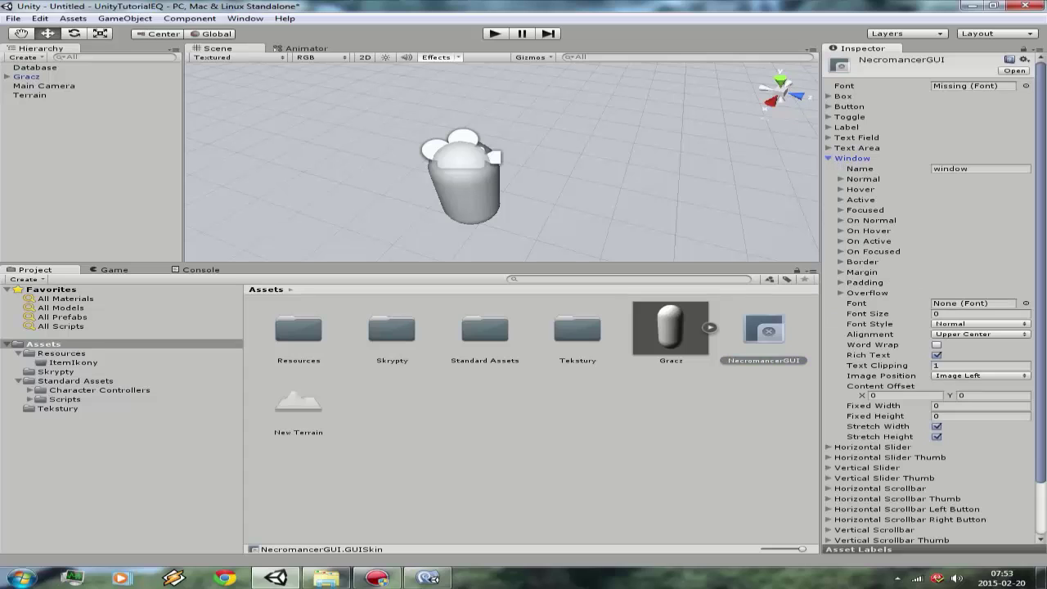
left_click(841, 179)
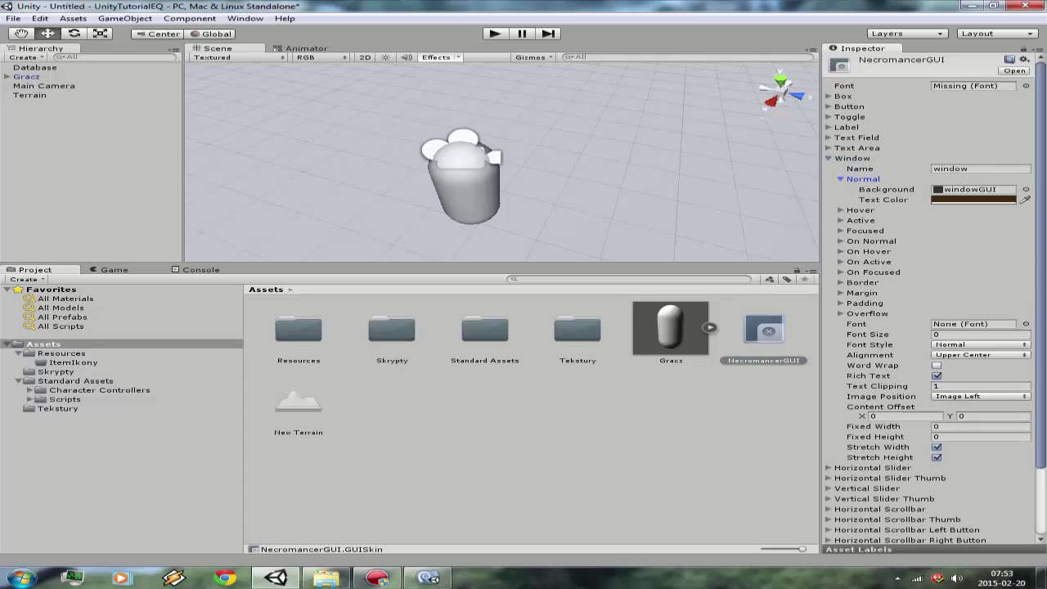
left_click(841, 179)
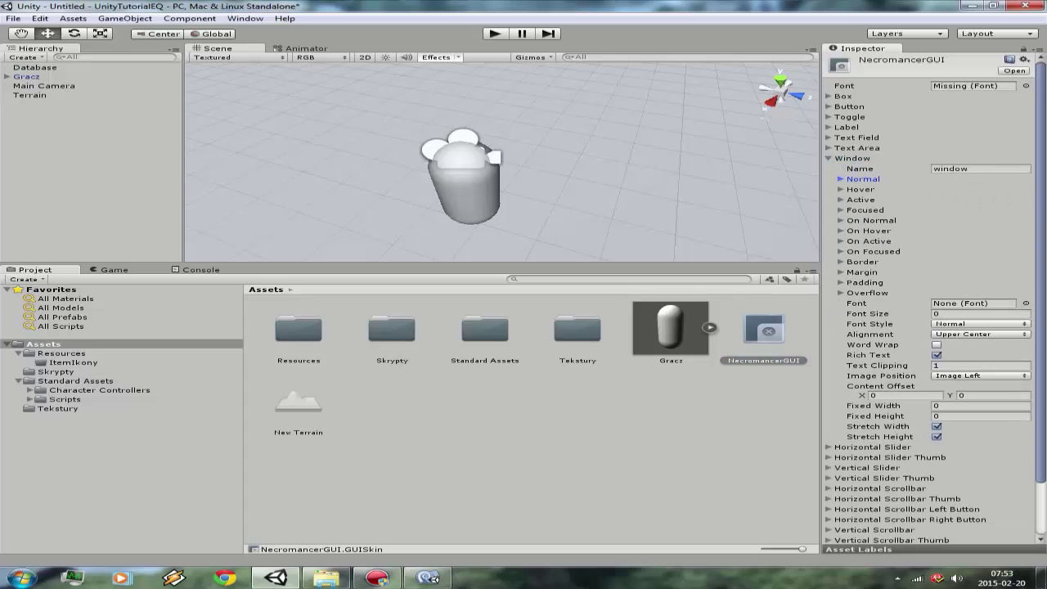
left_click(829, 158)
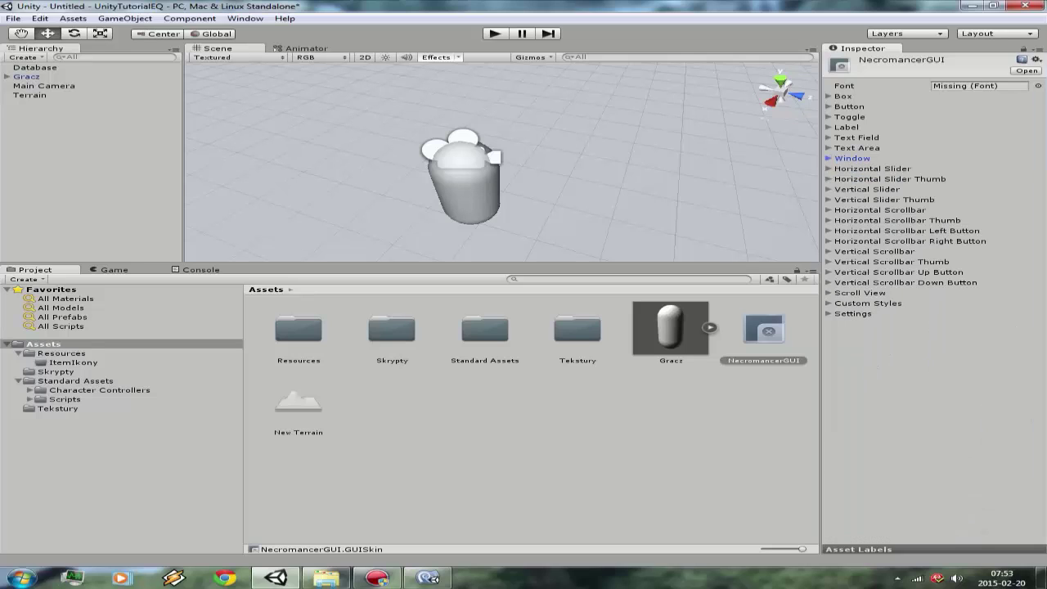
key("Escape")
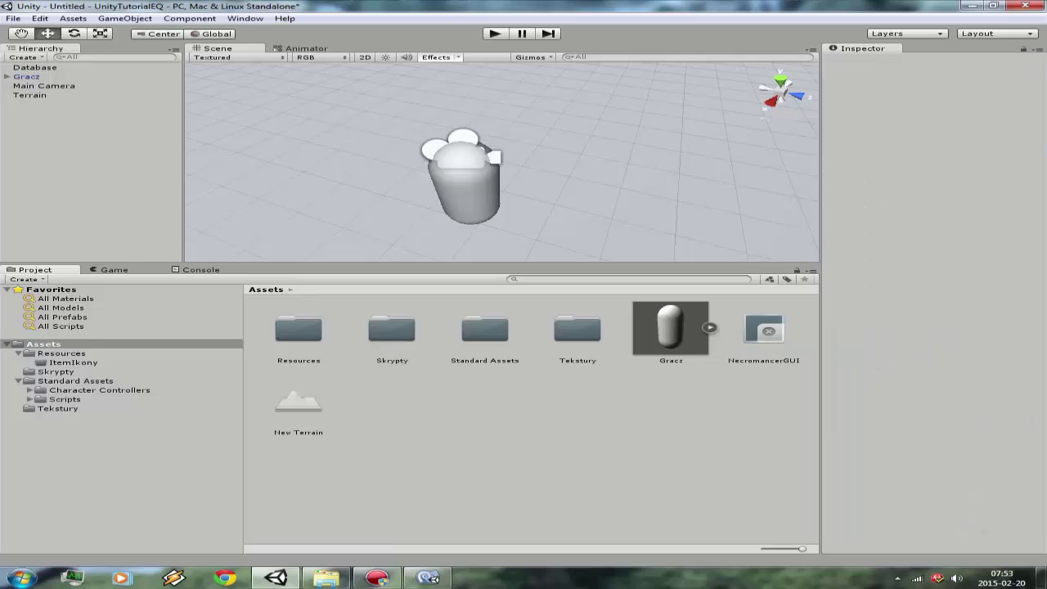
left_click(34, 67)
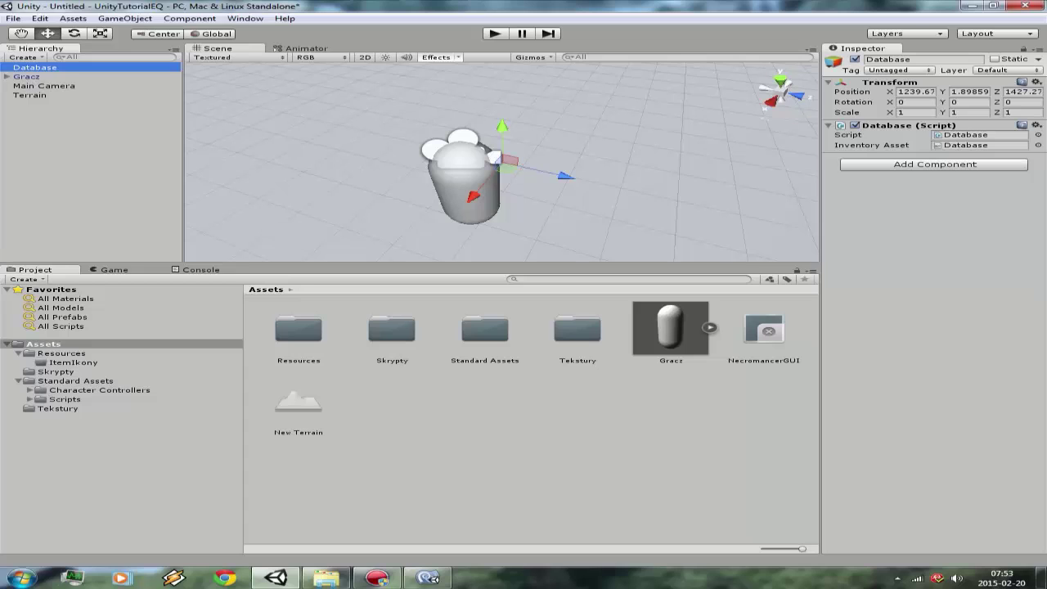
Step: Test-run the game, which shows the Inventory input error, then add a Directional Light
key("ctrl+p")
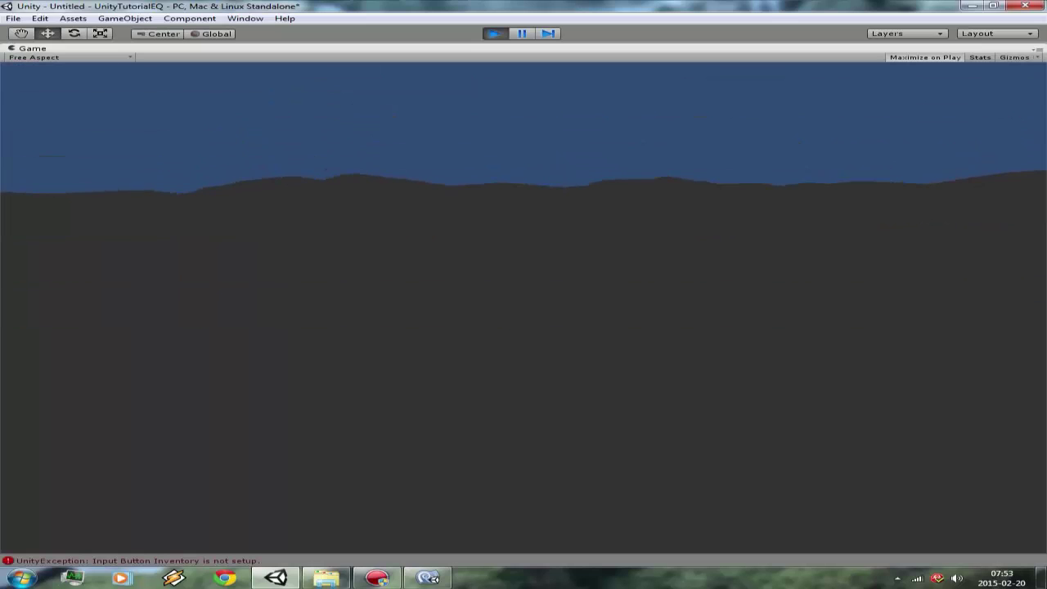
key("ctrl+p")
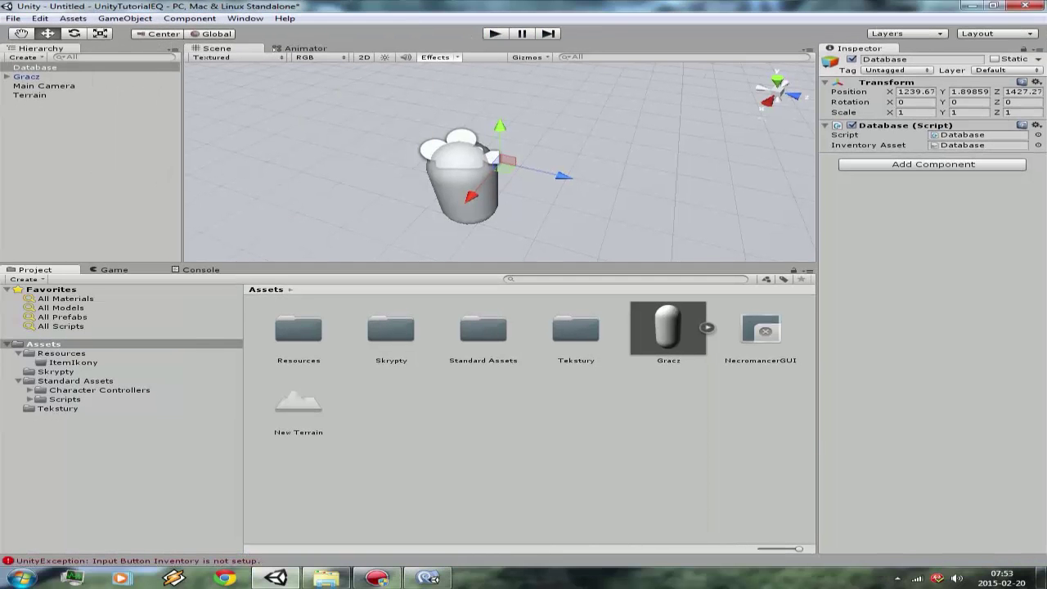
left_click(124, 18)
mouse_move(148, 44)
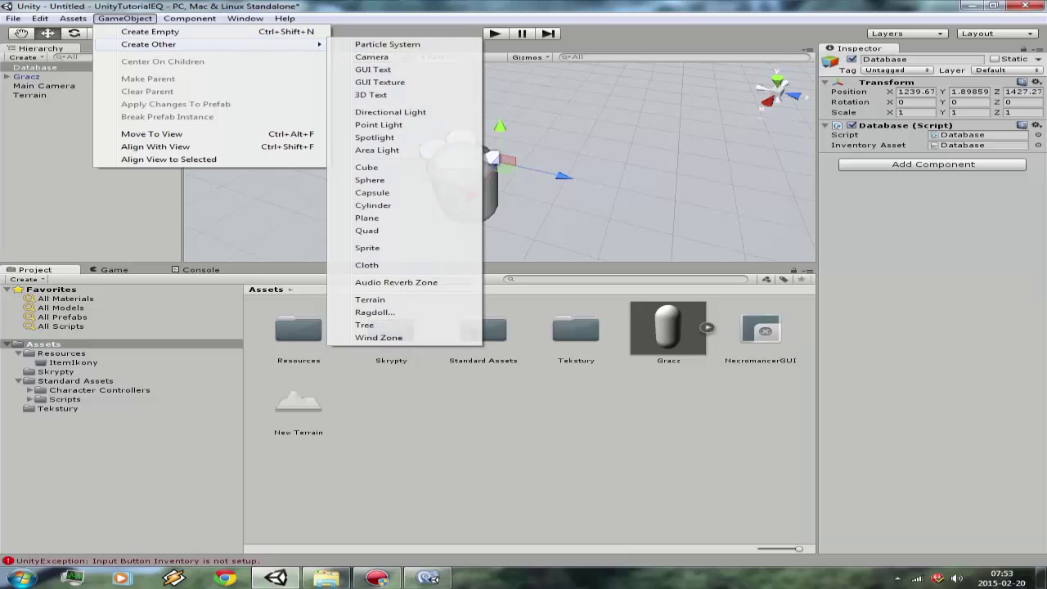
left_click(364, 108)
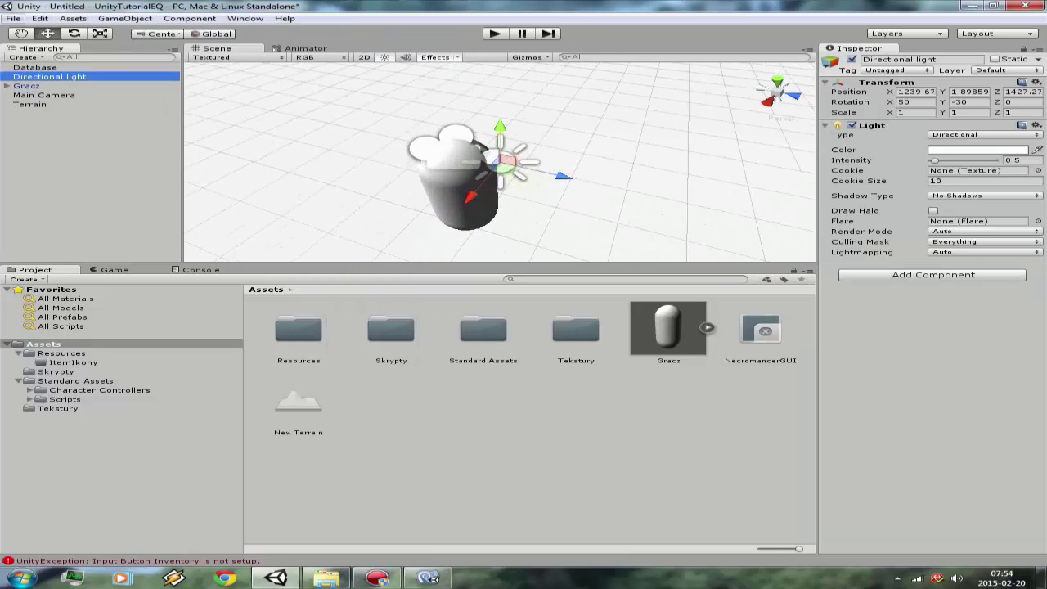
left_click(39, 18)
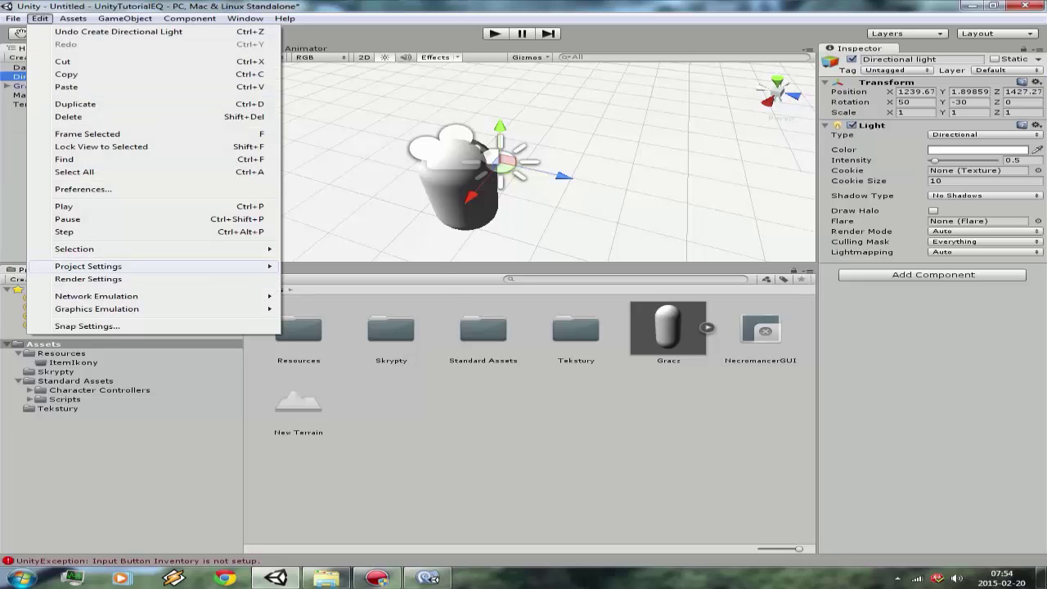
Step: In the Input Manager, raise the number of input axes to 16
mouse_move(88, 266)
left_click(316, 266)
left_click(825, 85)
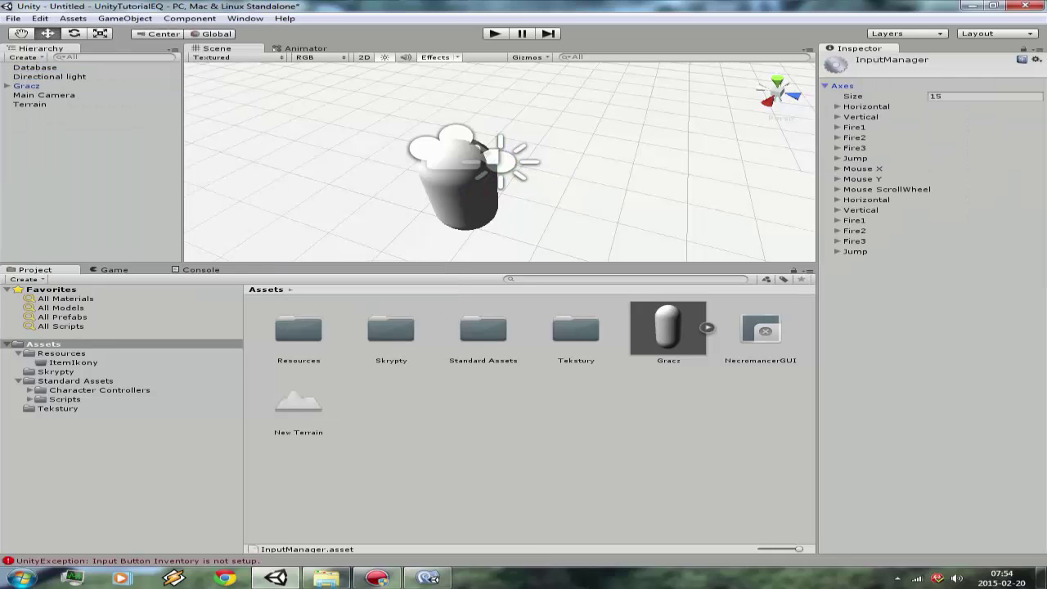
left_click(981, 96)
key("BackSpace")
type("6")
key("Return")
Step: Rename the new last axis to Inventory
left_click(835, 261)
left_click(982, 271)
type("I")
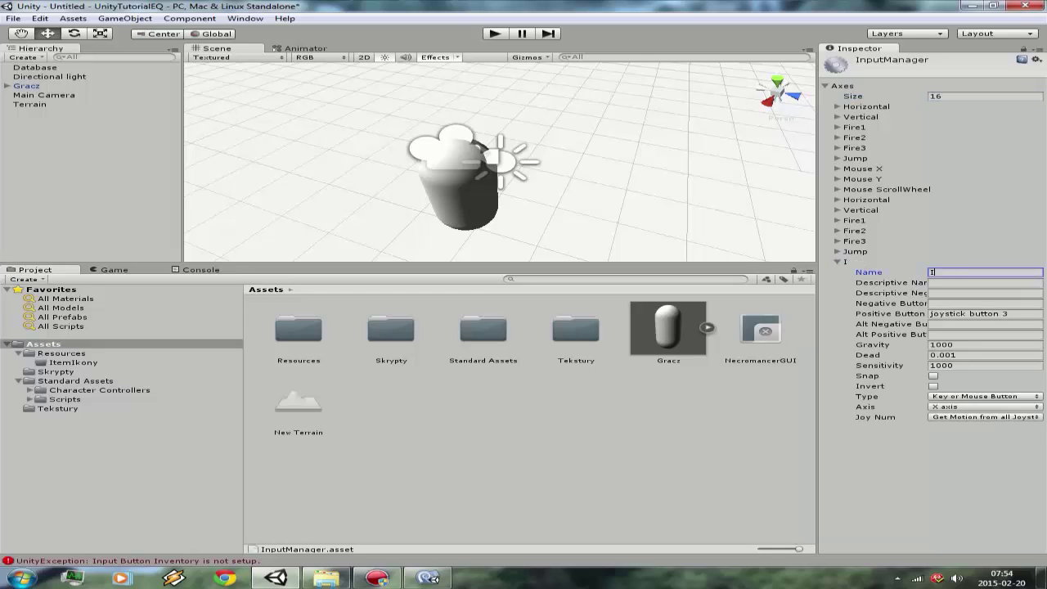
type("nve")
type("ntory")
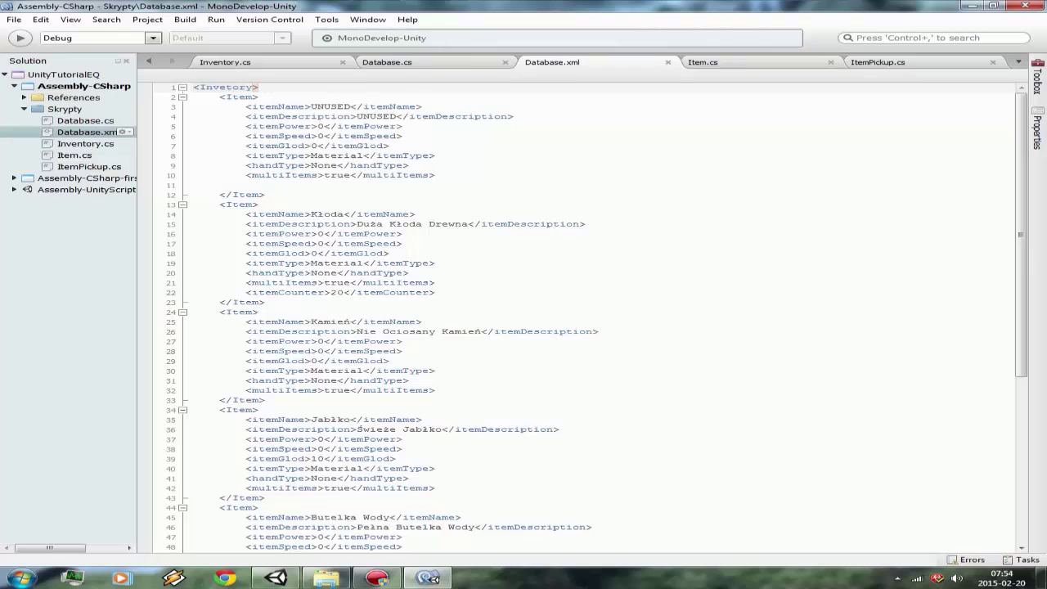
Step: Reopen Inventory.cs, check line 63's GetButtonDown uses 'Inventory', then return to Unity
left_click(343, 62)
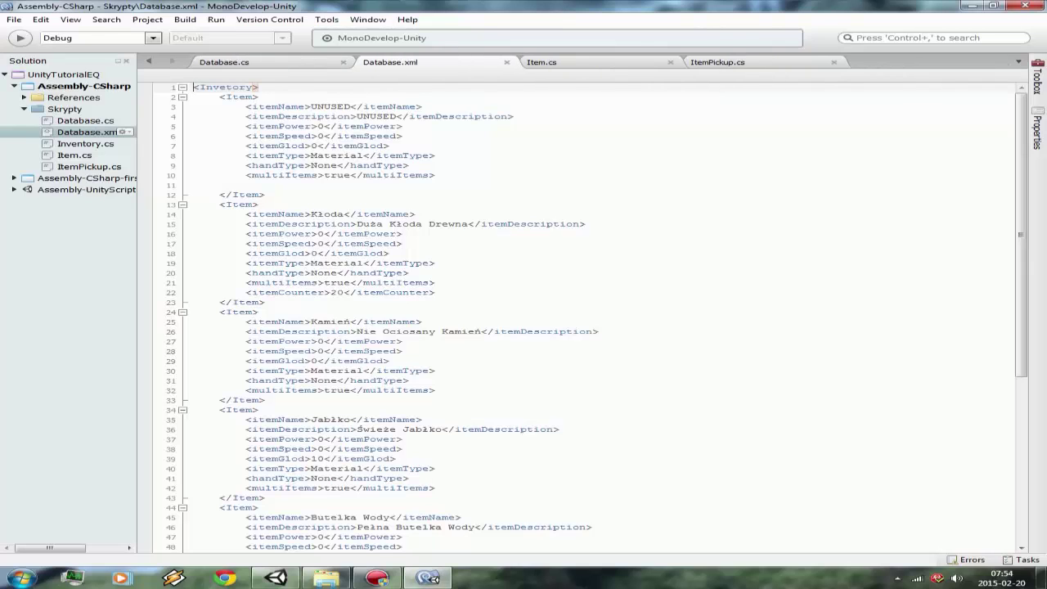
left_click(85, 143)
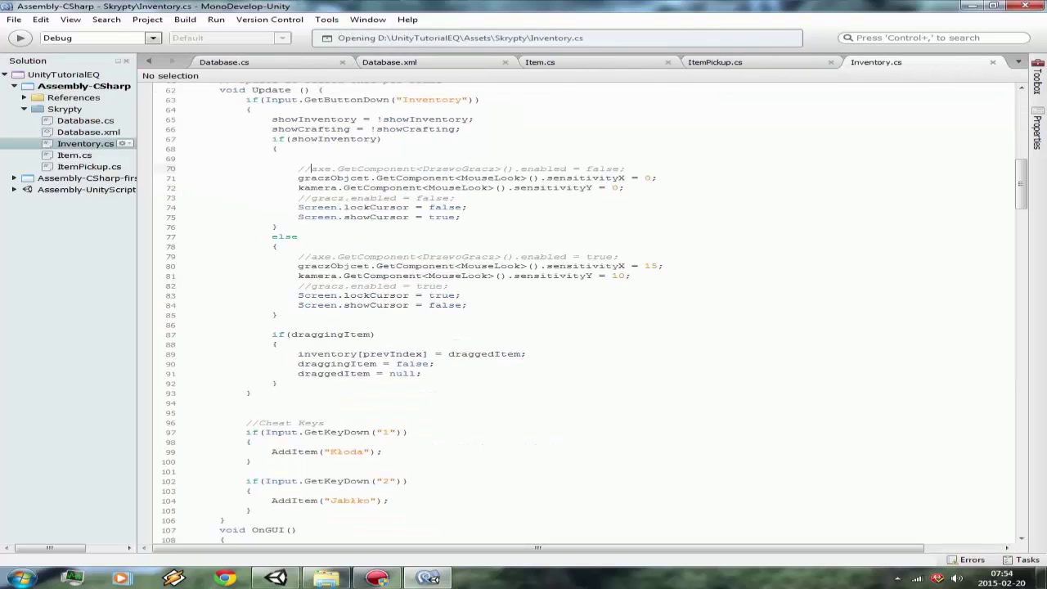
left_click_drag(402, 99, 461, 99)
key("ctrl+c")
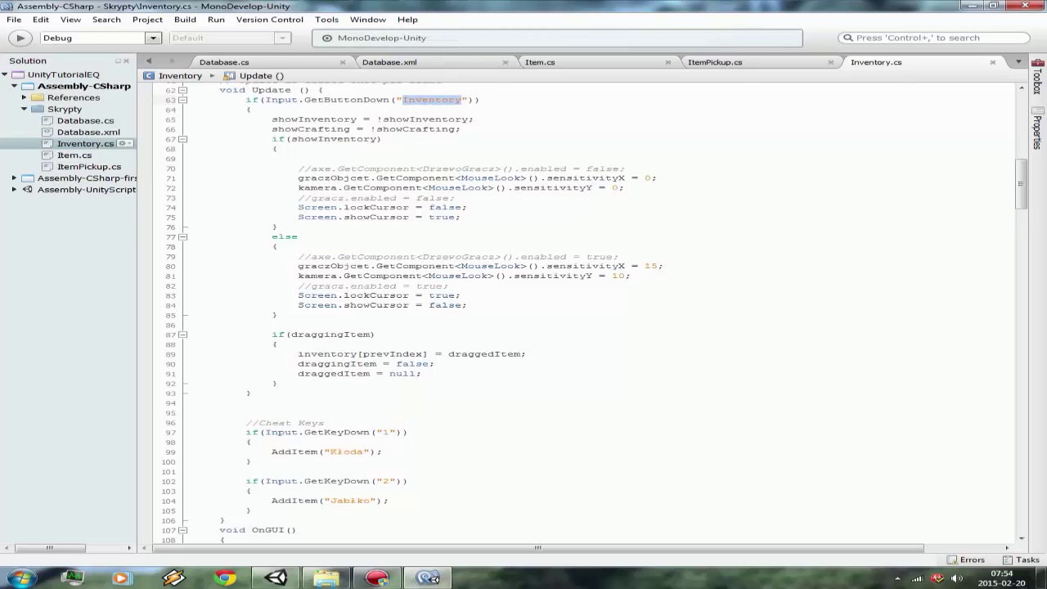
left_click(276, 578)
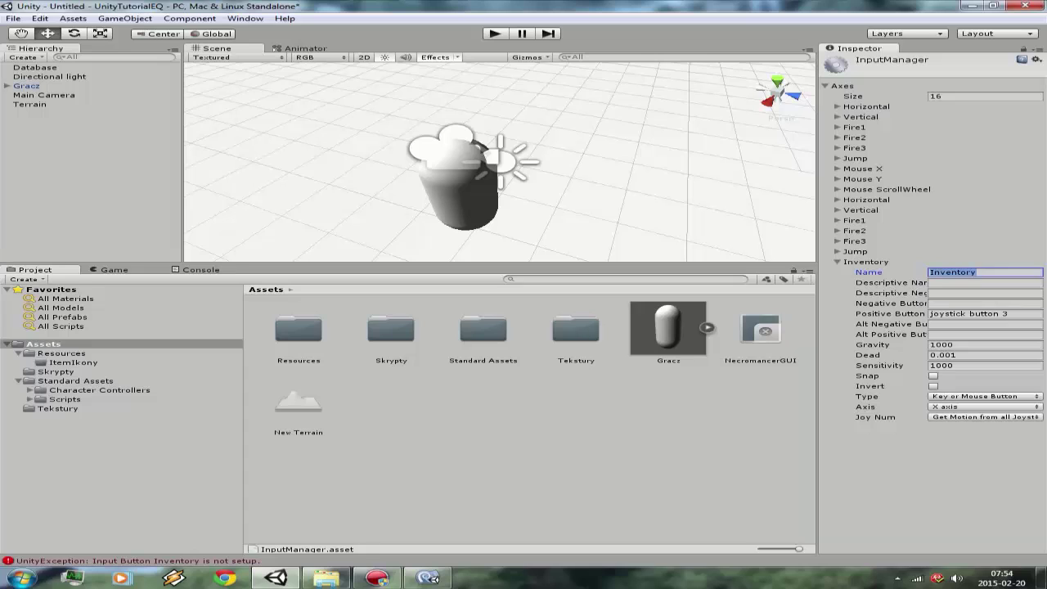
Step: Give the Inventory axis positive button e and collapse its settings
key("ctrl+v")
left_click(982, 314)
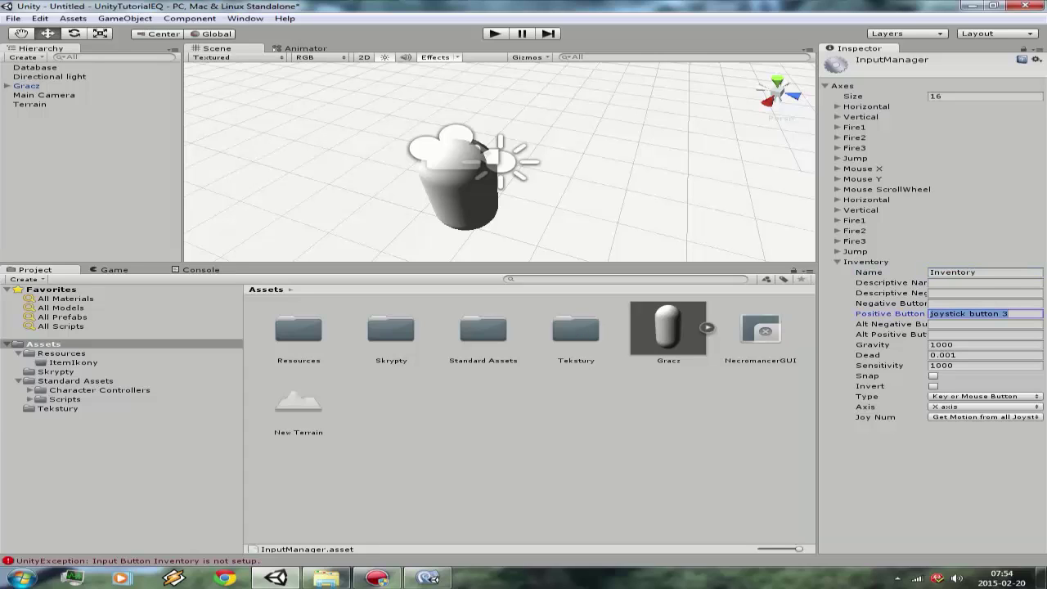
type("e")
key("Return")
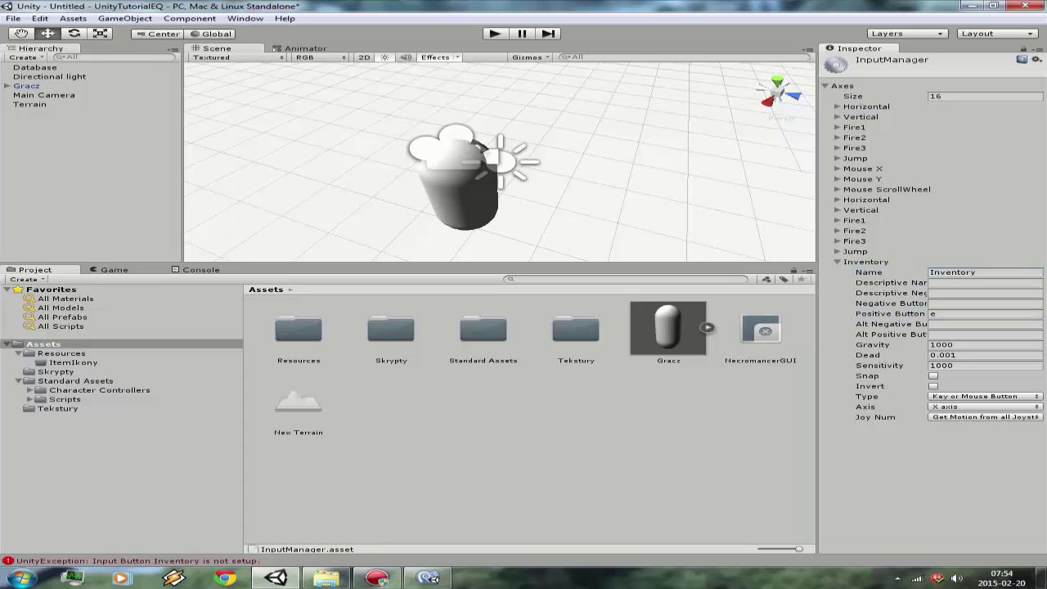
left_click(837, 262)
Step: Test-run the game, hitting an ArgumentOutOfRangeException, then go to the script editor
key("ctrl+p")
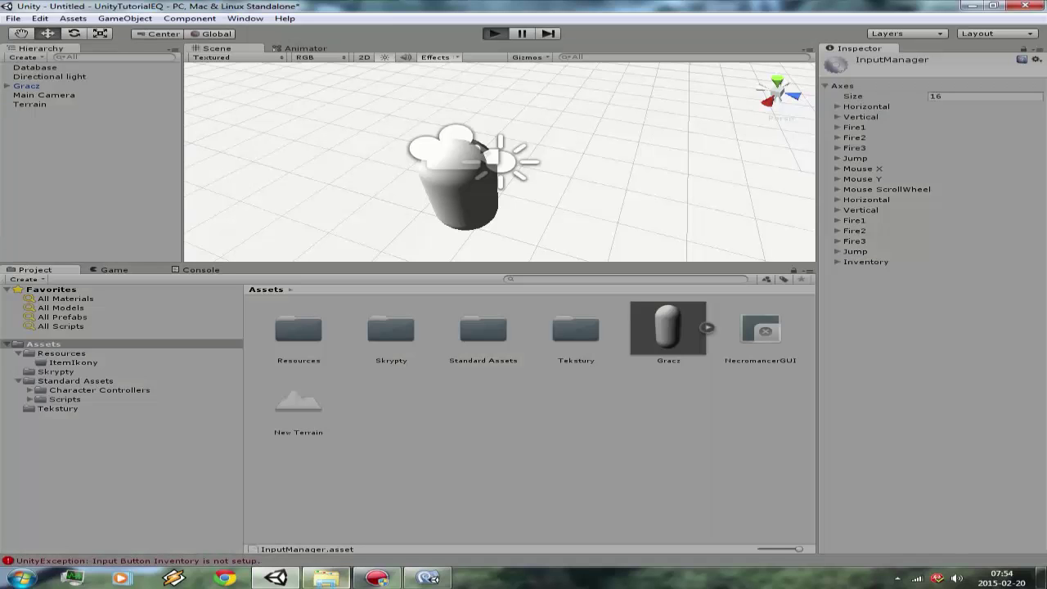
mouse_move(326, 578)
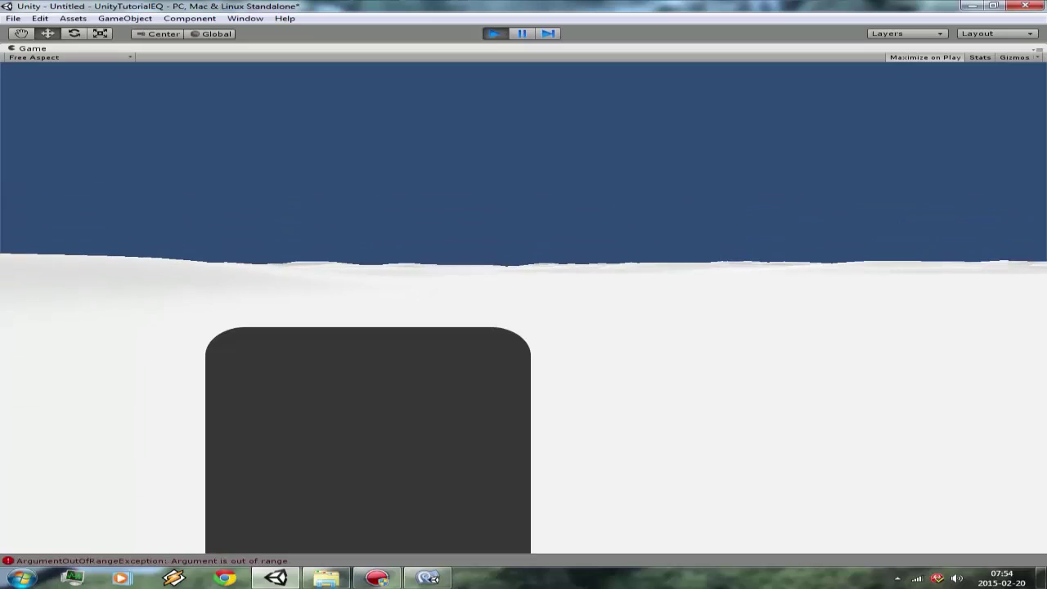
key("ctrl+p")
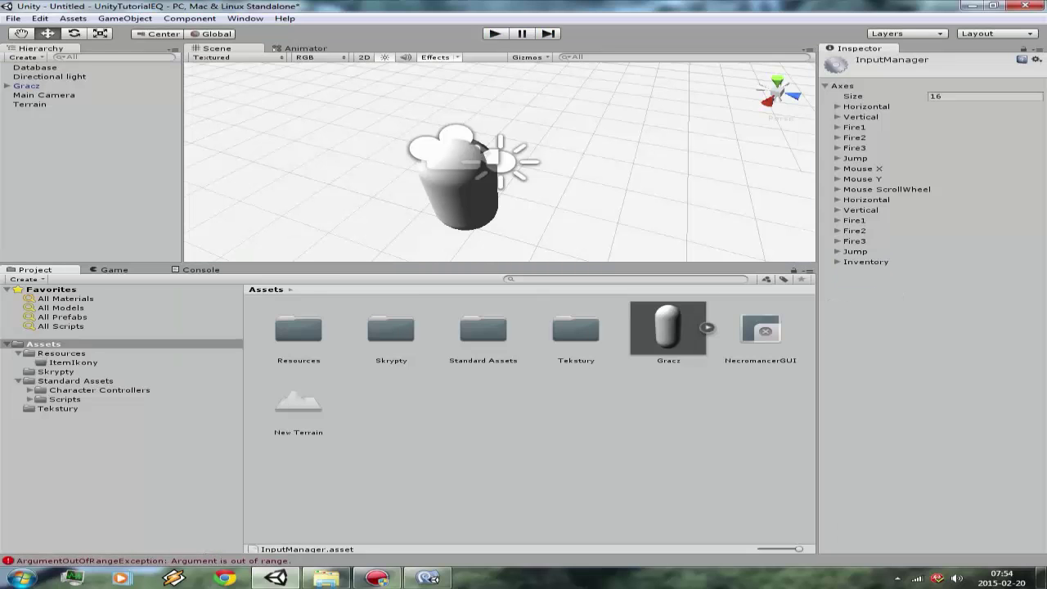
left_click(427, 577)
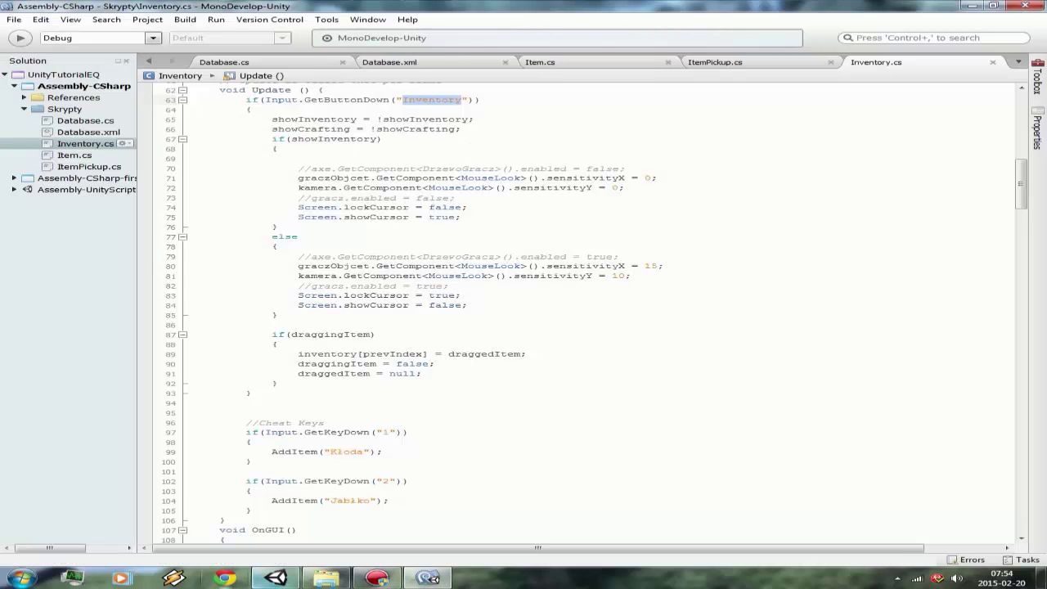
Step: Clear the Console, replay, and follow the 'Tag: Axe is not defined' error to Inventory.cs line 36
left_click(276, 577)
key("ctrl+shift+c")
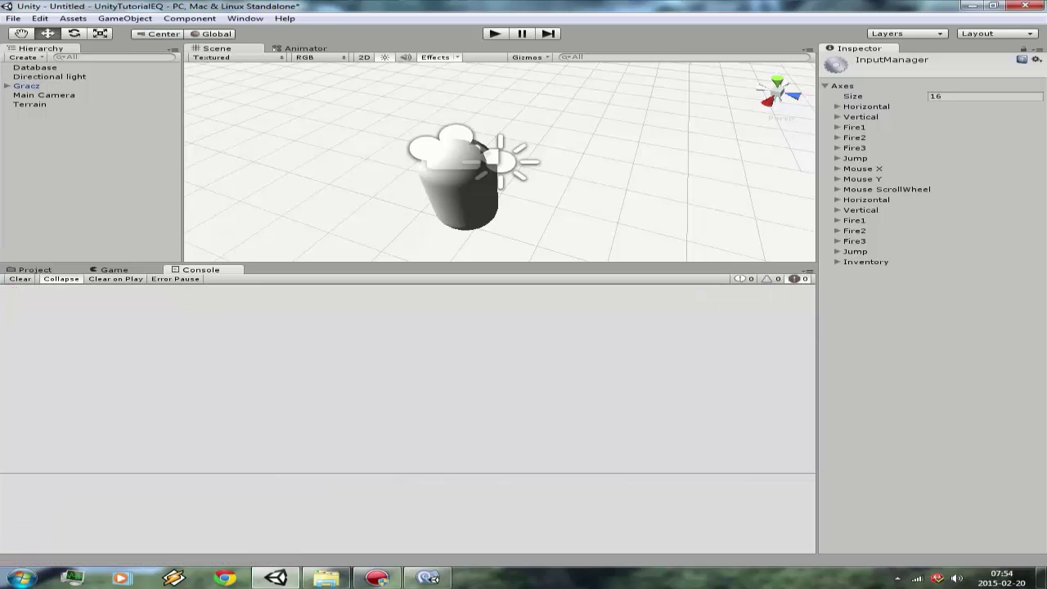
key("ctrl+2")
key("ctrl+p")
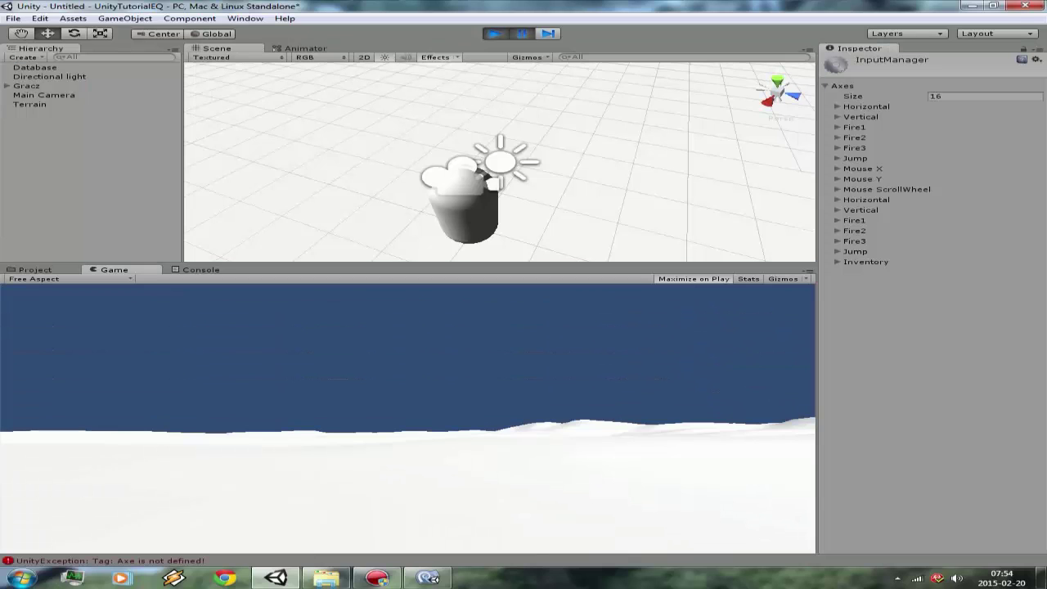
key("ctrl+shift+c")
left_click(123, 293)
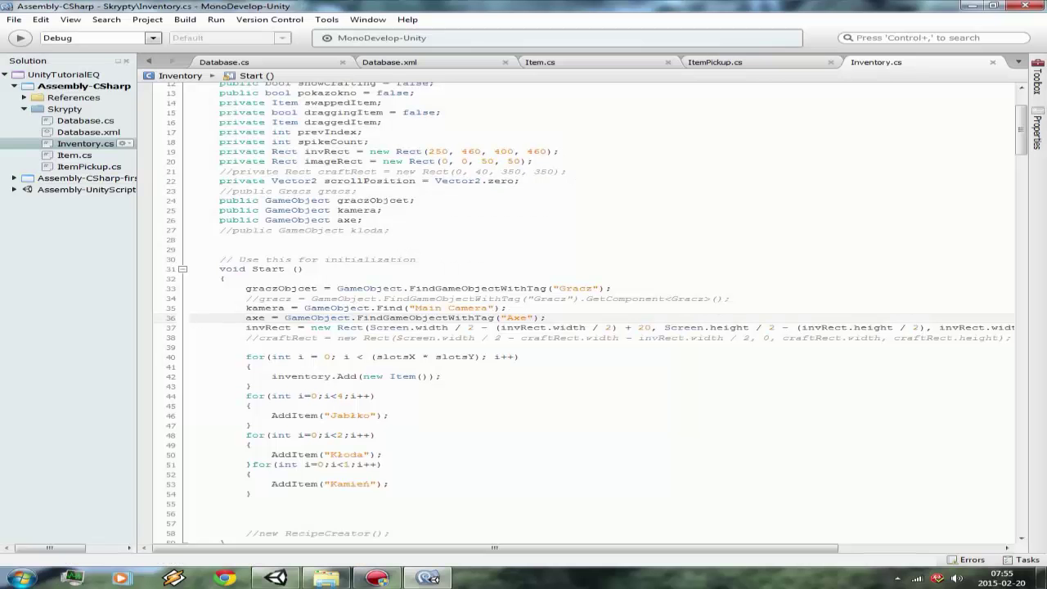
Step: Comment out line 36's Axe tag lookup in Inventory.cs with // and save the script
left_click(276, 577)
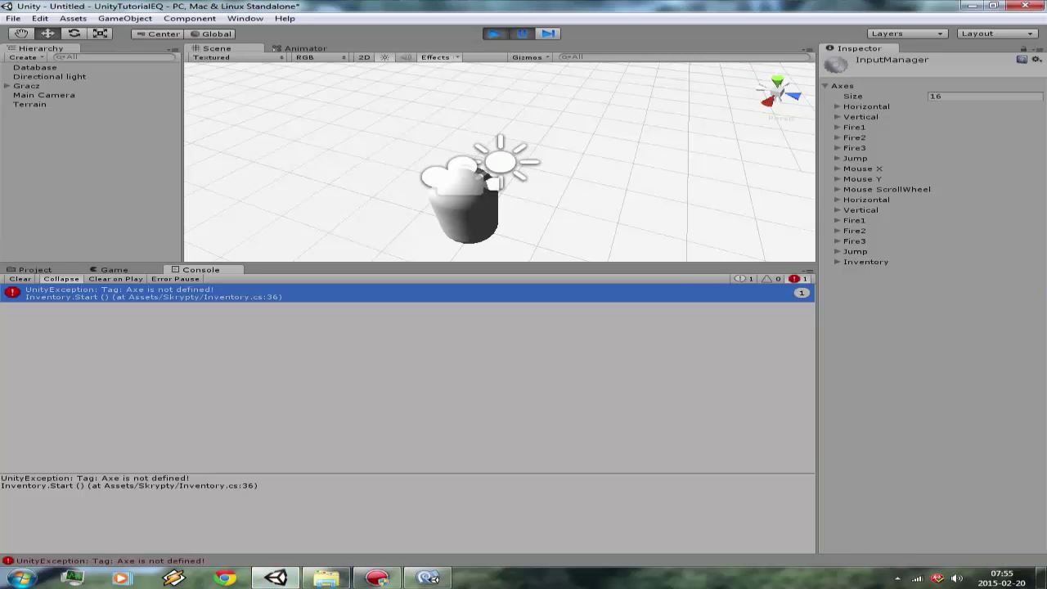
left_click(427, 577)
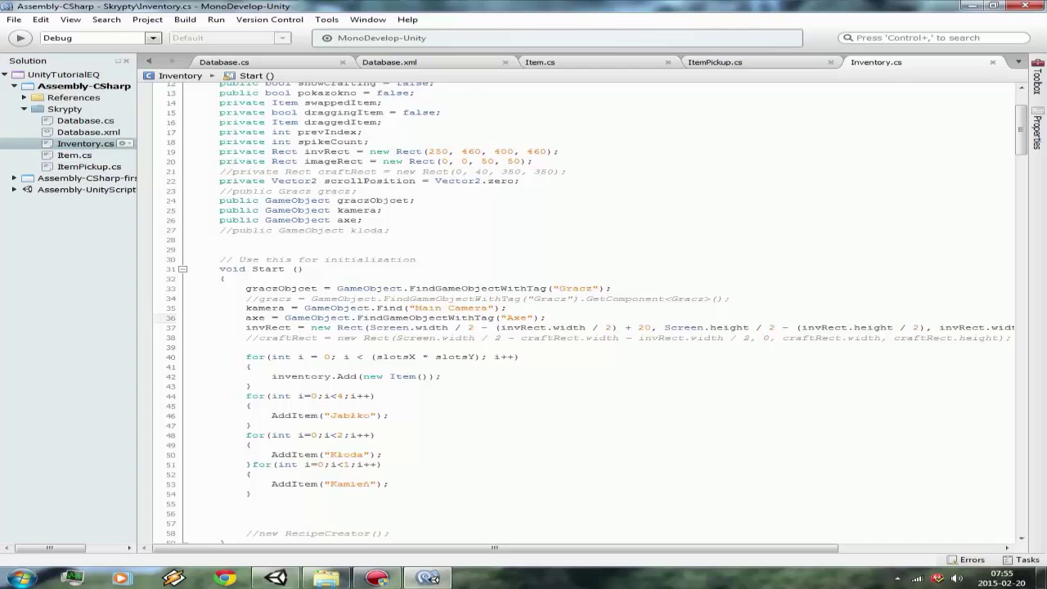
type("//")
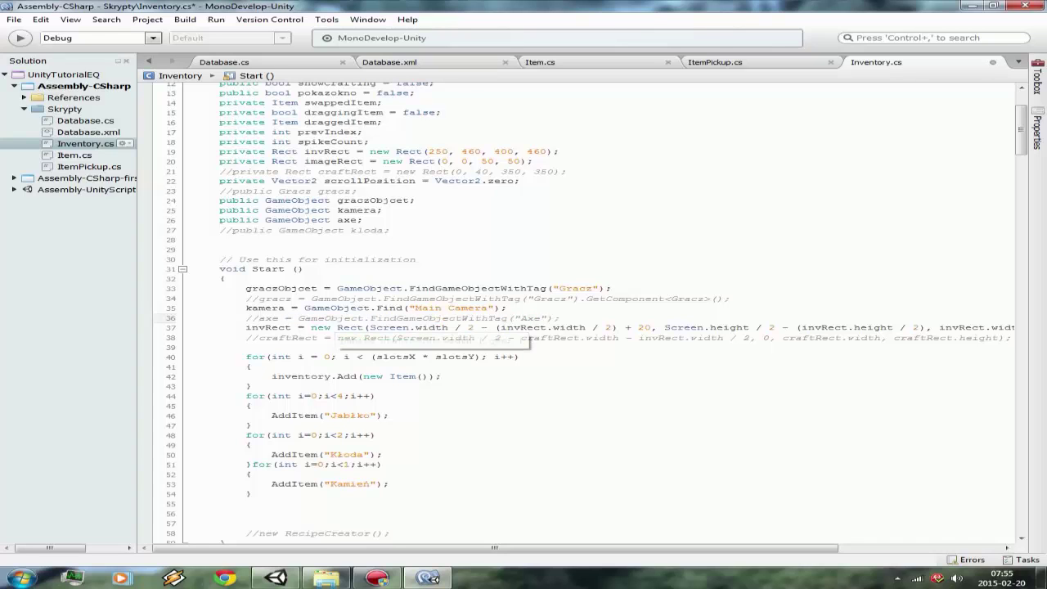
key("ctrl+s")
left_click(277, 579)
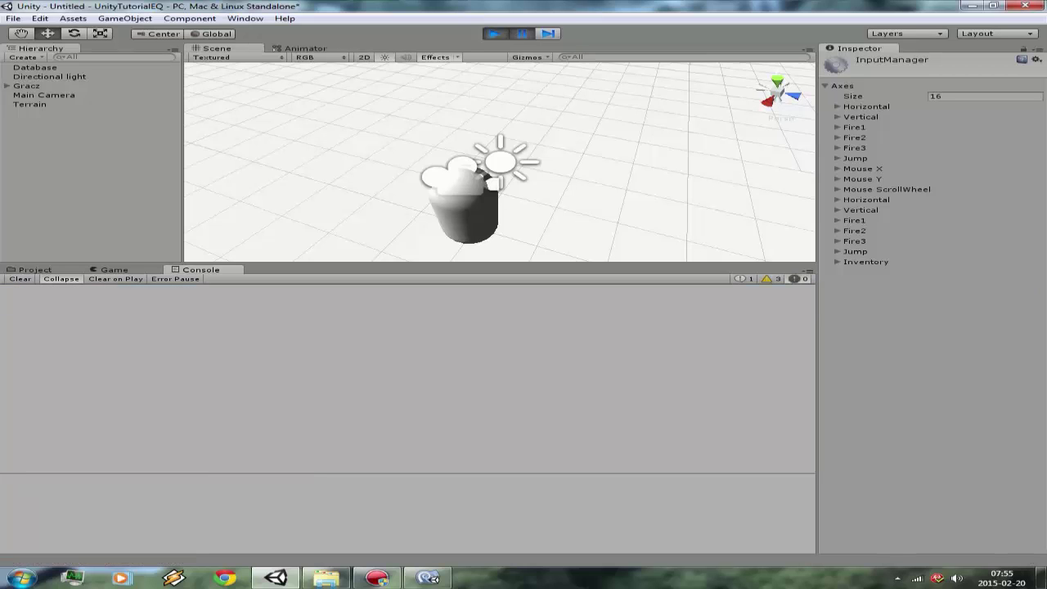
Step: Play-test the Inventory window, then review the scrollPosition, isMulti and imageRect warnings
key("ctrl+p")
key("ctrl+p")
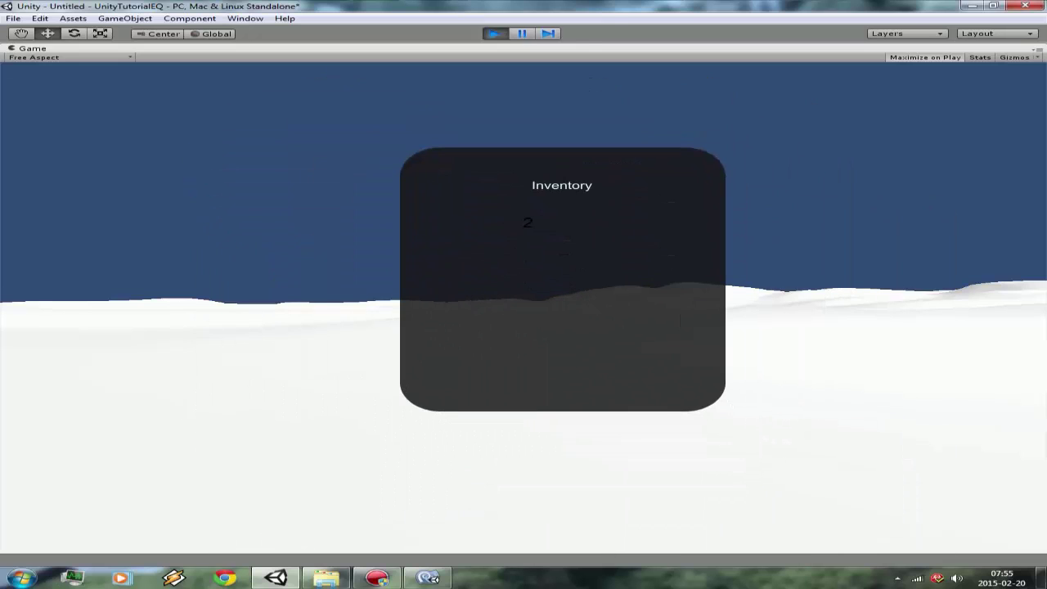
key("ctrl+p")
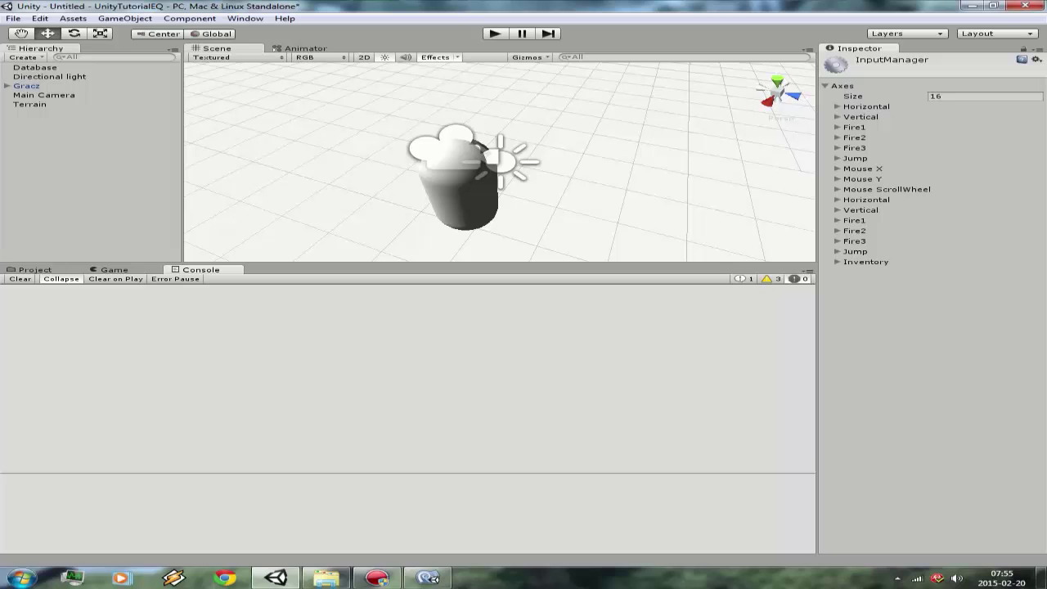
left_click(343, 326)
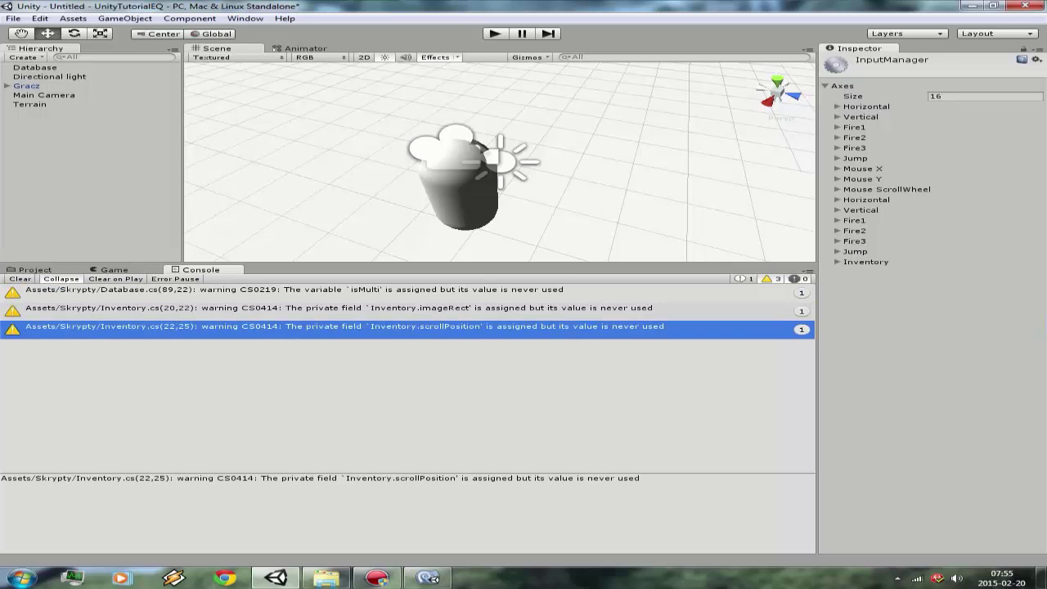
left_click(343, 289)
left_click(344, 308)
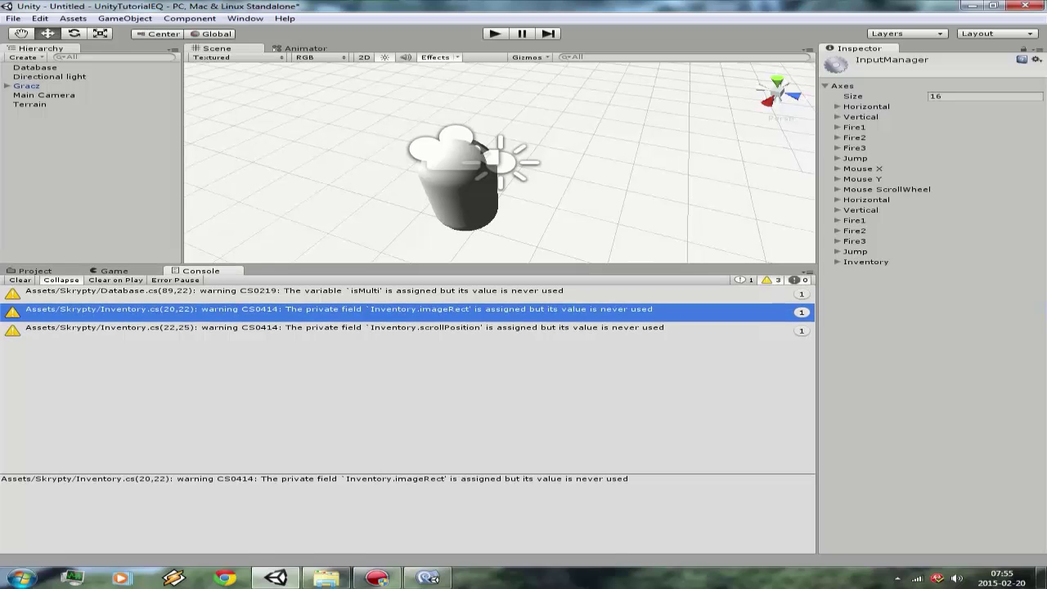
key("ctrl+5")
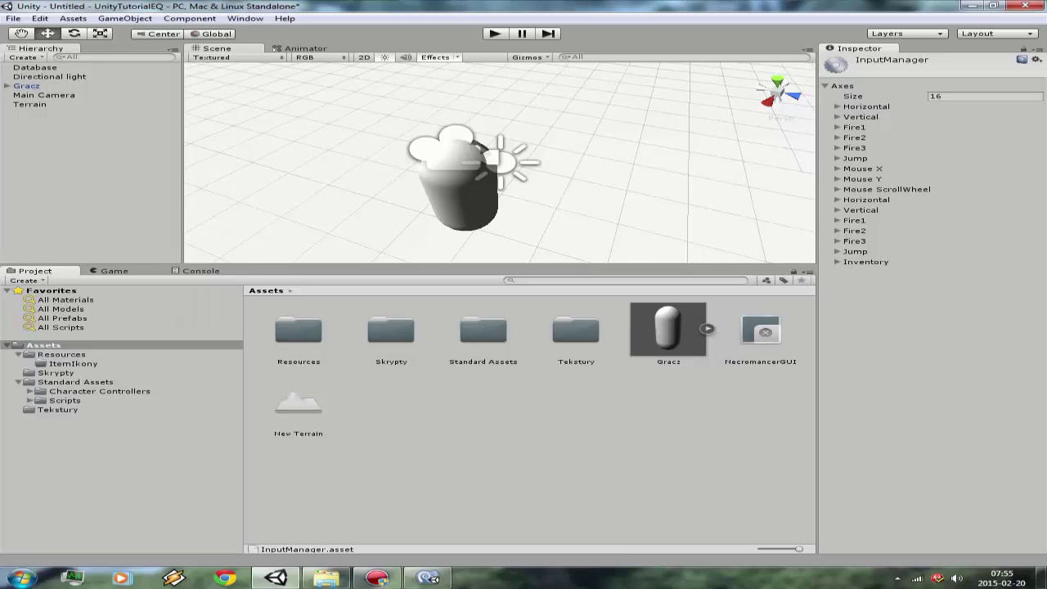
Step: Check the NecromancerGUI Box normal background in the texture picker without changing it
left_click(761, 331)
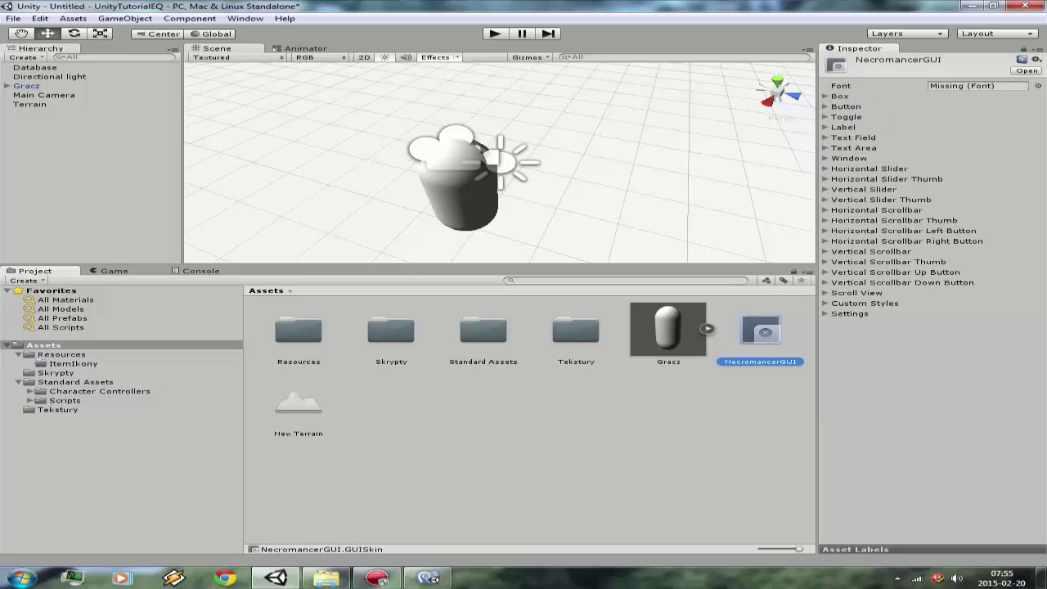
left_click(825, 96)
left_click(836, 117)
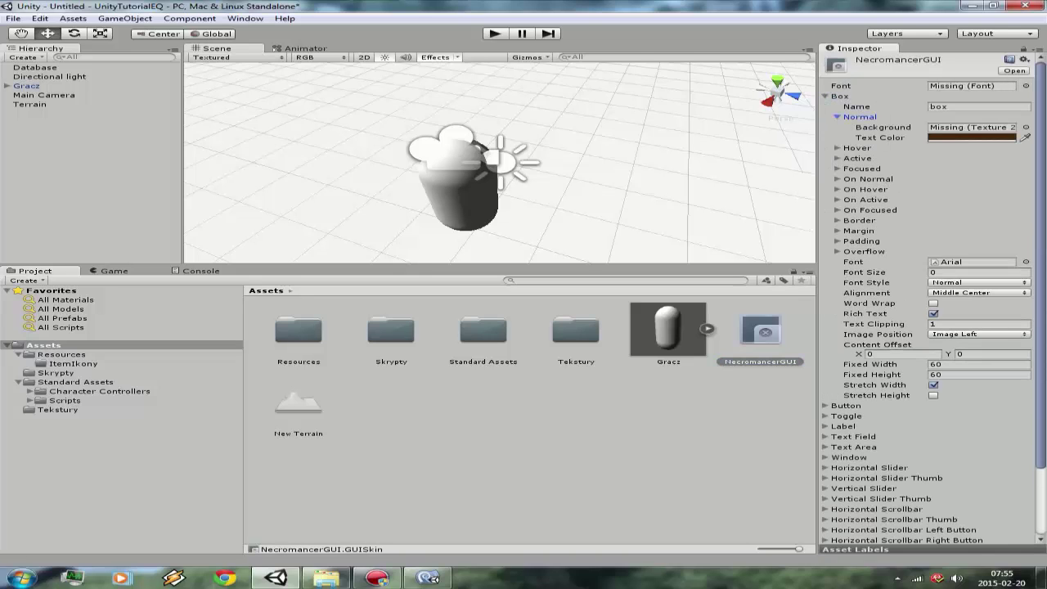
left_click(1025, 126)
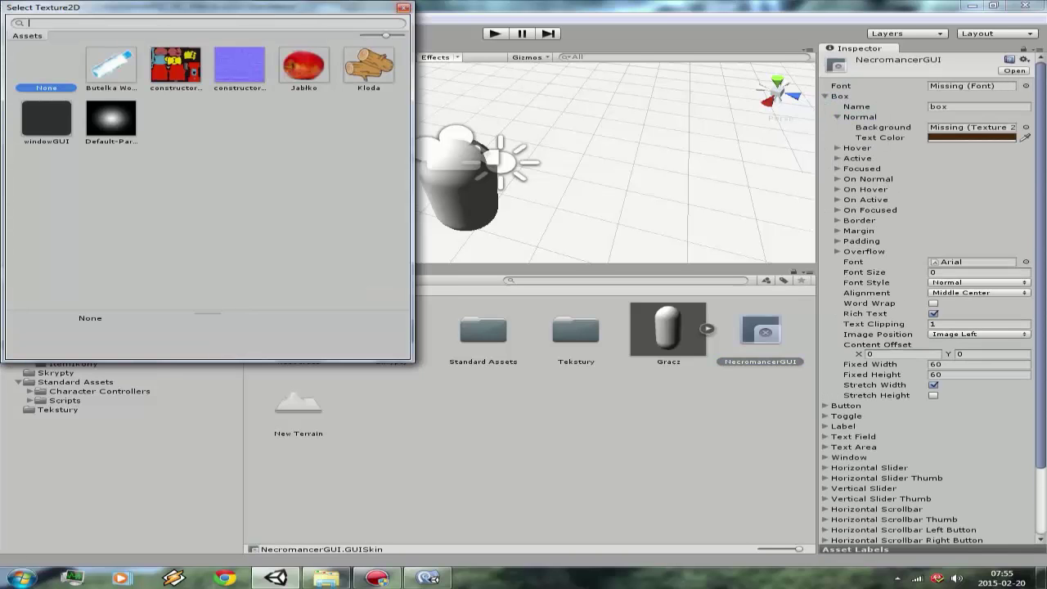
left_click(403, 8)
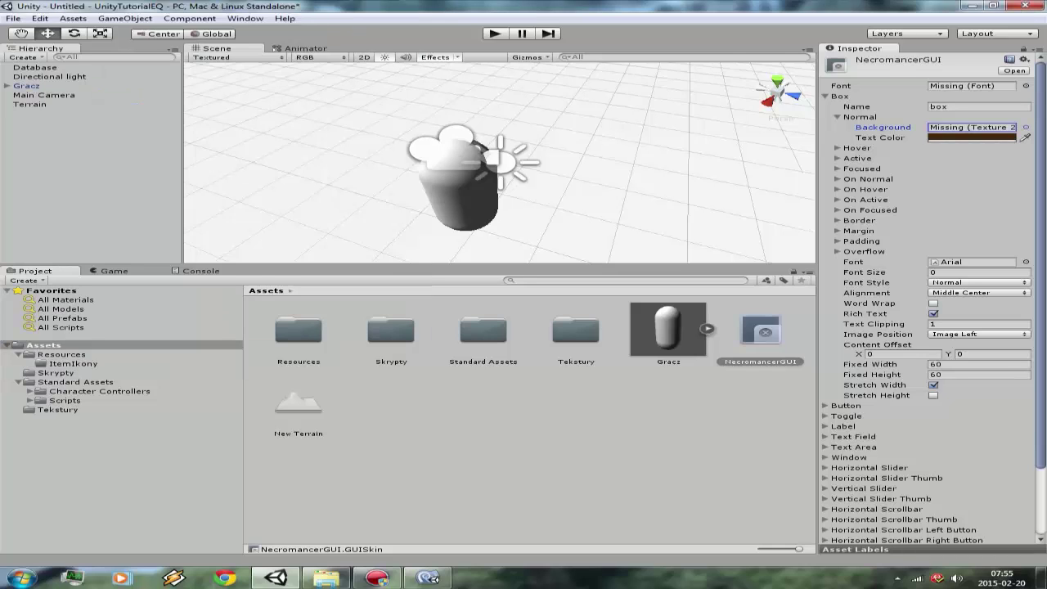
left_click(398, 404)
right_click(398, 404)
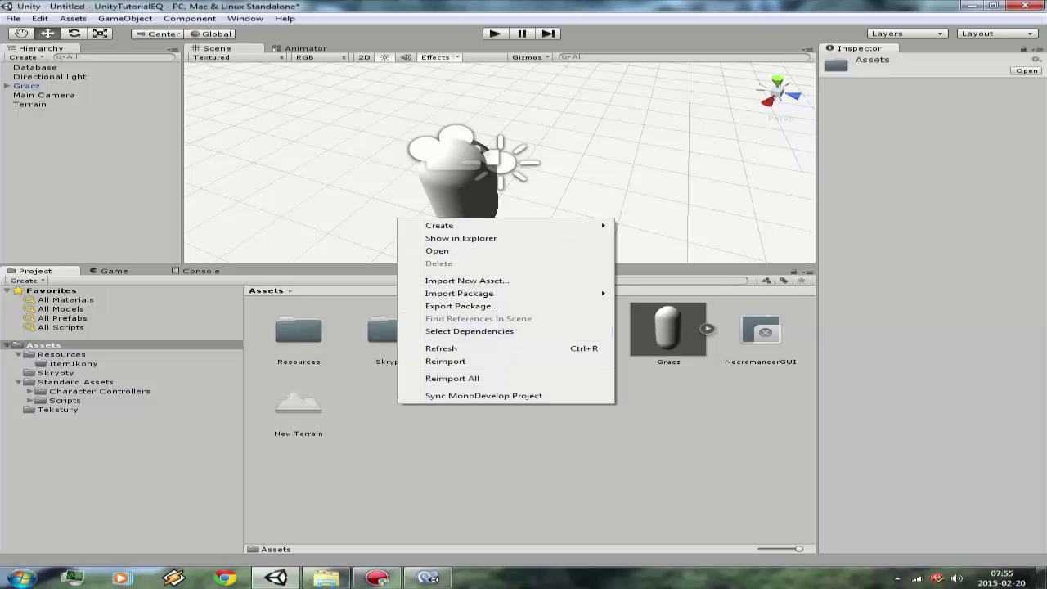
mouse_move(507, 293)
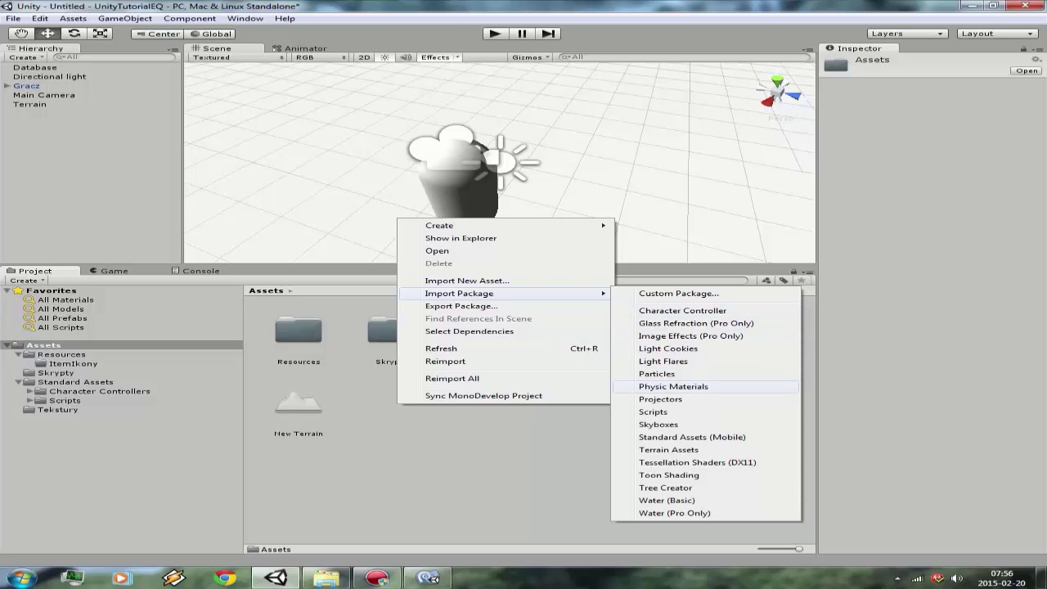
left_click(673, 386)
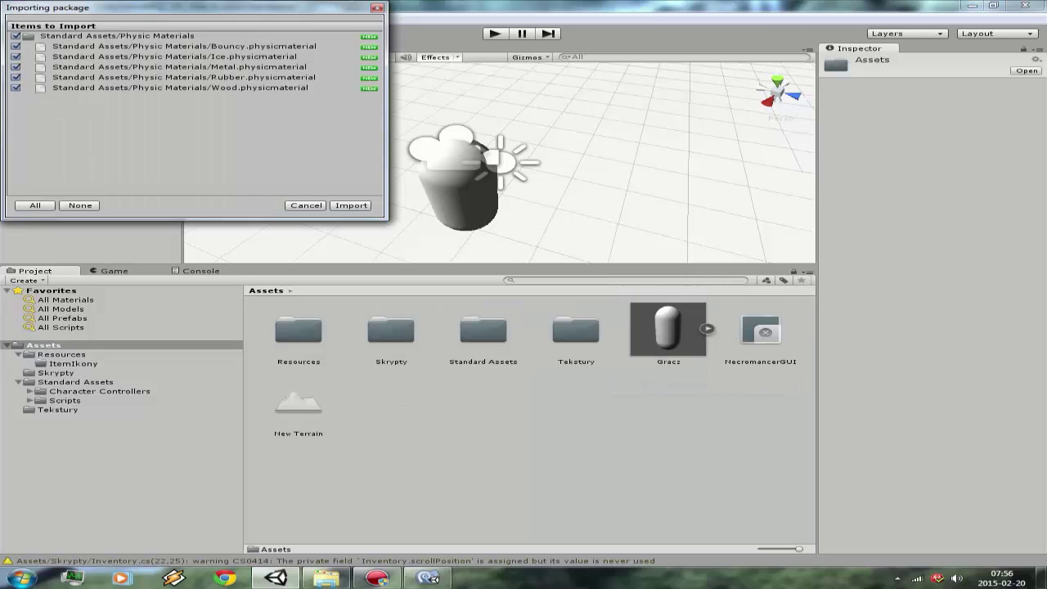
left_click(377, 8)
right_click(461, 218)
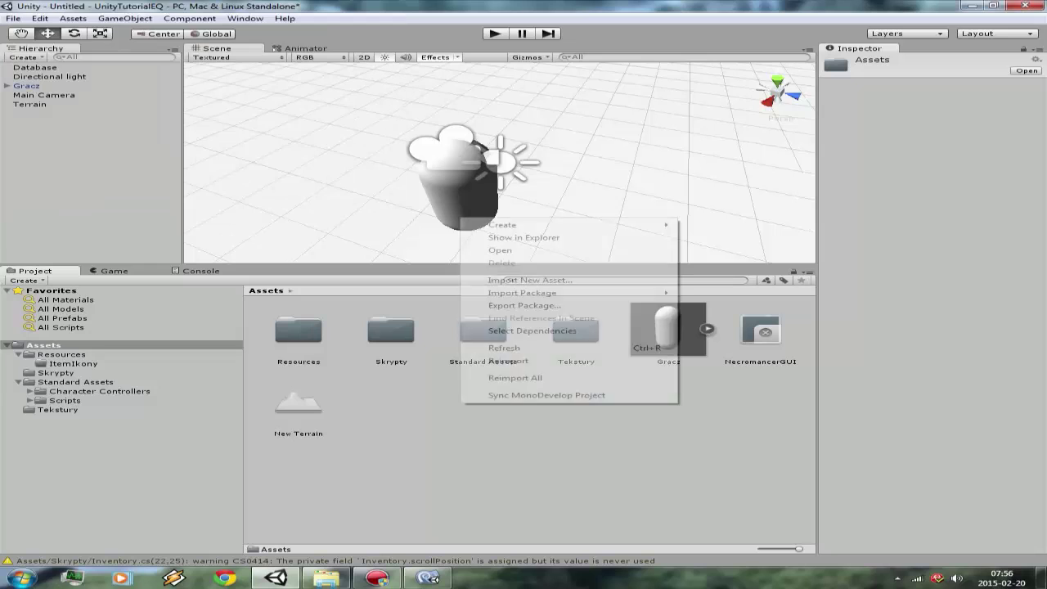
mouse_move(572, 292)
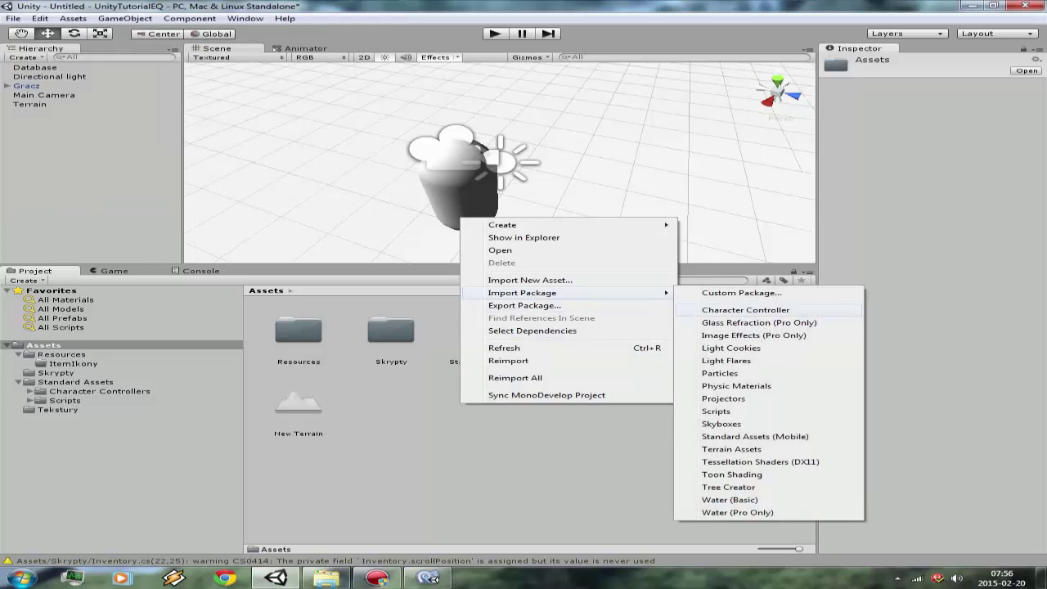
left_click(730, 348)
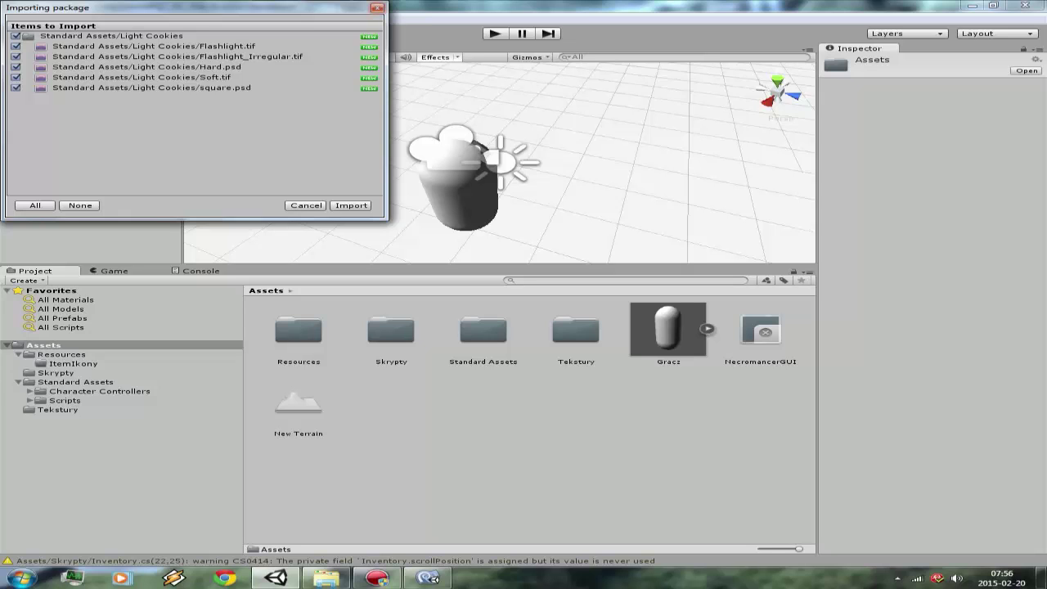
left_click(377, 8)
right_click(375, 378)
mouse_move(458, 453)
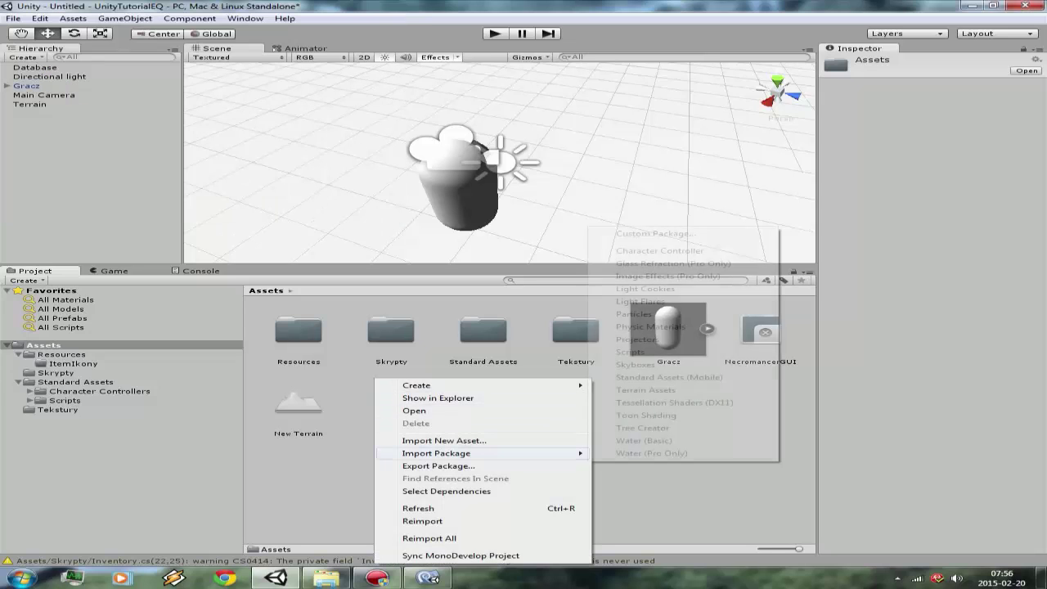
left_click(646, 415)
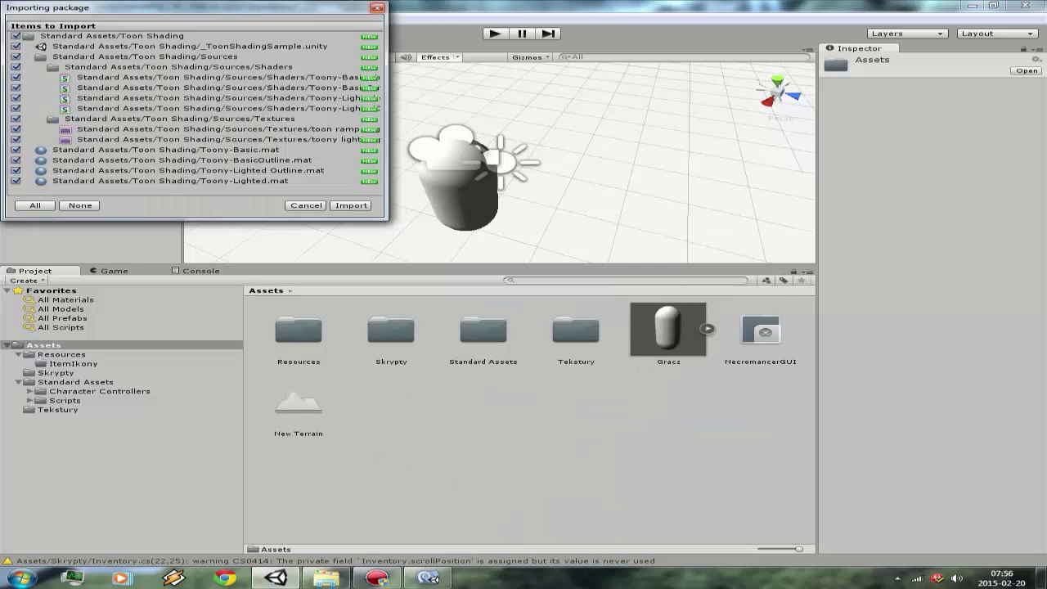
left_click(377, 8)
right_click(376, 396)
mouse_move(441, 284)
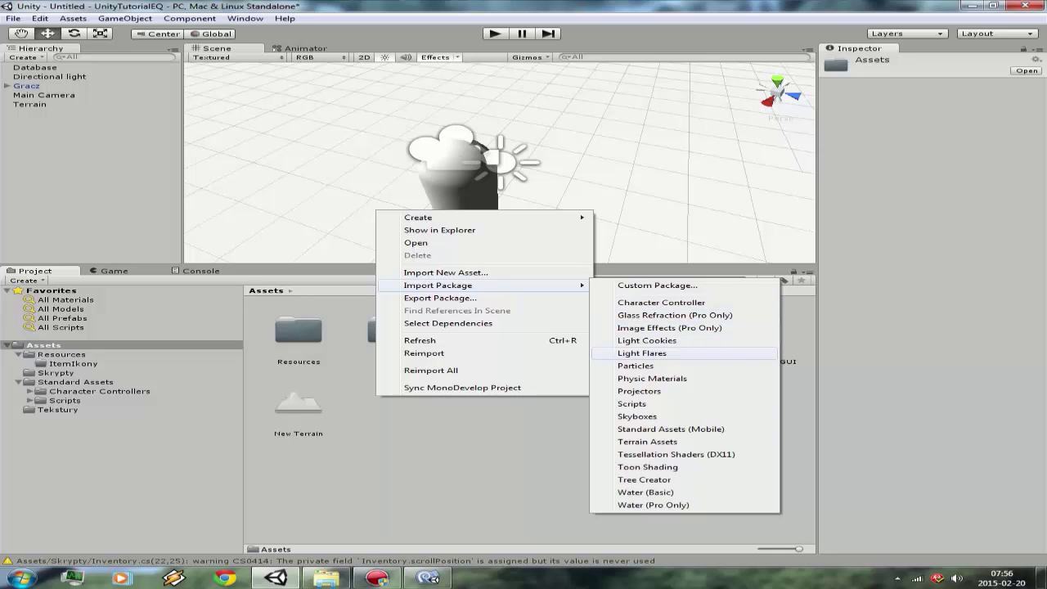
left_click(635, 366)
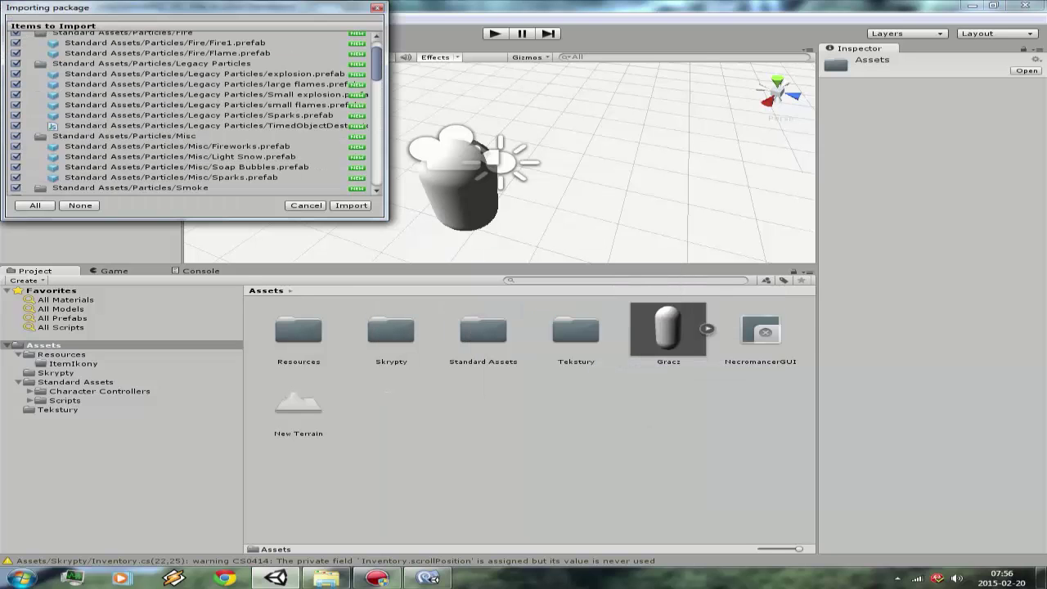
scroll(192, 111, "down", 5)
scroll(192, 110, "down", 3)
scroll(192, 111, "down", 3)
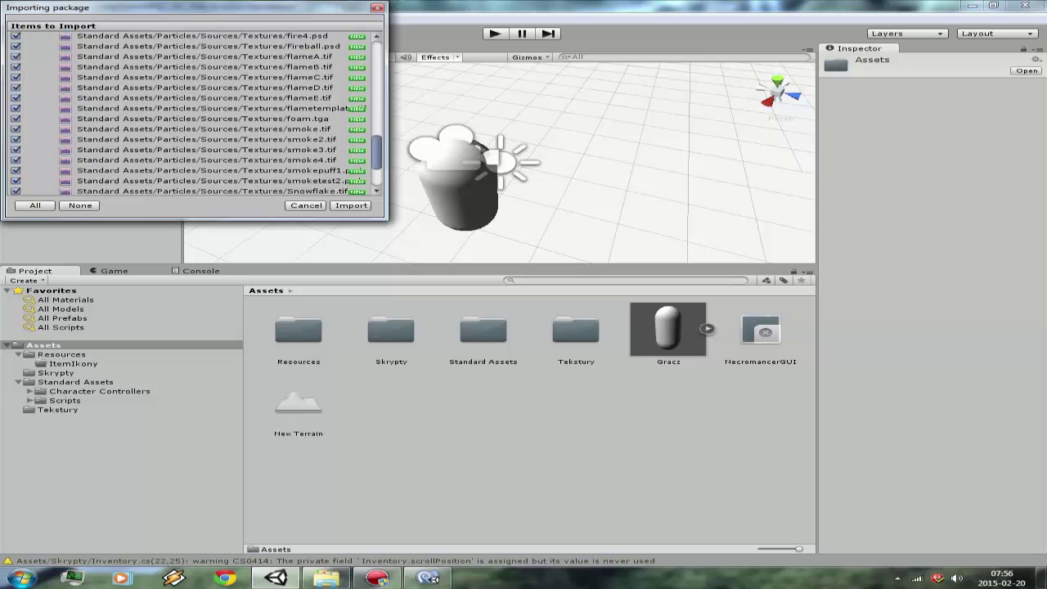
scroll(192, 110, "down", 3)
scroll(193, 111, "up", 5)
scroll(192, 110, "down", 2)
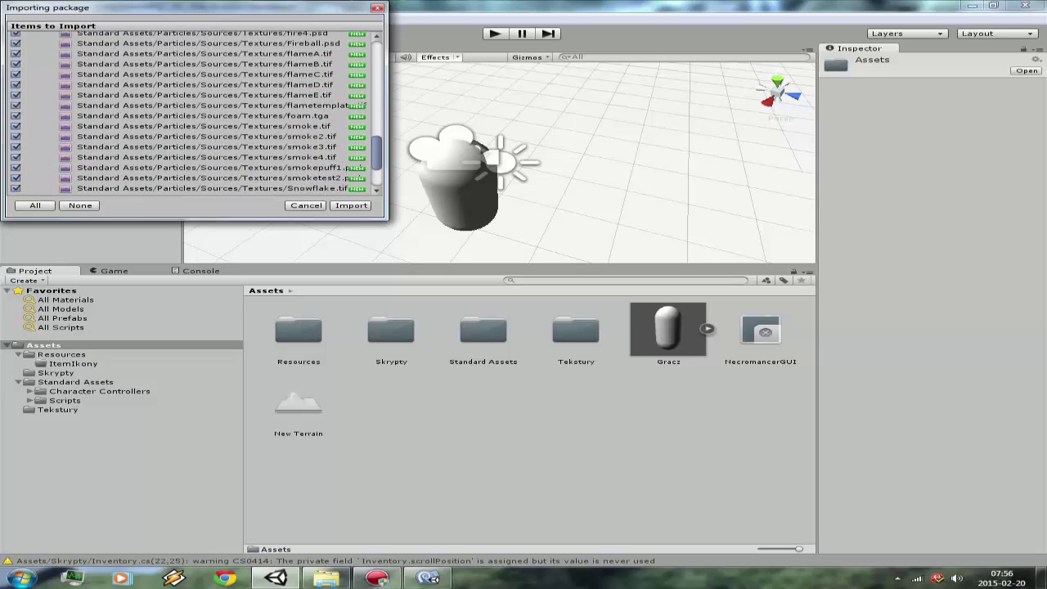
scroll(192, 111, "down", 2)
scroll(193, 110, "down", 1)
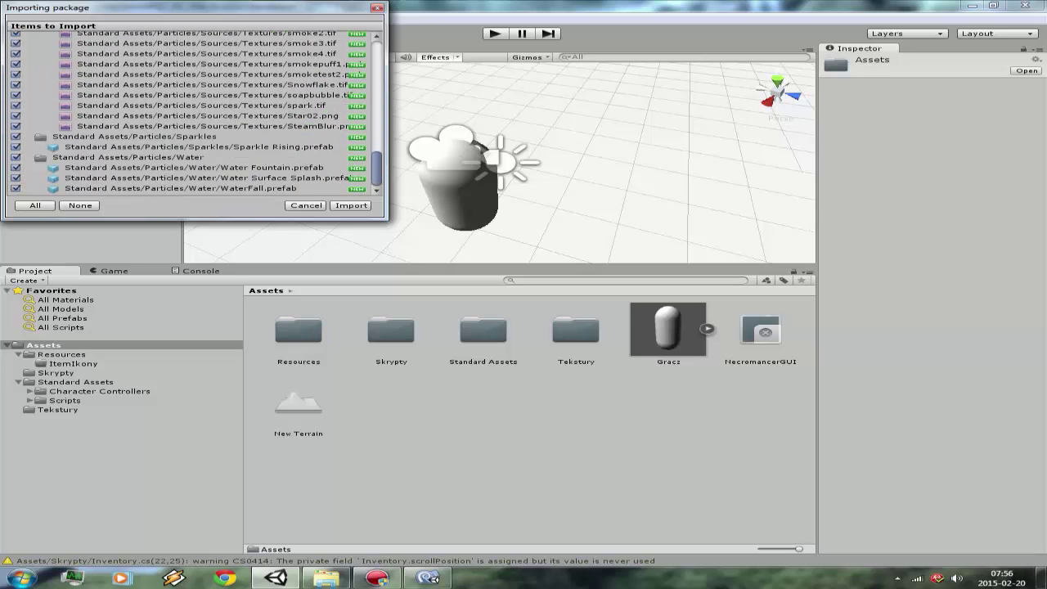
right_click(413, 368)
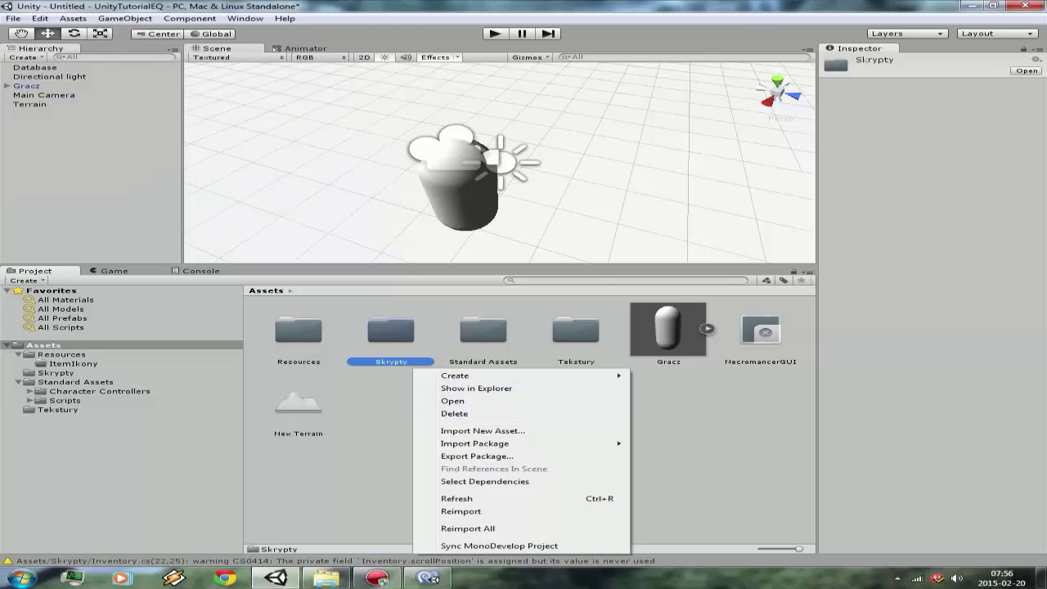
right_click(387, 404)
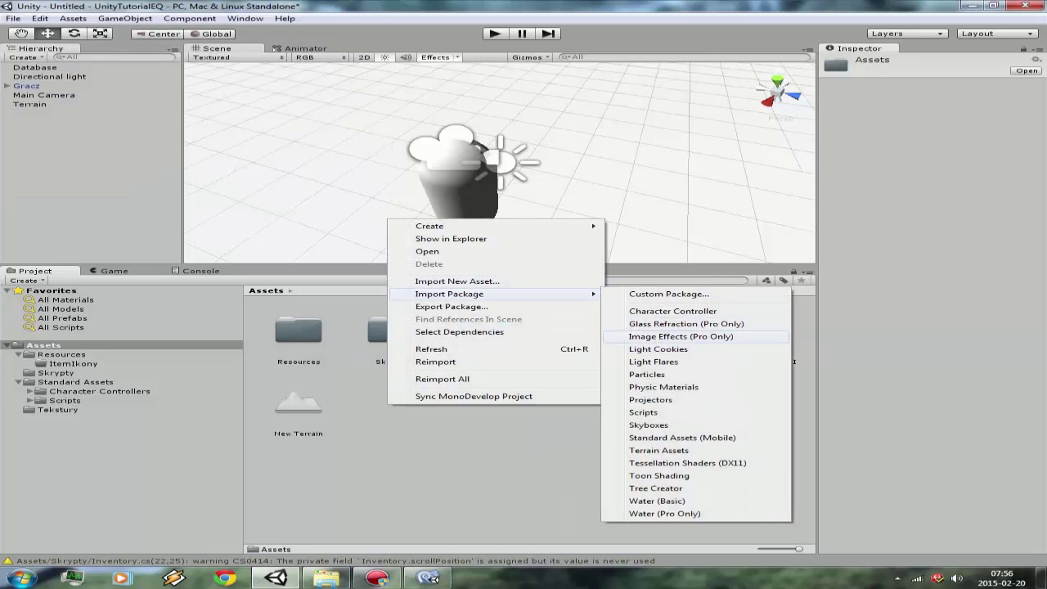
left_click(650, 399)
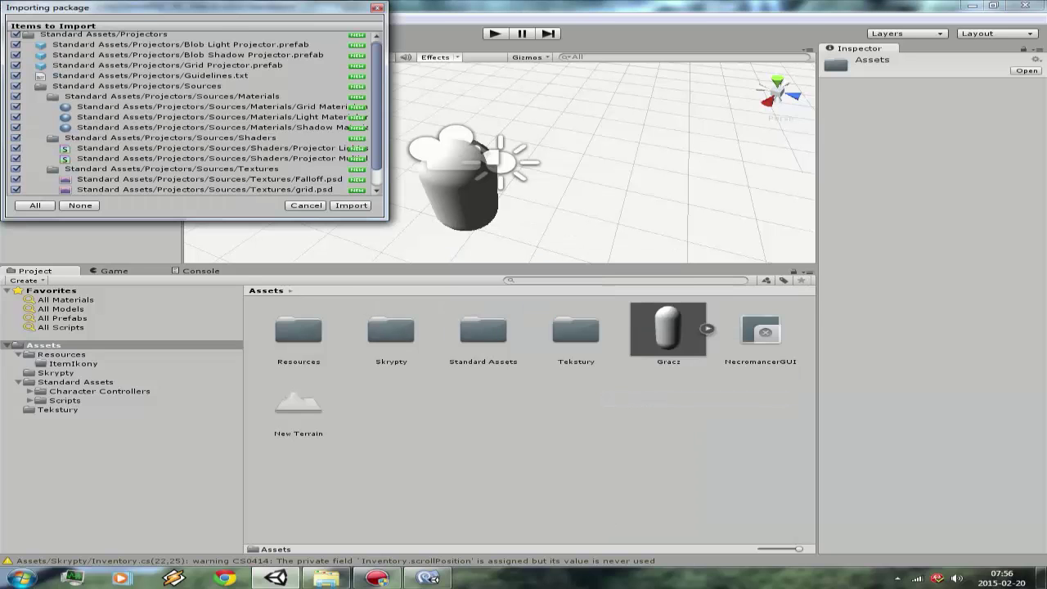
scroll(196, 114, "down", 2)
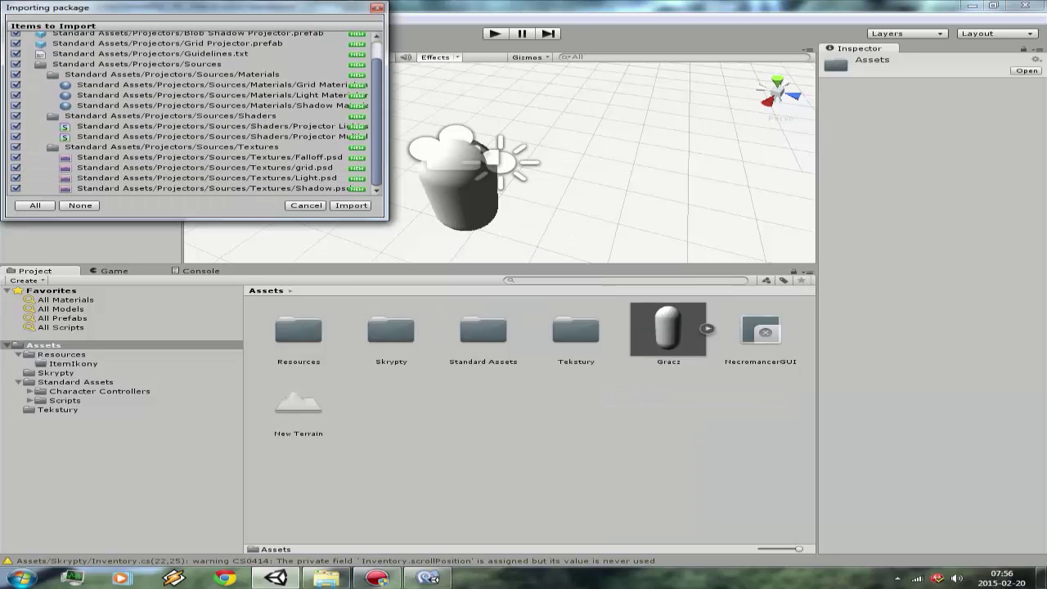
left_click(351, 205)
right_click(552, 242)
mouse_move(646, 315)
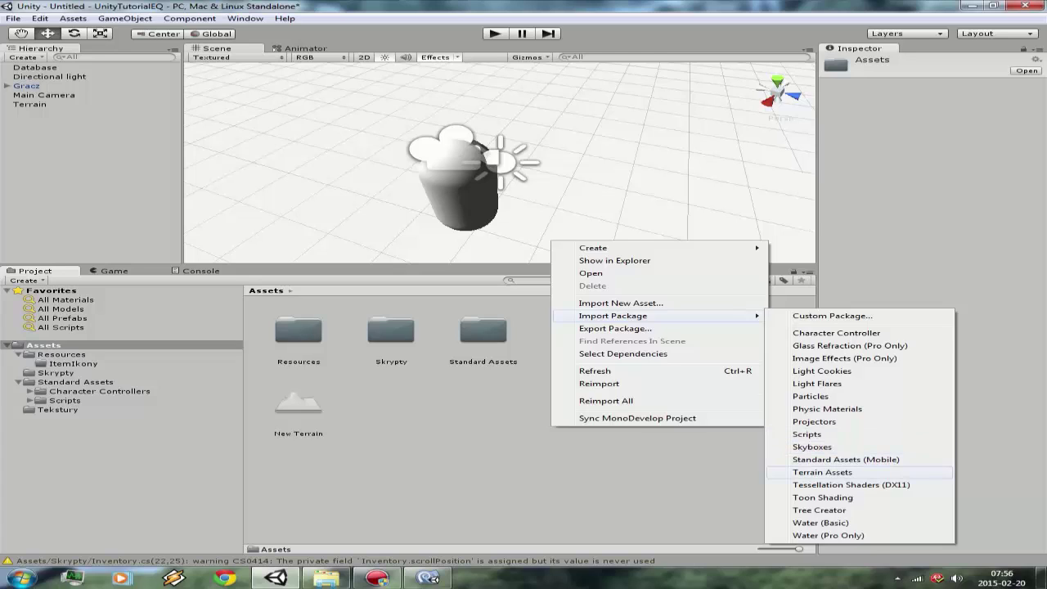
left_click(851, 484)
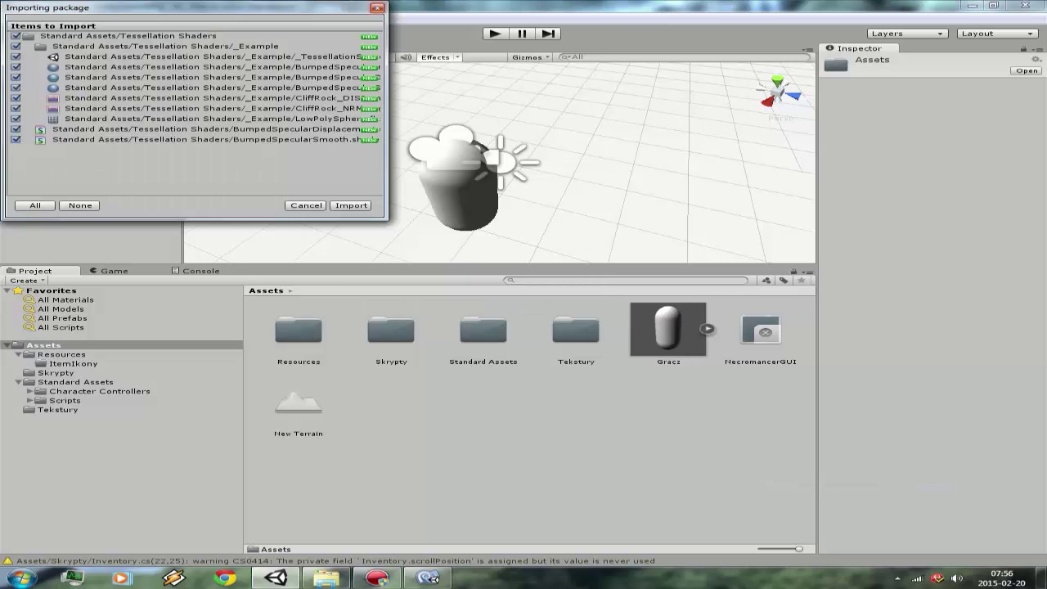
left_click(377, 8)
Step: Set NecromancerGUI's Box normal background to Default-Particle and play-test the inventory slots
left_click(761, 331)
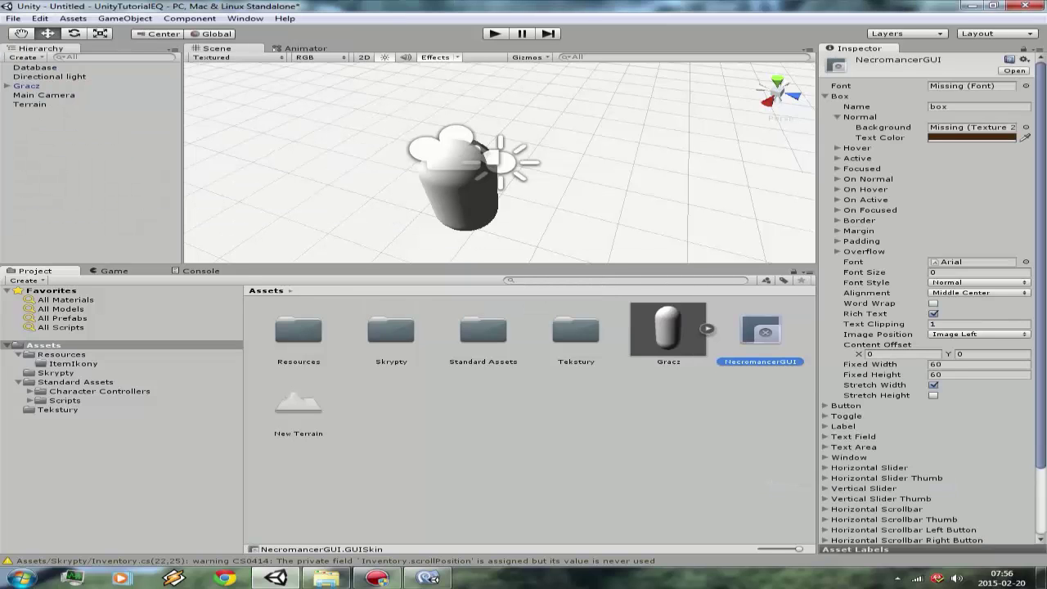
left_click(1026, 127)
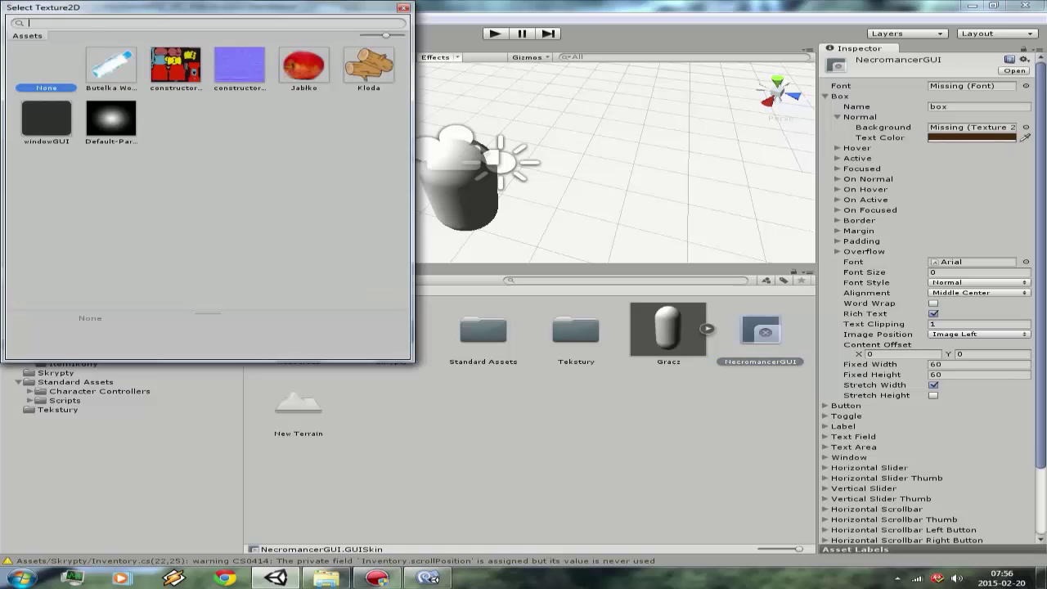
left_click(46, 122)
double_click(111, 118)
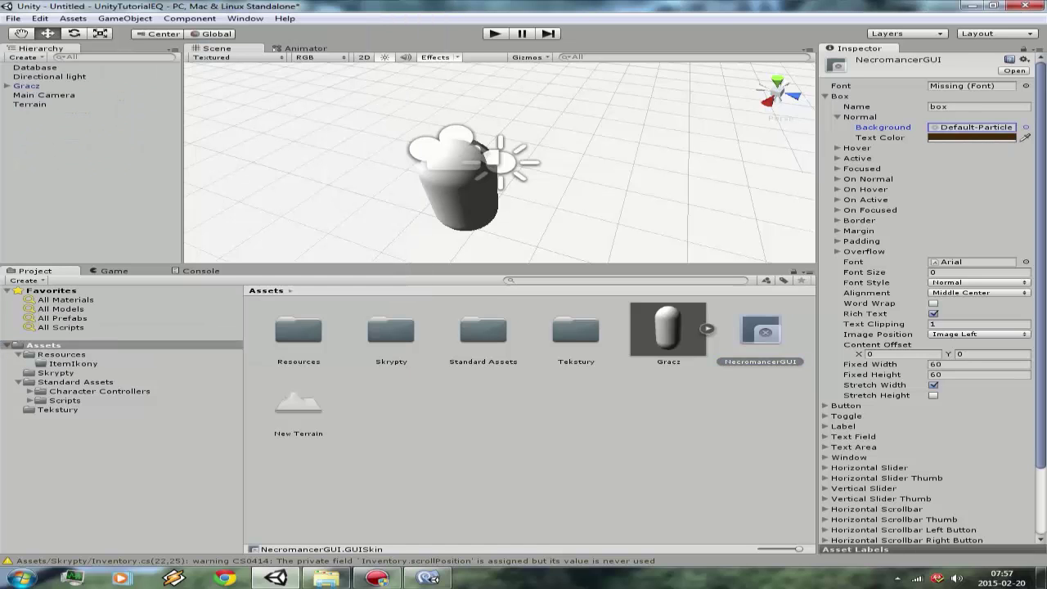
key("ctrl+p")
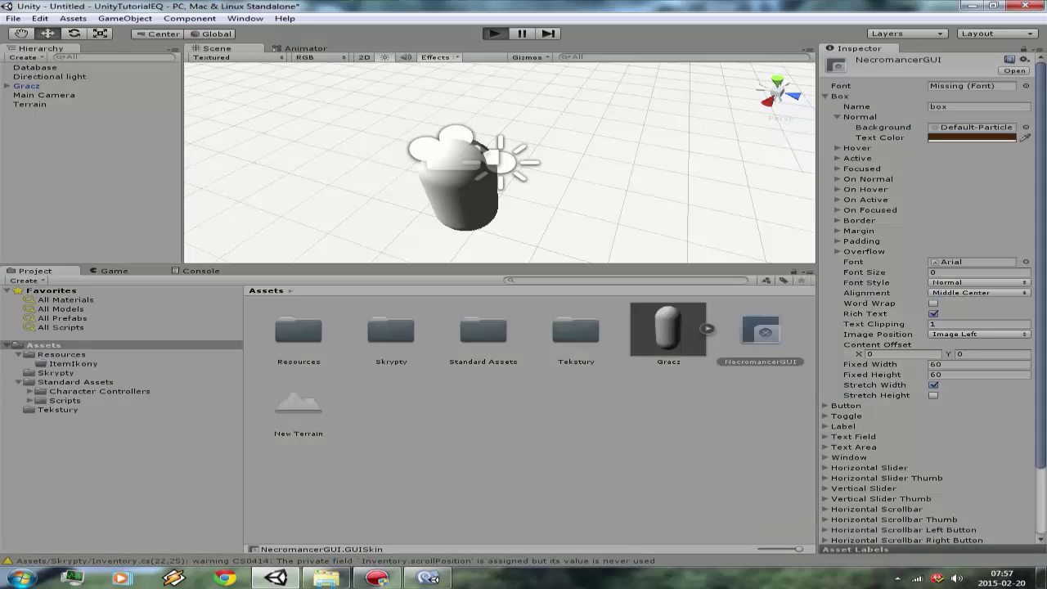
key("ctrl+p")
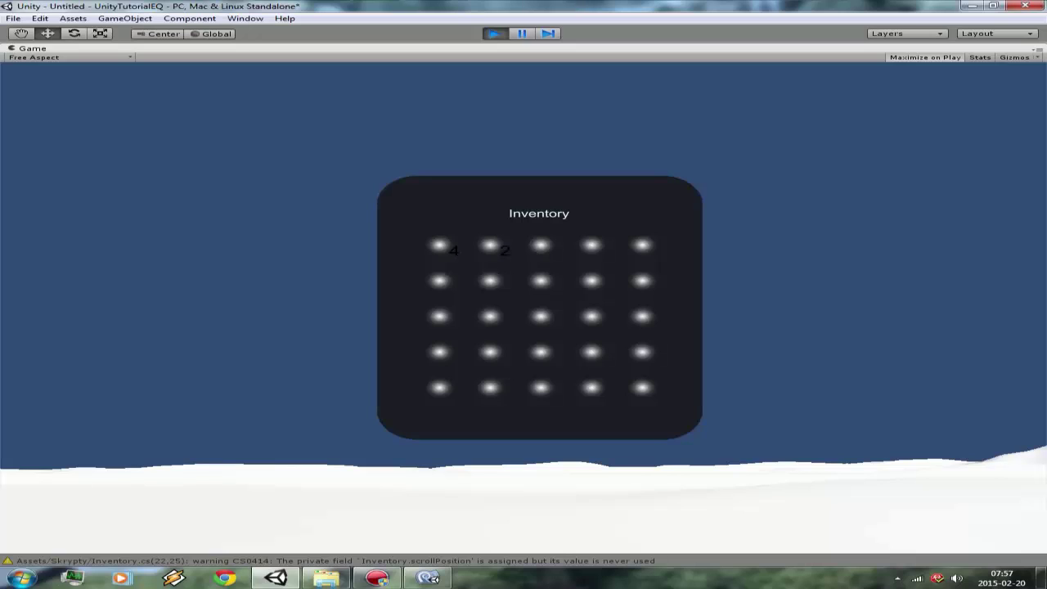
key("ctrl+p")
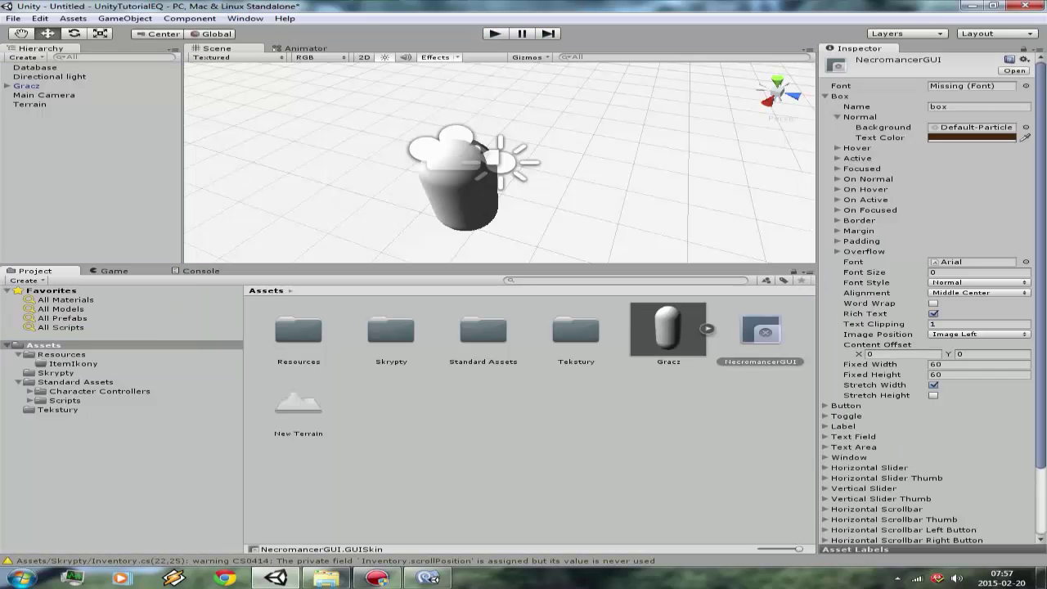
Step: Move the Kloda, Jablko and Butelka Wody textures from Tekstury into Resources/ItemIkony
left_click(56, 372)
left_click(61, 354)
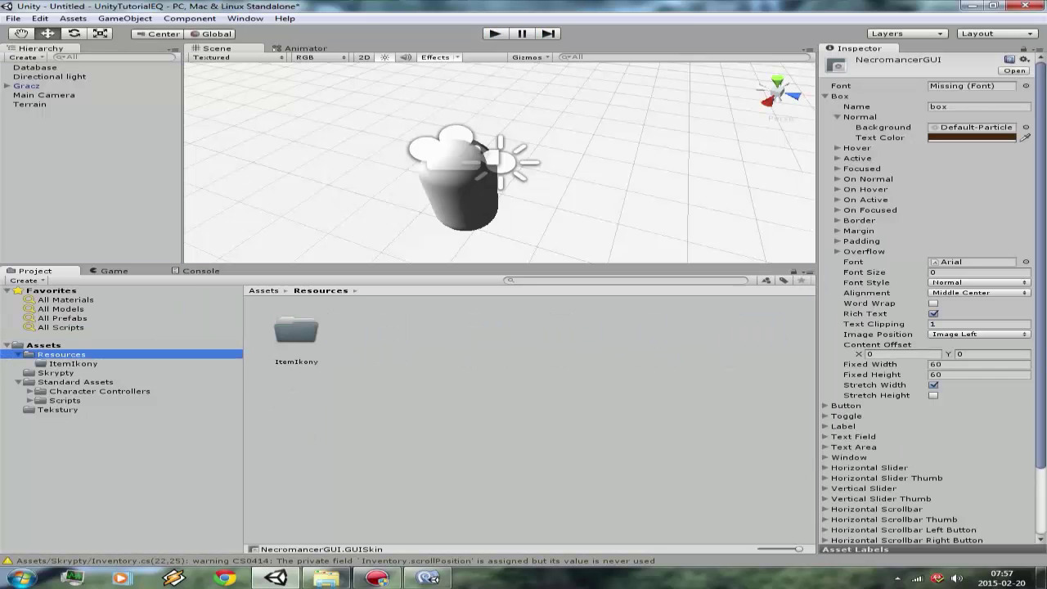
double_click(296, 331)
left_click(58, 409)
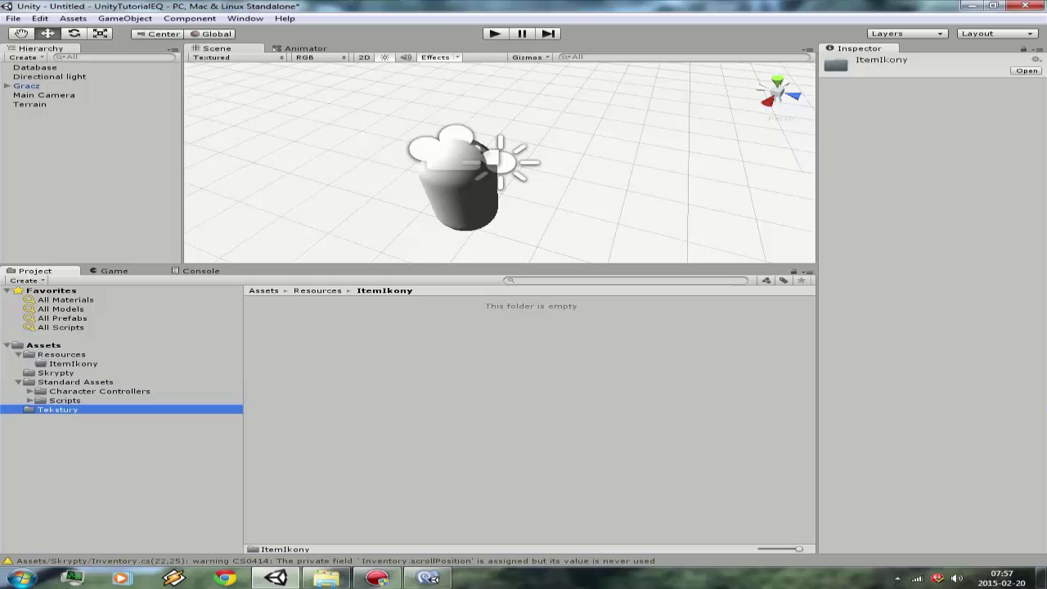
left_click(473, 331)
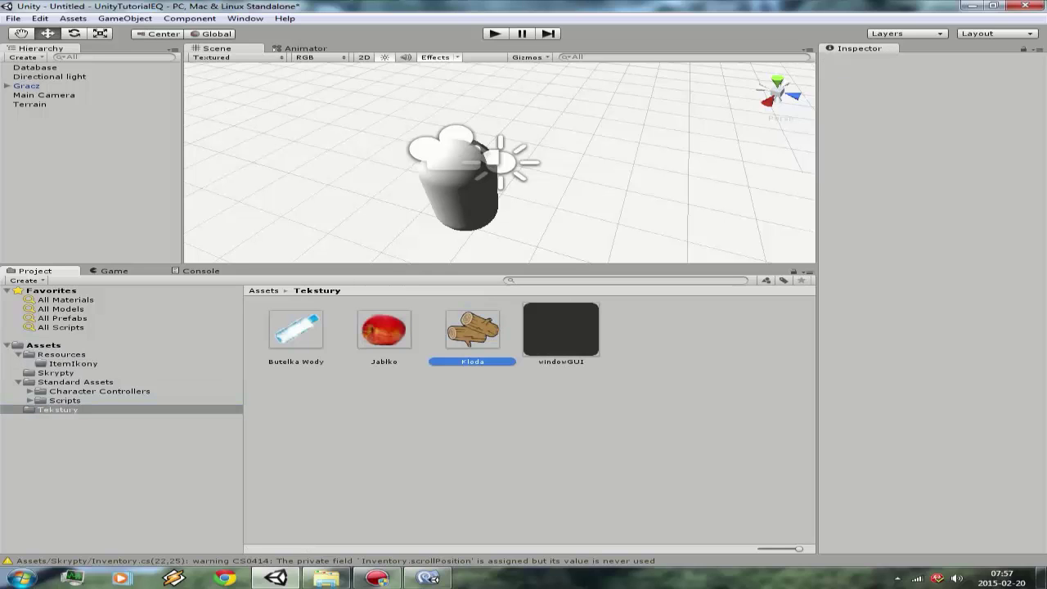
left_click(385, 331, "ctrl")
left_click(296, 331, "ctrl")
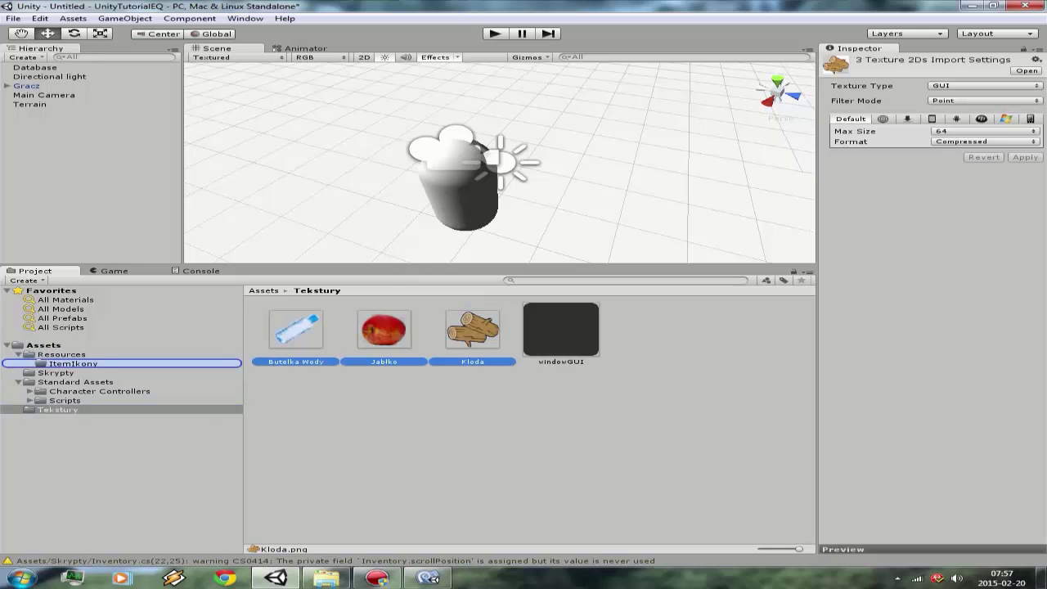
left_click_drag(296, 331, 73, 363)
left_click(73, 363)
Step: Play-test the inventory, dragging the apple icon to another slot
key("ctrl+p")
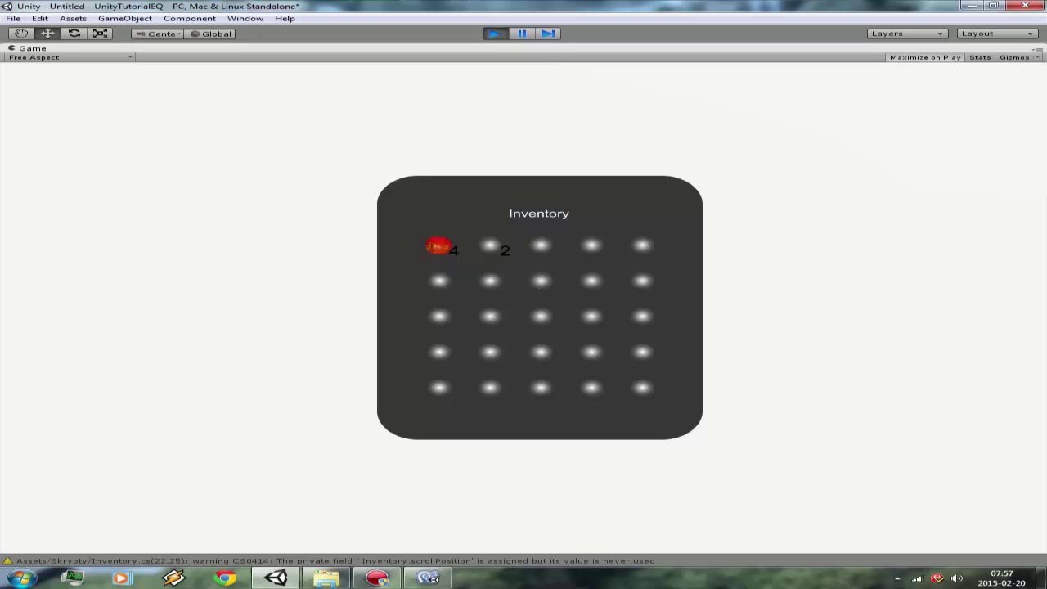
left_click_drag(438, 245, 472, 267)
key("ctrl+p")
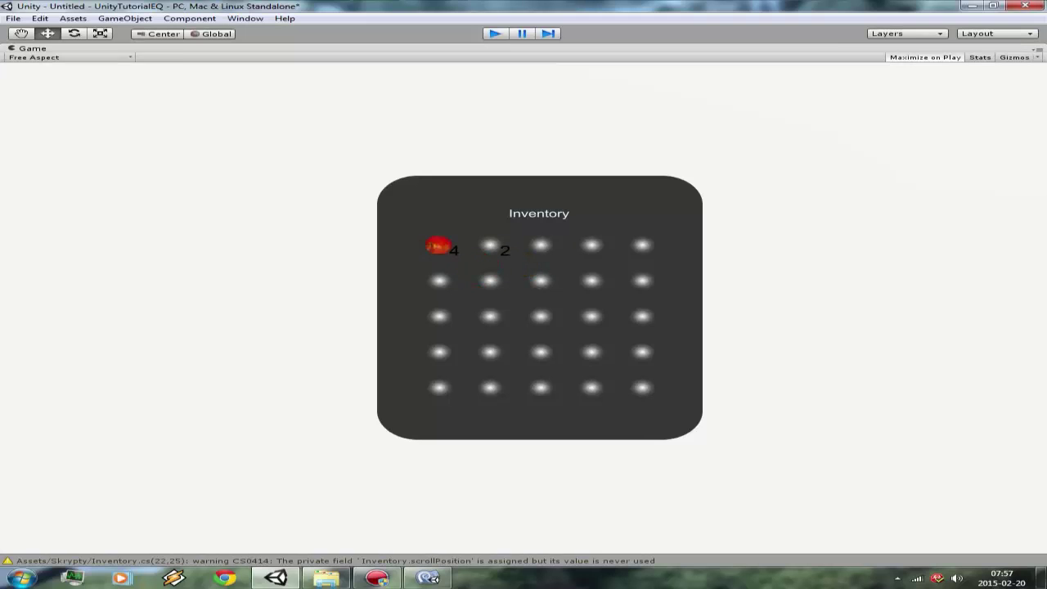
left_click(427, 578)
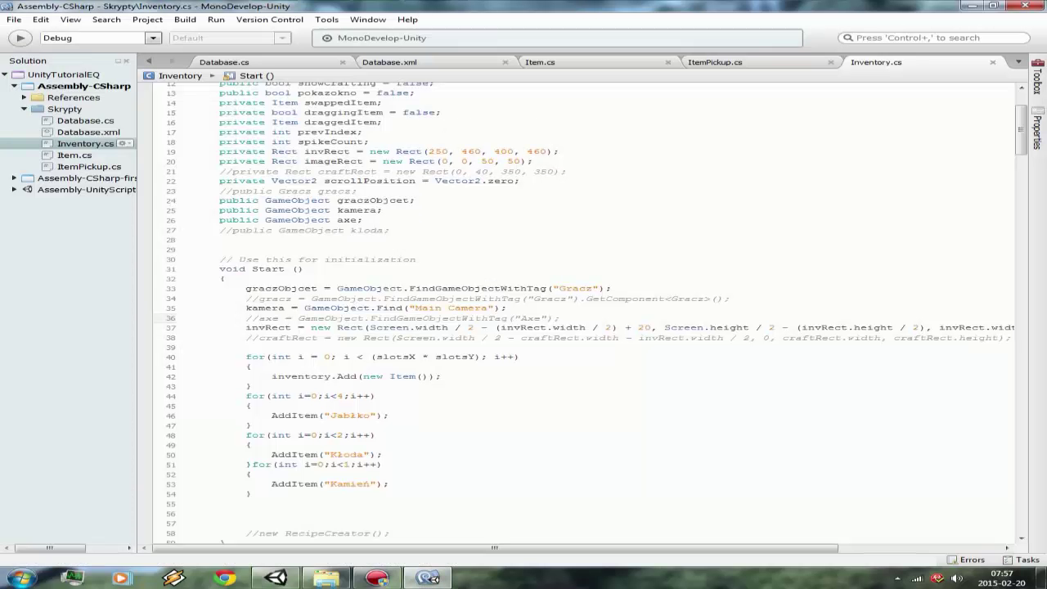
Step: Review the AddItem lines 50–53 in Inventory.cs's Start code
double_click(344, 454)
left_click(382, 455)
scroll(382, 454, "down", 2)
left_click(390, 434)
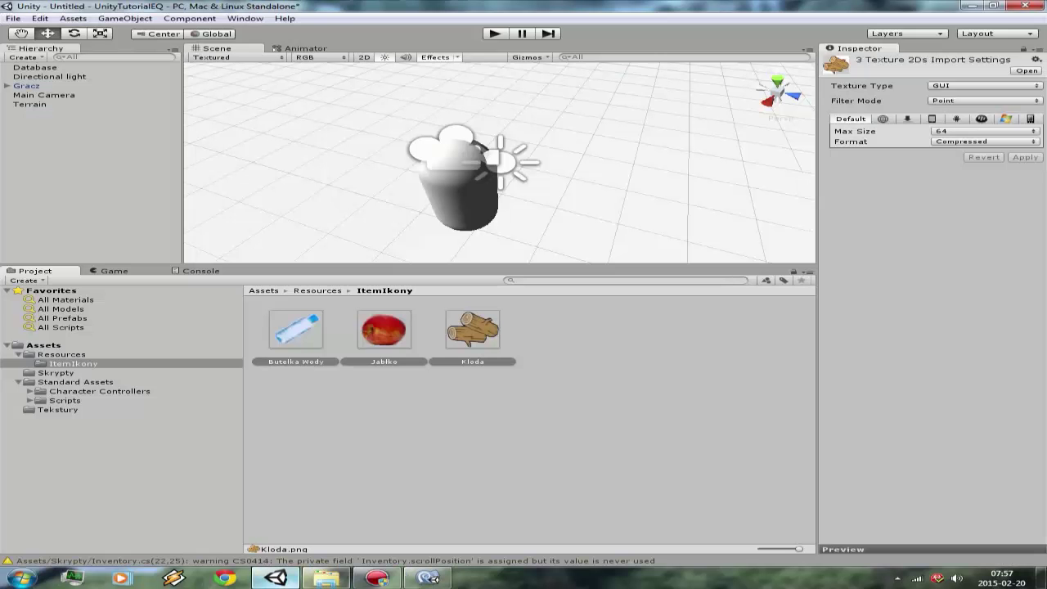
Step: Rename the Kloda texture in Unity to Kłoda
left_click(276, 578)
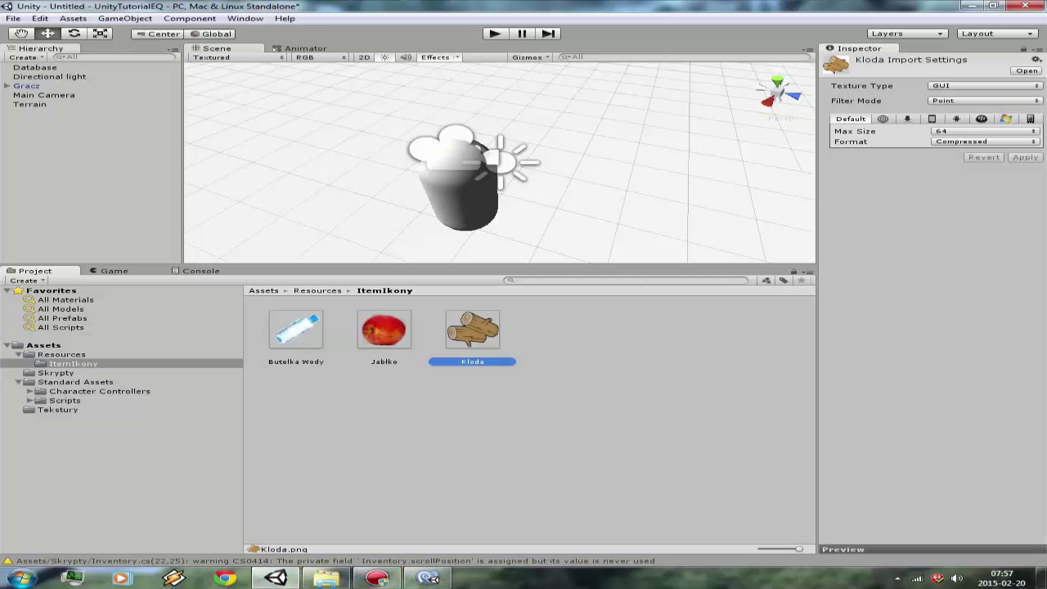
key("F2")
left_click(467, 362)
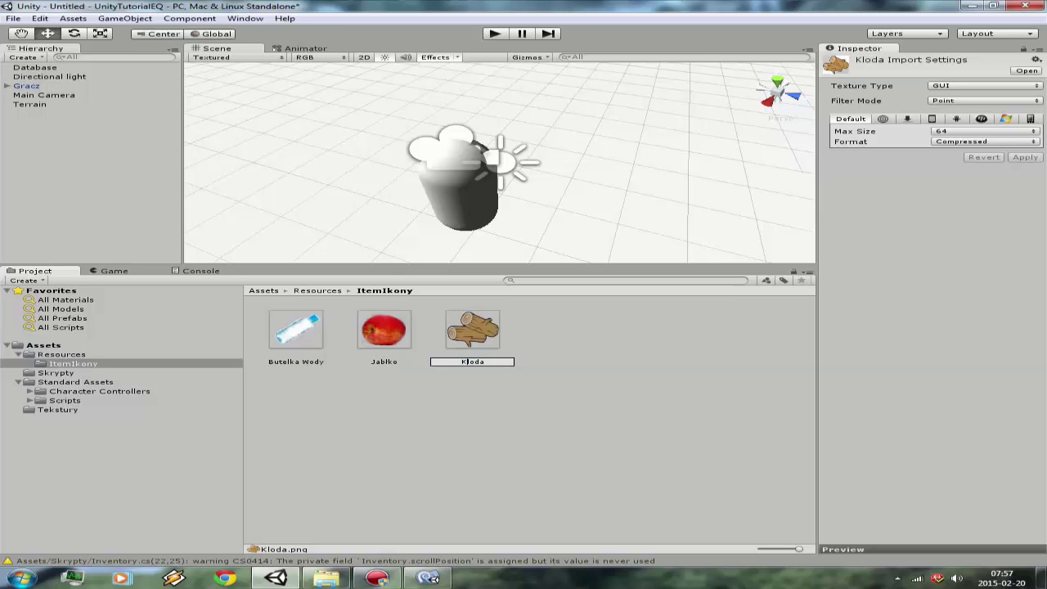
key("Delete")
type("ł")
key("Return")
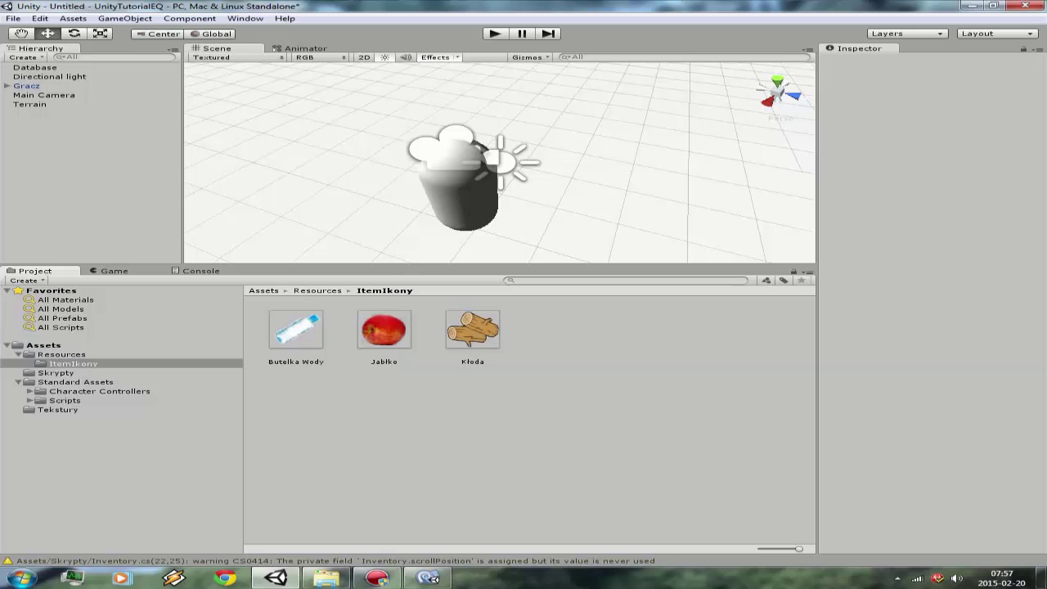
Step: Replace Kamień with 'Butelka Wody' copied from Database.xml in the third AddItem call, and save
left_click(425, 578)
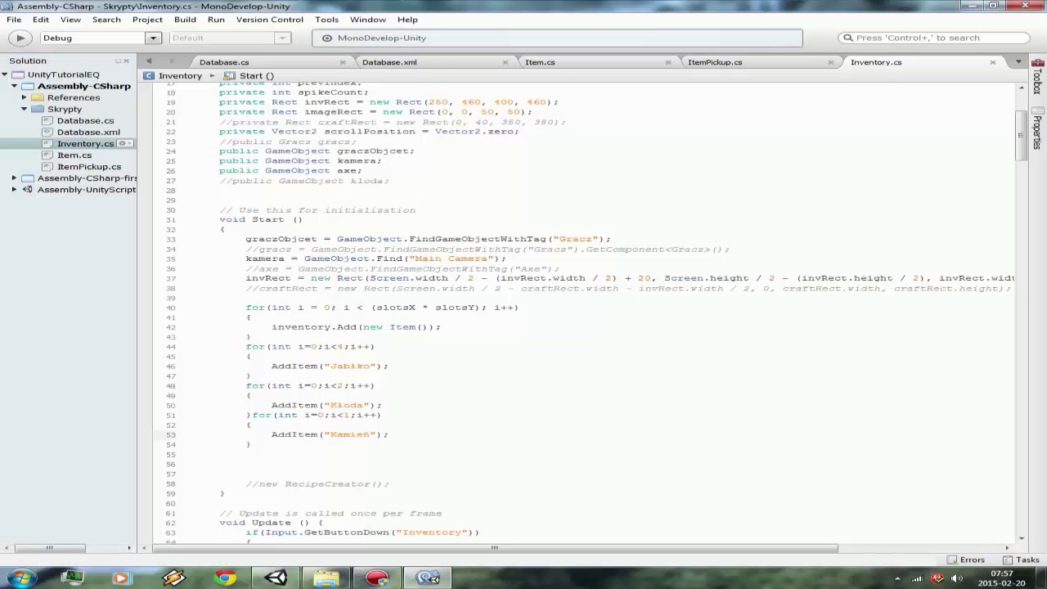
double_click(349, 434)
left_click(390, 62)
scroll(573, 327, "down", 4)
scroll(573, 327, "down", 3)
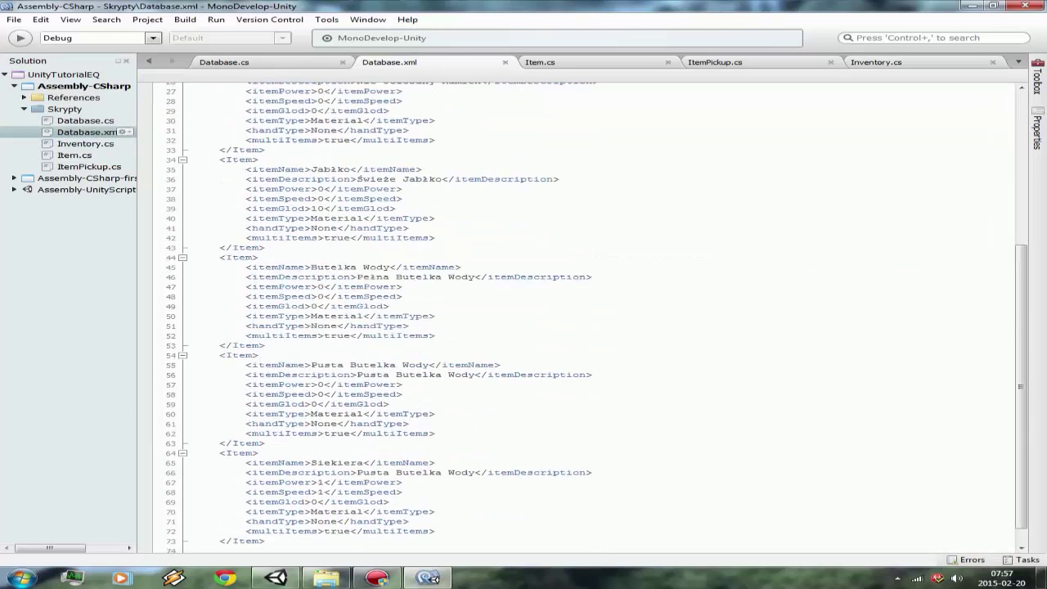
left_click_drag(311, 266, 389, 266)
key("ctrl+c")
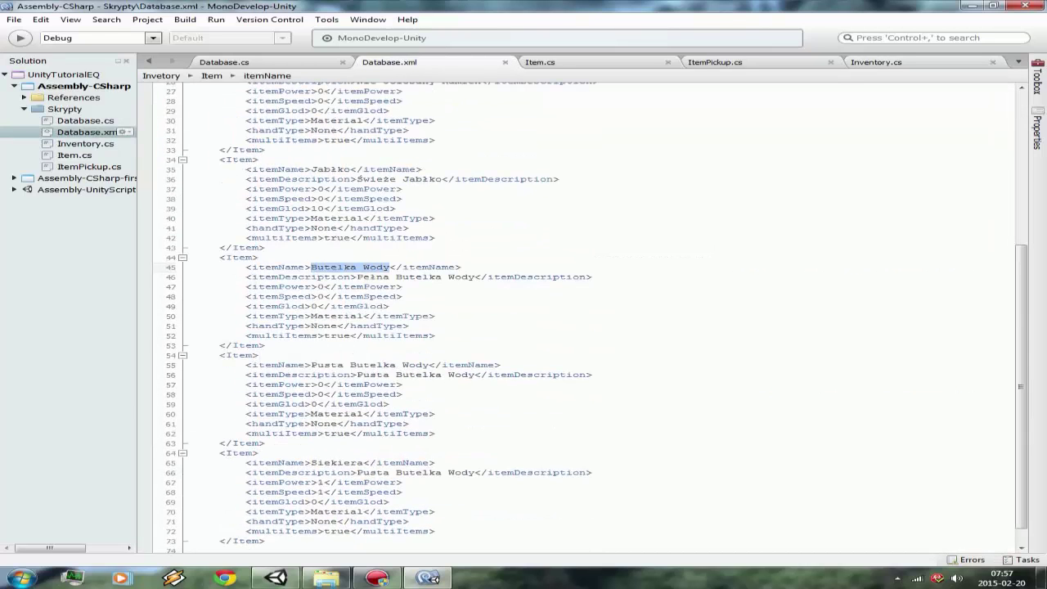
left_click(224, 61)
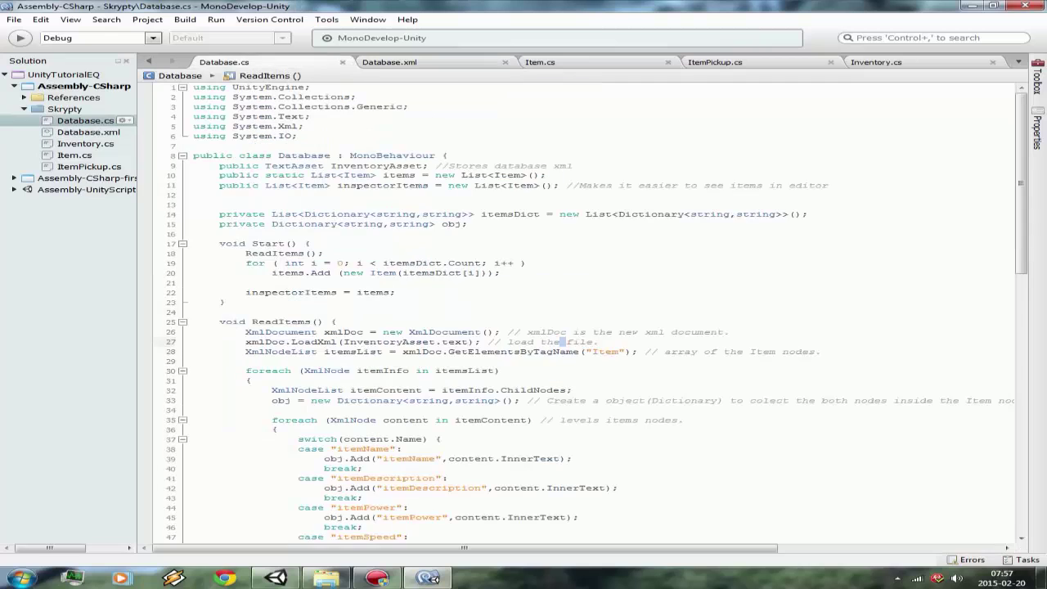
left_click(875, 61)
left_click_drag(330, 434, 370, 434)
key("ctrl+v")
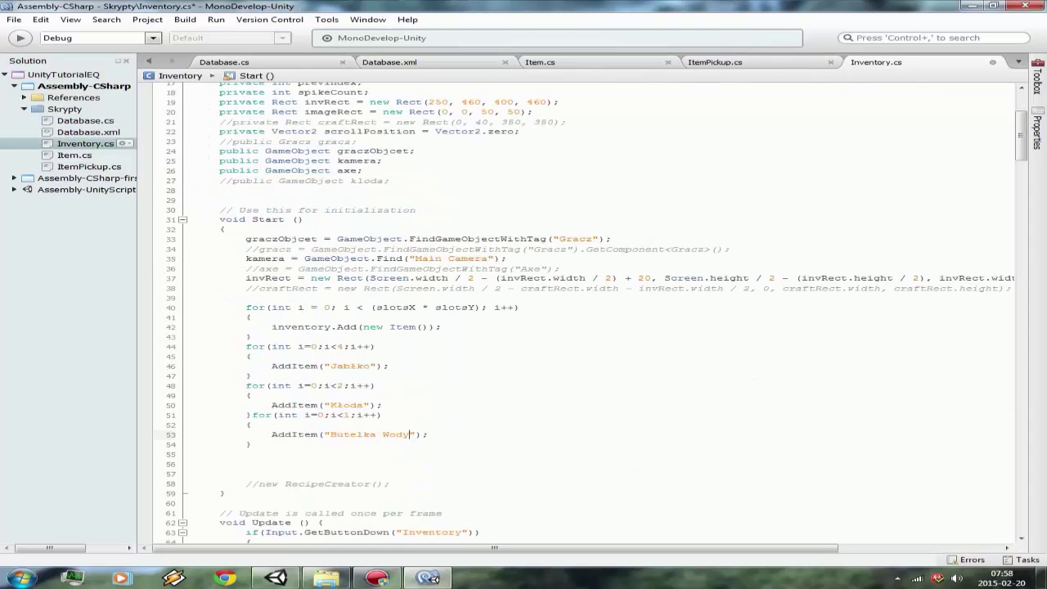
key("ctrl+s")
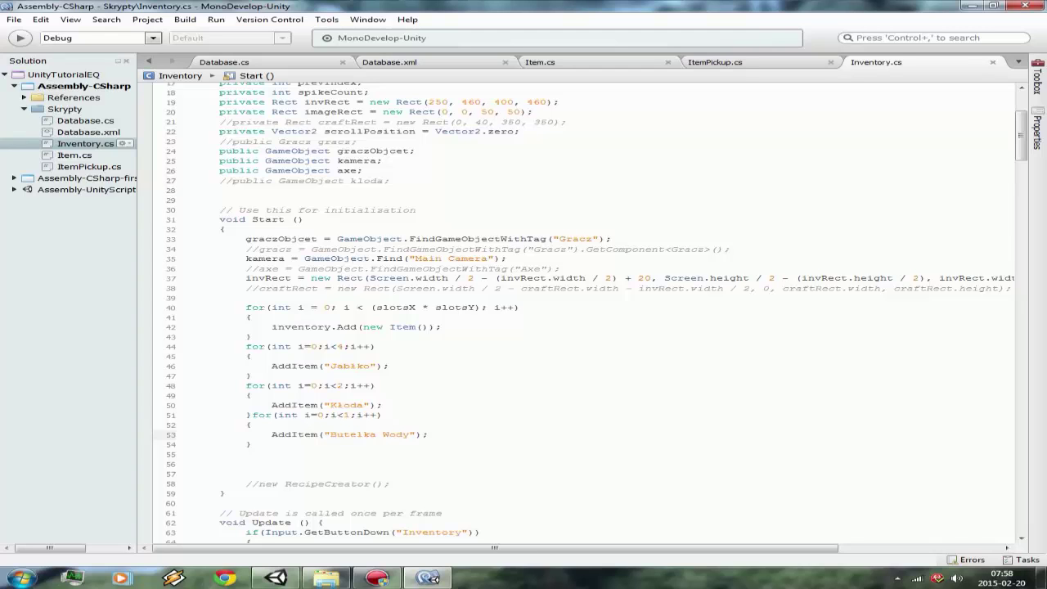
left_click(275, 578)
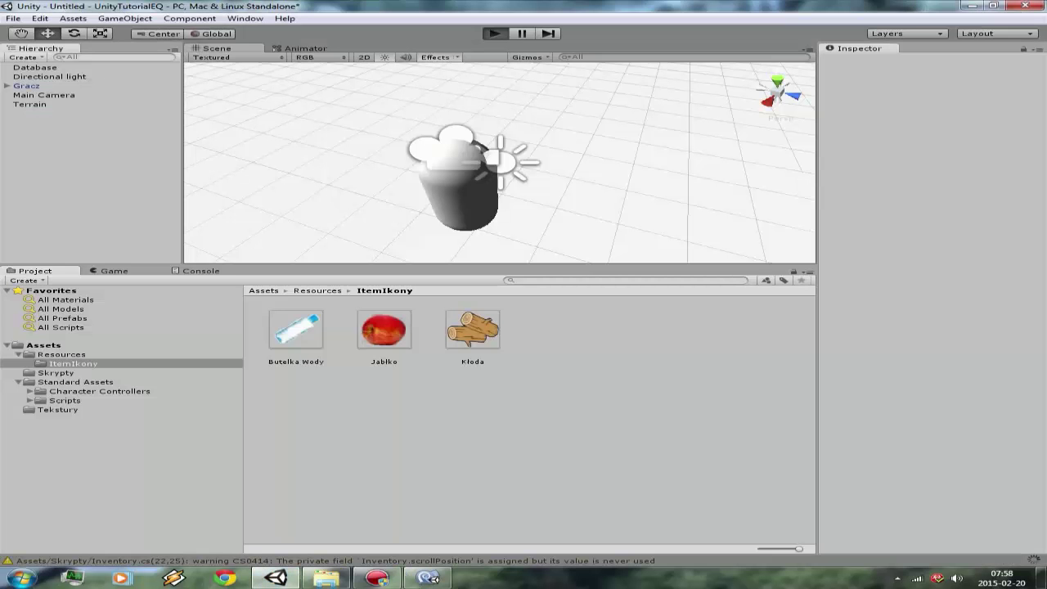
Step: Play-test the inventory, dragging the apple, log and water bottle between slots and out
key("ctrl+p")
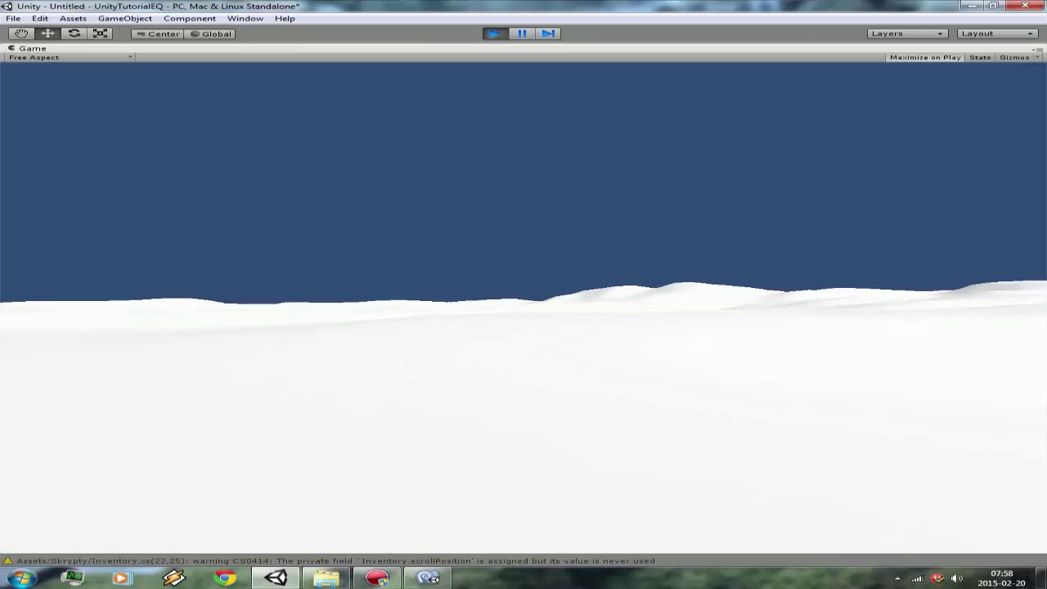
key("i")
mouse_move(489, 245)
left_mouse_down()
mouse_move(503, 250)
mouse_move(490, 245)
left_mouse_up()
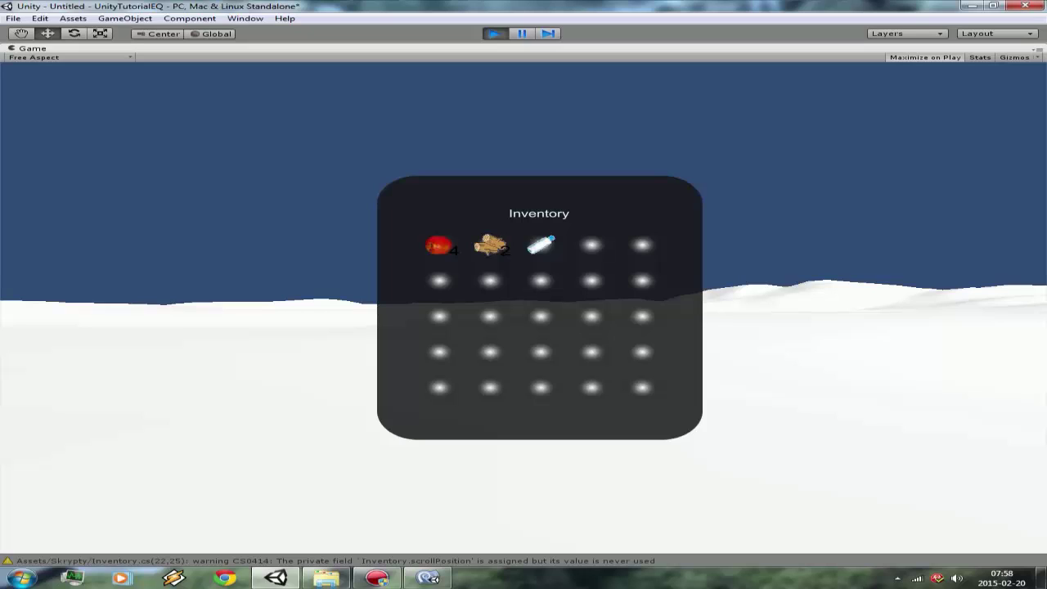
left_click_drag(439, 244, 493, 284)
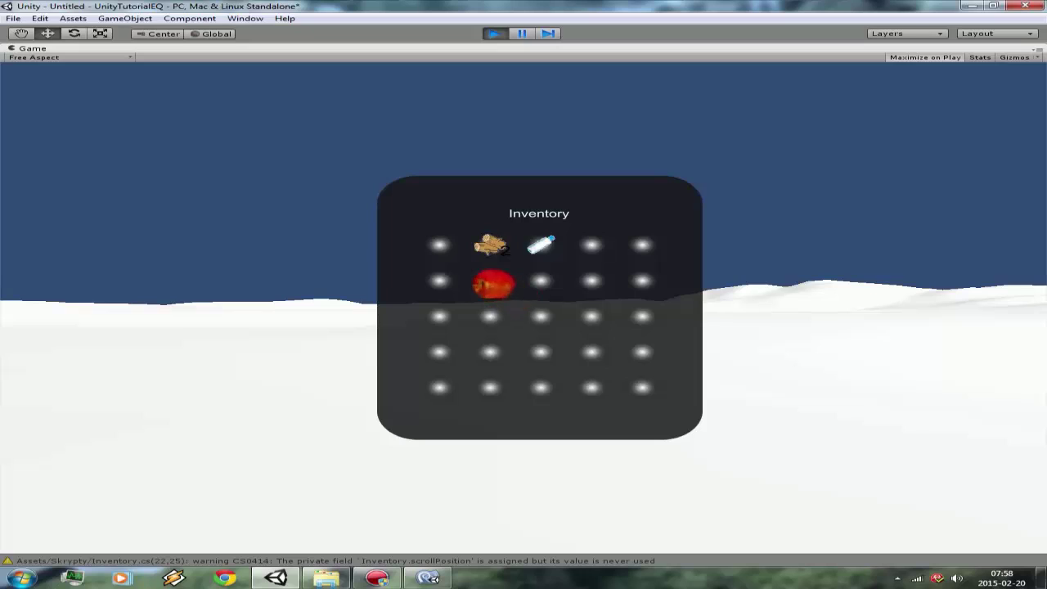
left_click_drag(494, 284, 489, 279)
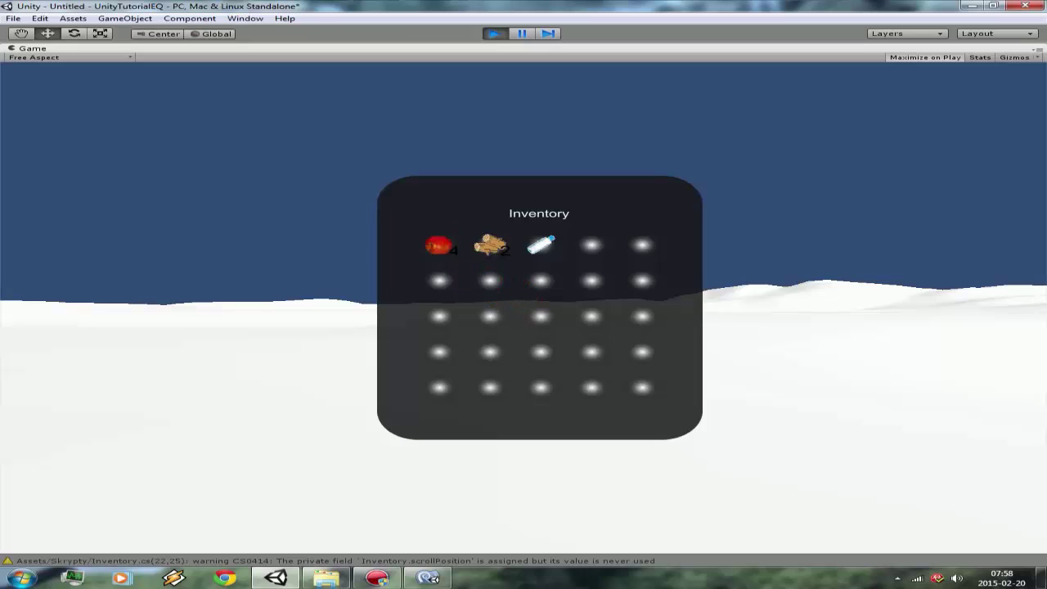
left_click_drag(440, 244, 292, 281)
left_click_drag(489, 245, 194, 268)
left_click_drag(490, 244, 68, 286)
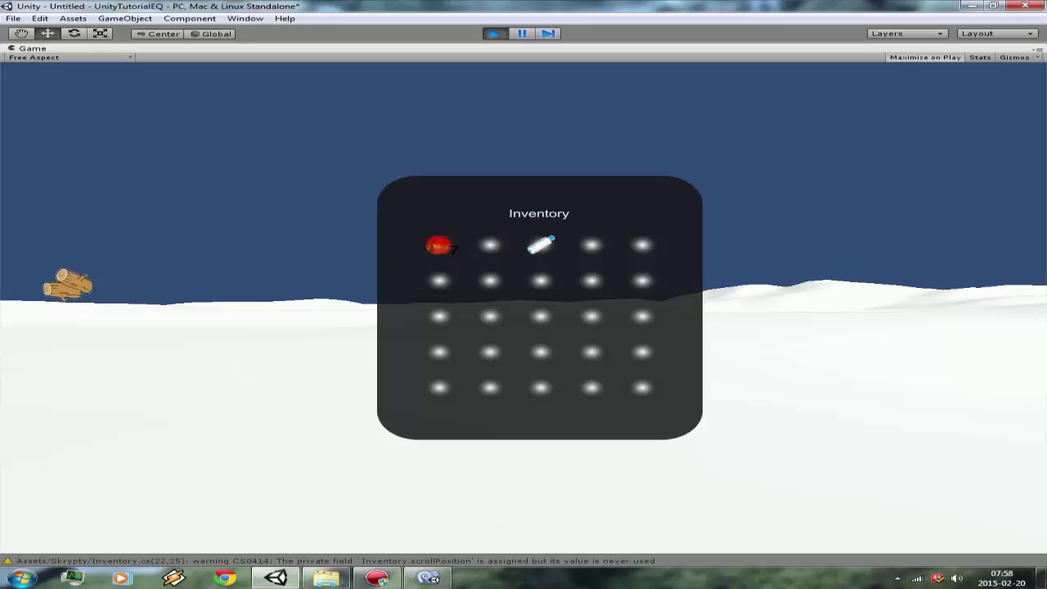
mouse_move(439, 245)
left_mouse_down()
mouse_move(467, 267)
mouse_move(370, 254)
left_mouse_up()
left_click_drag(541, 245, 33, 214)
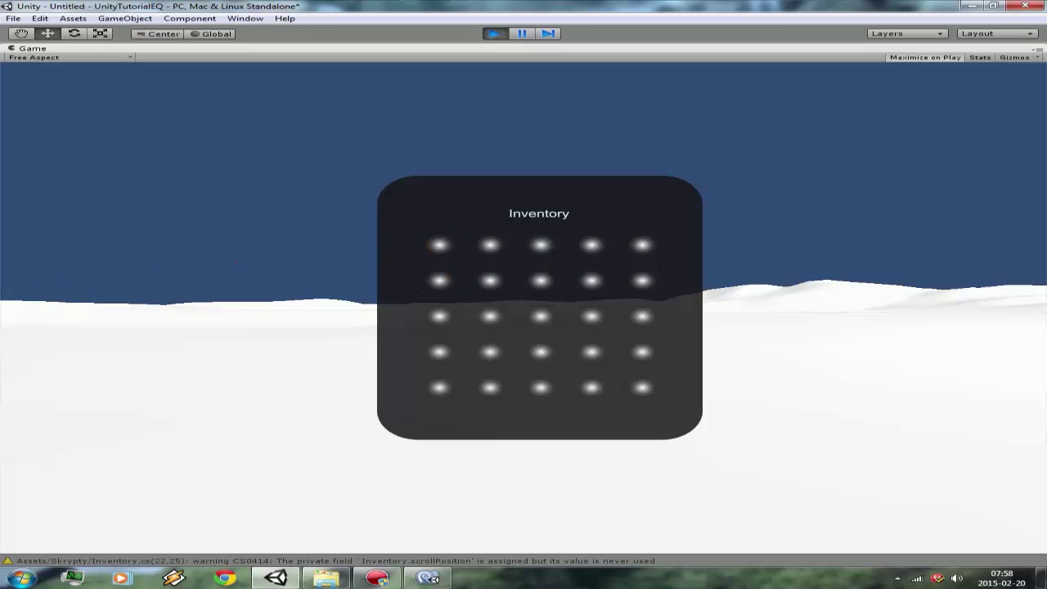
key("i")
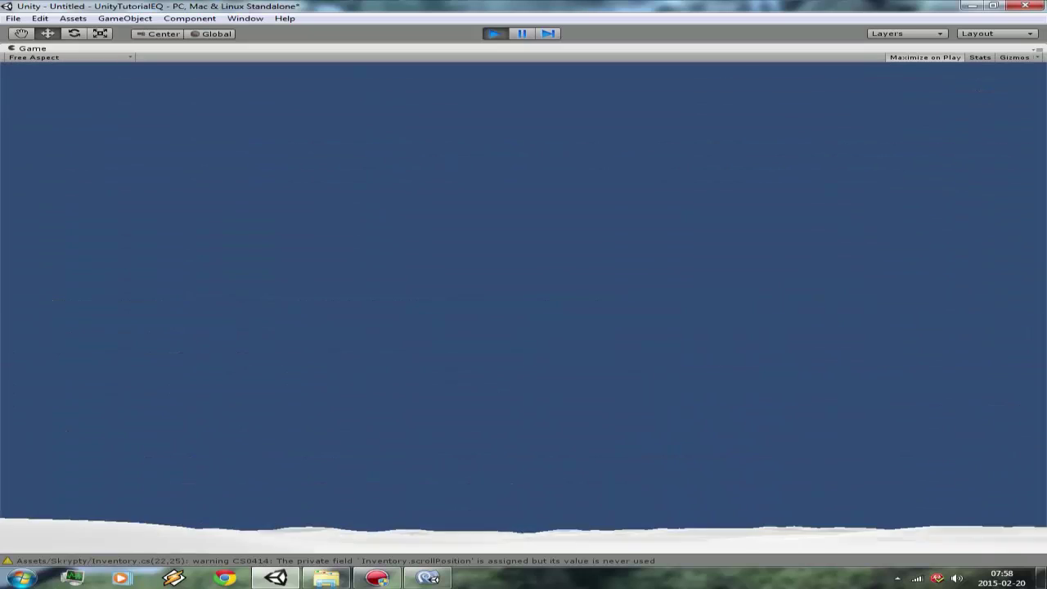
key("ctrl+p")
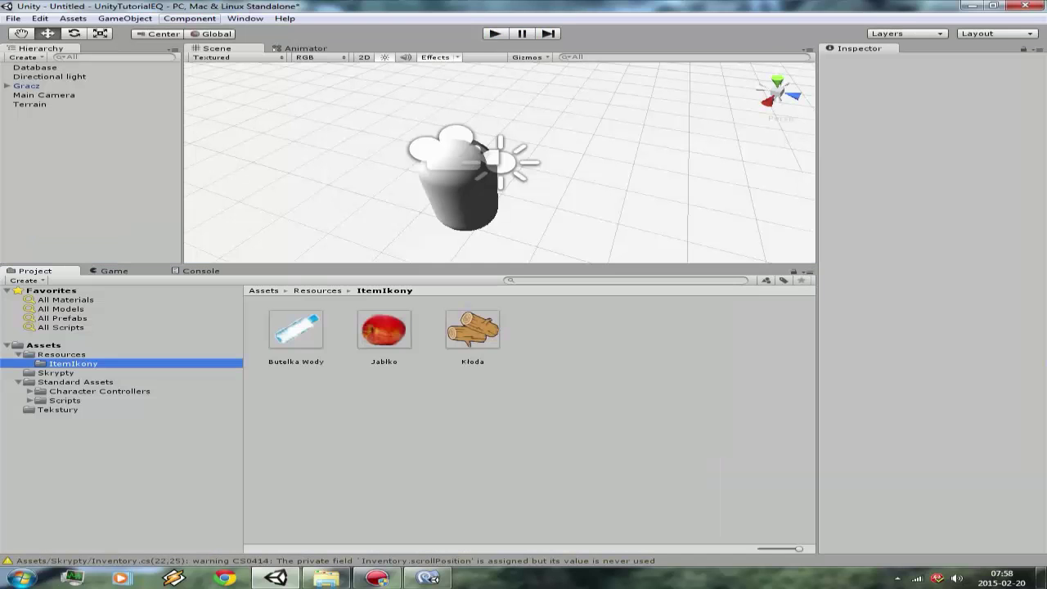
Step: Browse to the Assets/Resources folder and open the GameObject menu
left_click(58, 409)
left_click(98, 390)
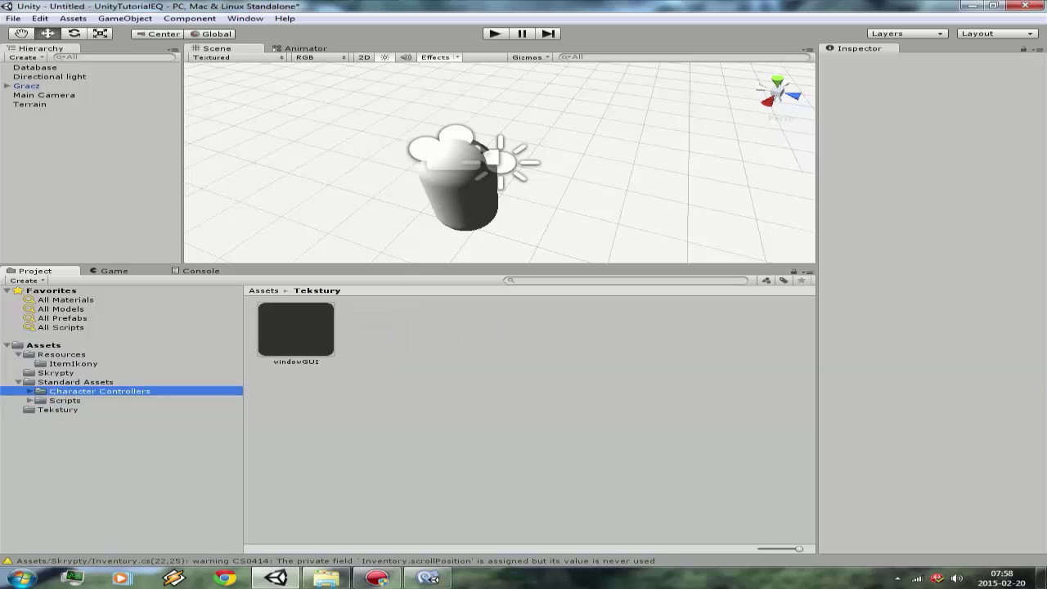
left_click(43, 344)
left_click(61, 354)
left_click(124, 18)
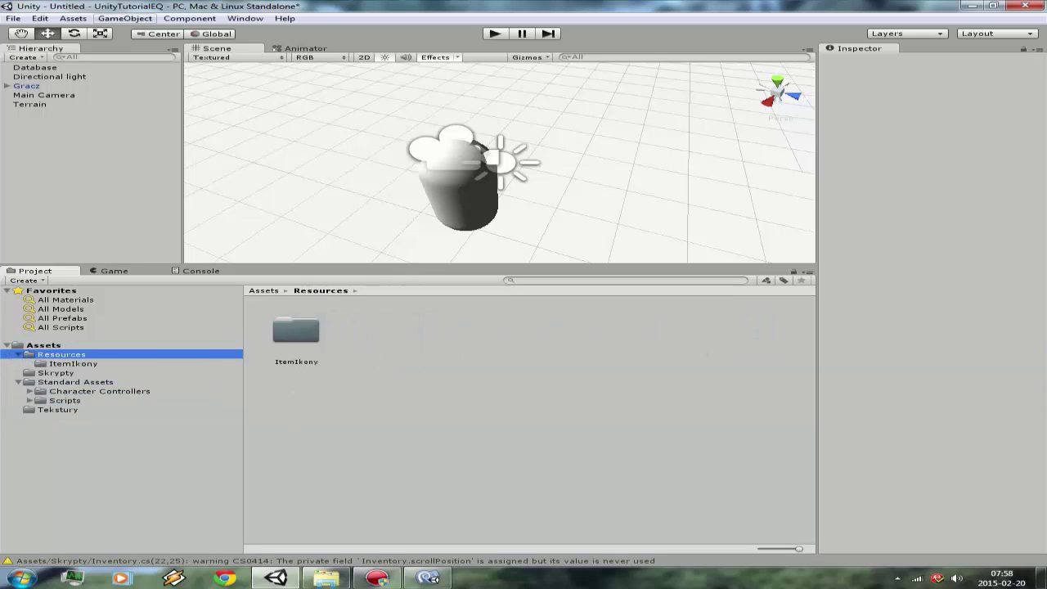
Step: Create a new Tree via GameObject > Create Other and frame it in the scene
mouse_move(149, 45)
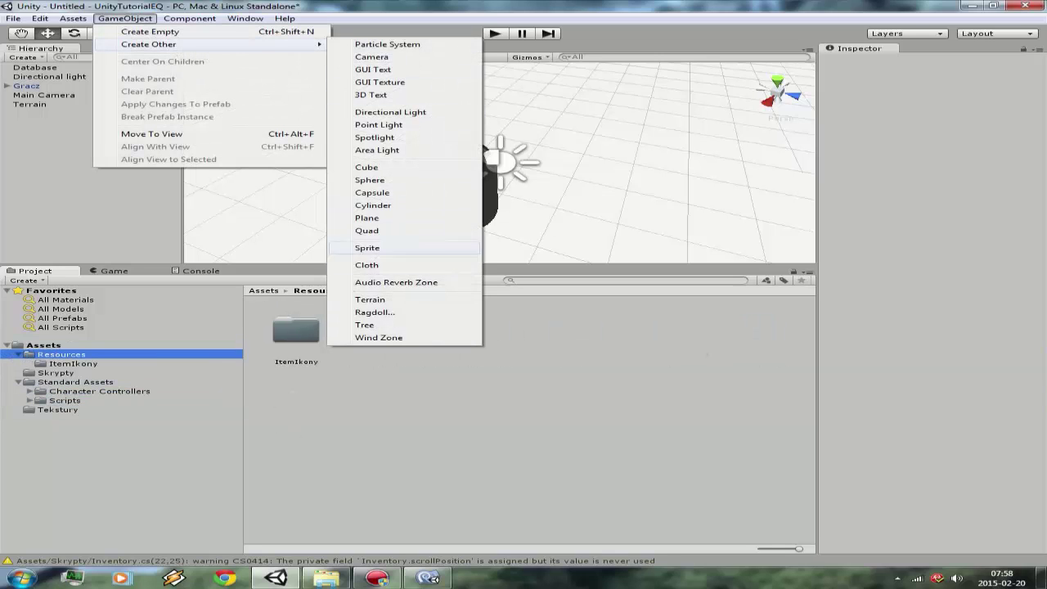
left_click(364, 324)
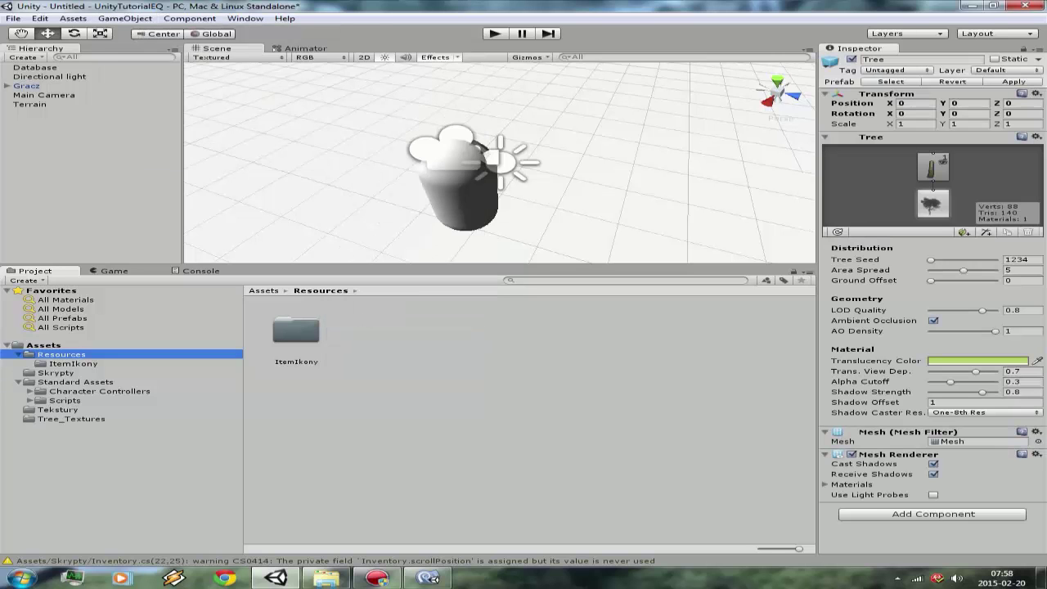
double_click(30, 104)
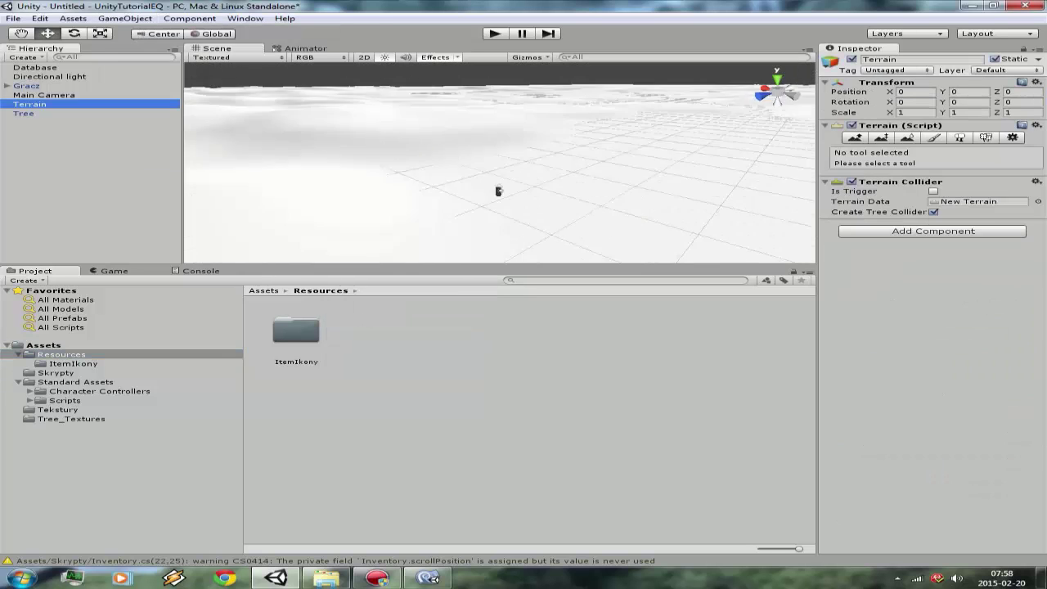
double_click(24, 113)
scroll(561, 187, "up", 2)
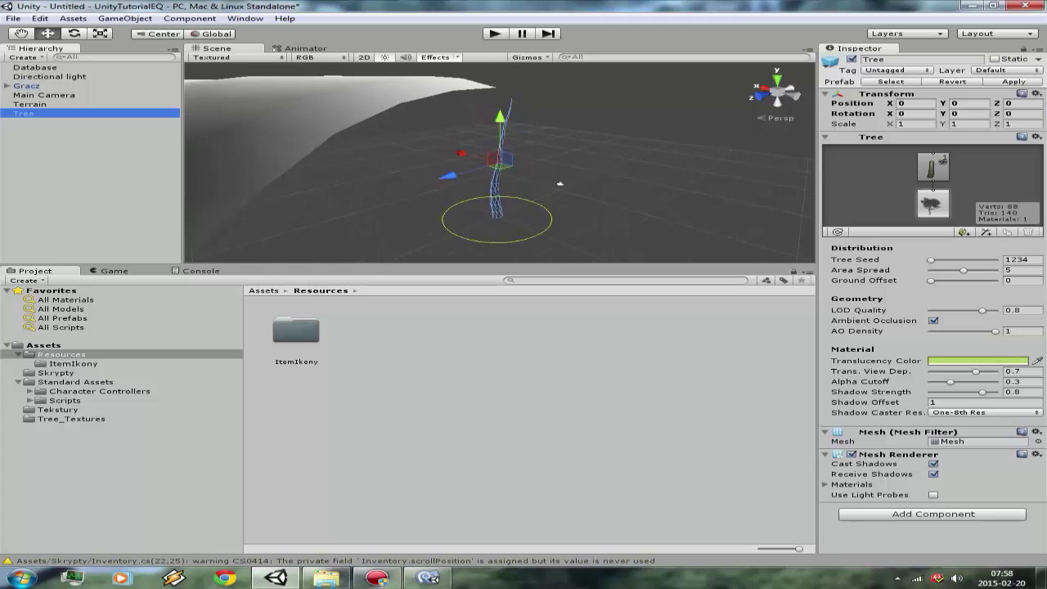
scroll(574, 190, "up", 2)
Step: Add a leaf group and a second branch group to the tree's trunk
left_click(964, 231)
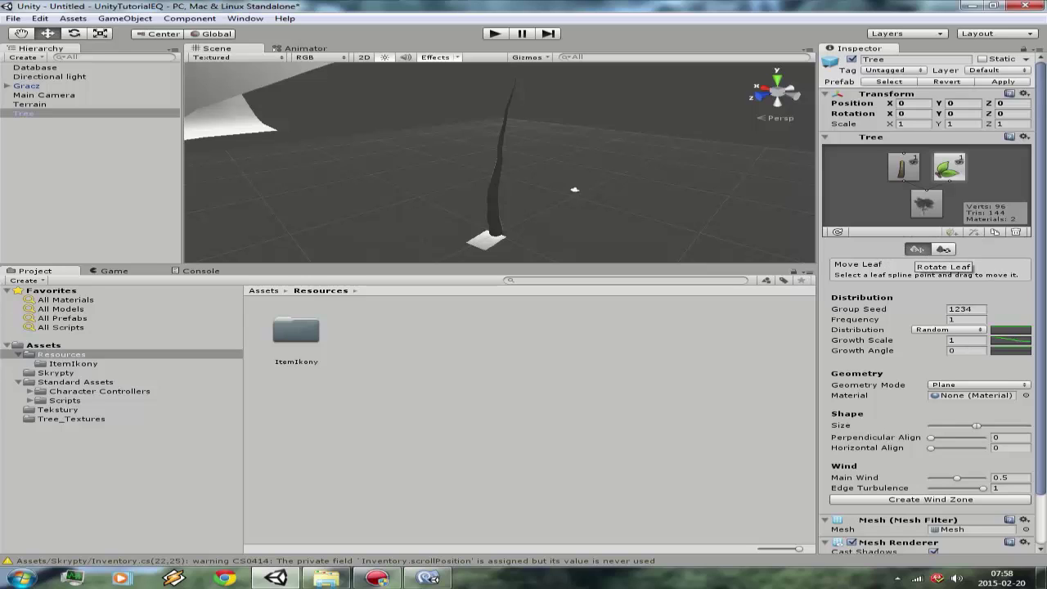
left_click(903, 167)
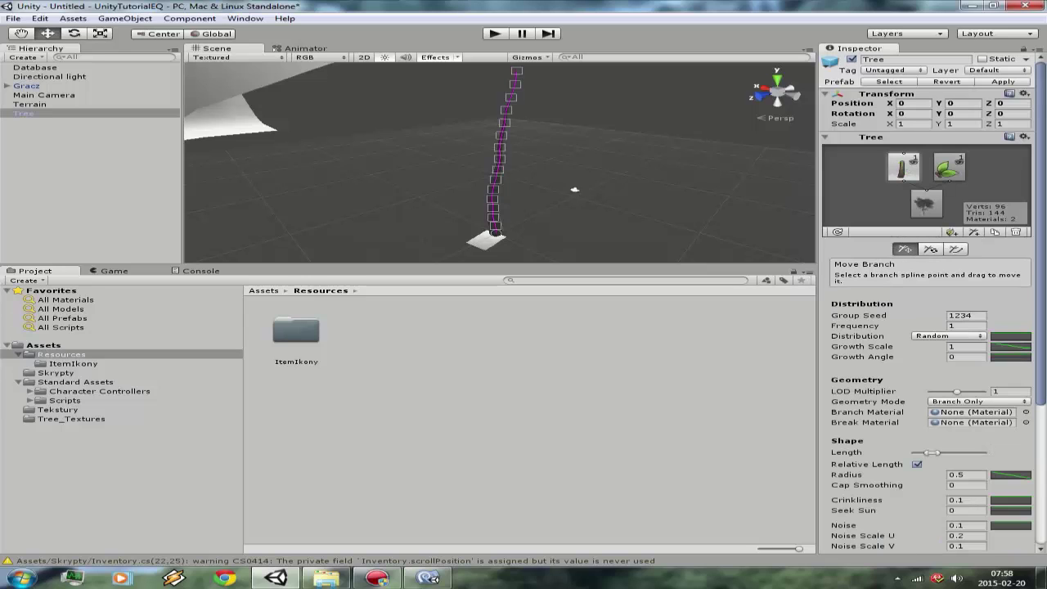
left_click(973, 232)
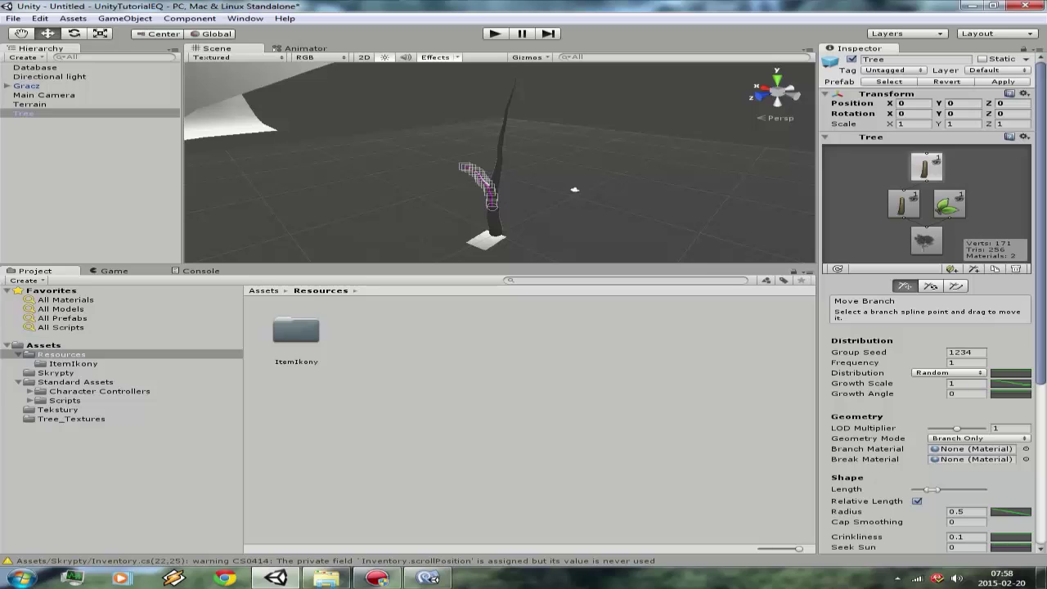
scroll(929, 327, "down", 2)
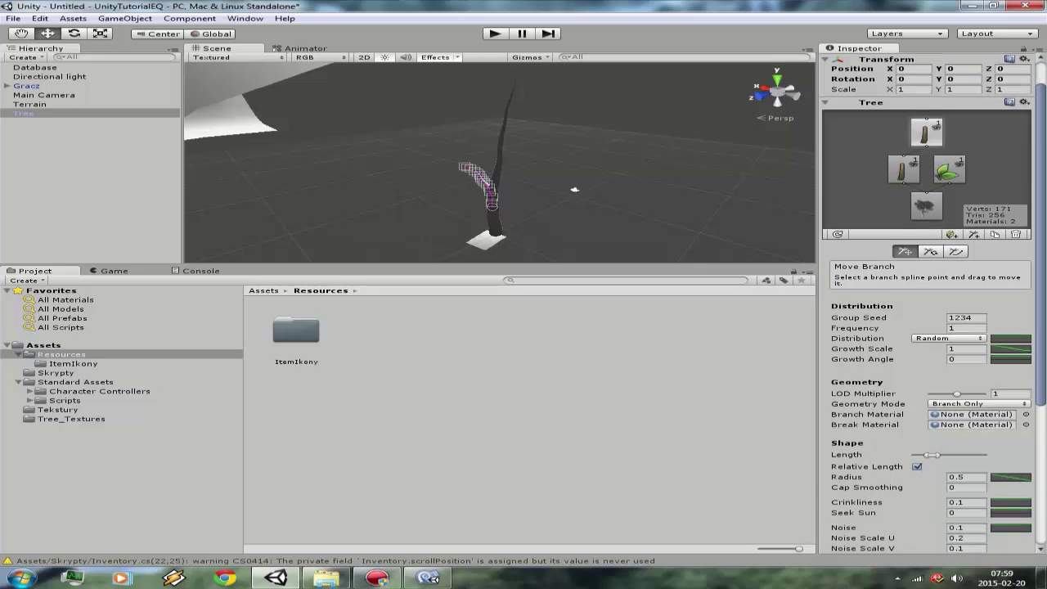
scroll(928, 327, "down", 3)
scroll(929, 327, "down", 2)
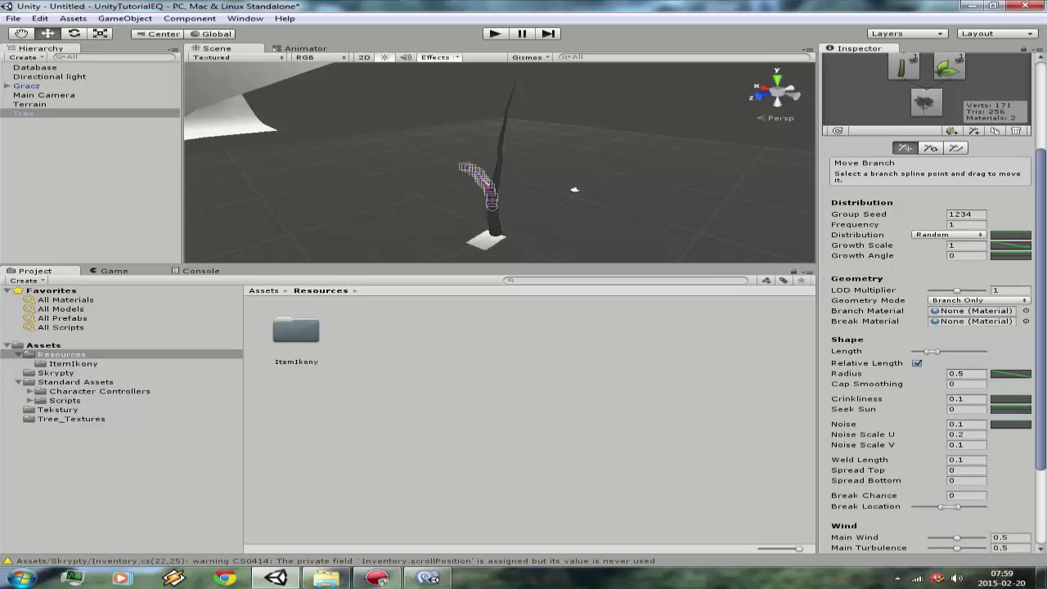
scroll(928, 327, "down", 2)
scroll(928, 327, "down", 2)
scroll(929, 327, "down", 2)
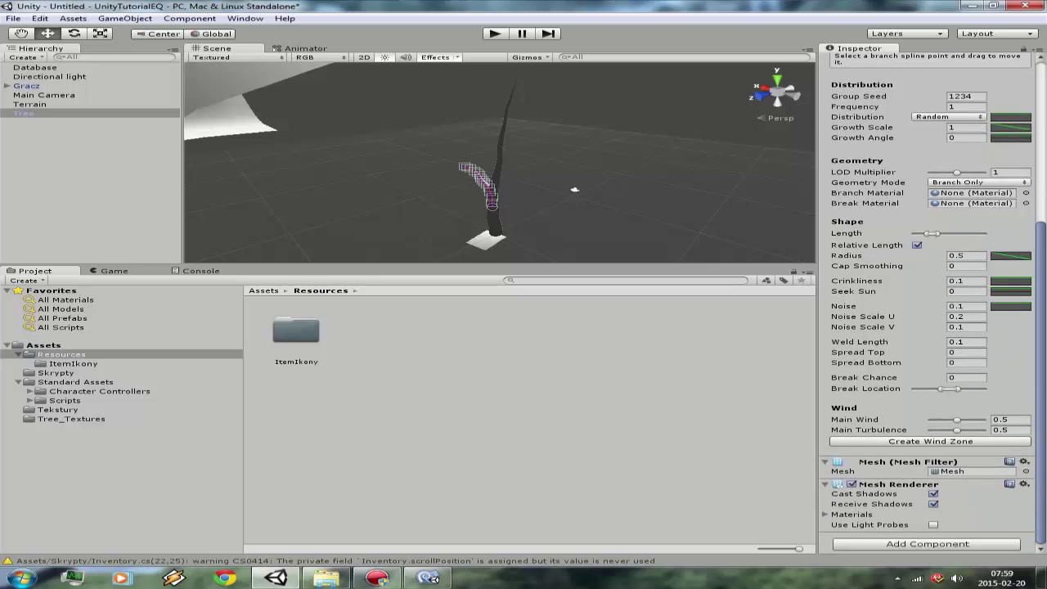
scroll(928, 327, "up", 5)
scroll(928, 328, "up", 1)
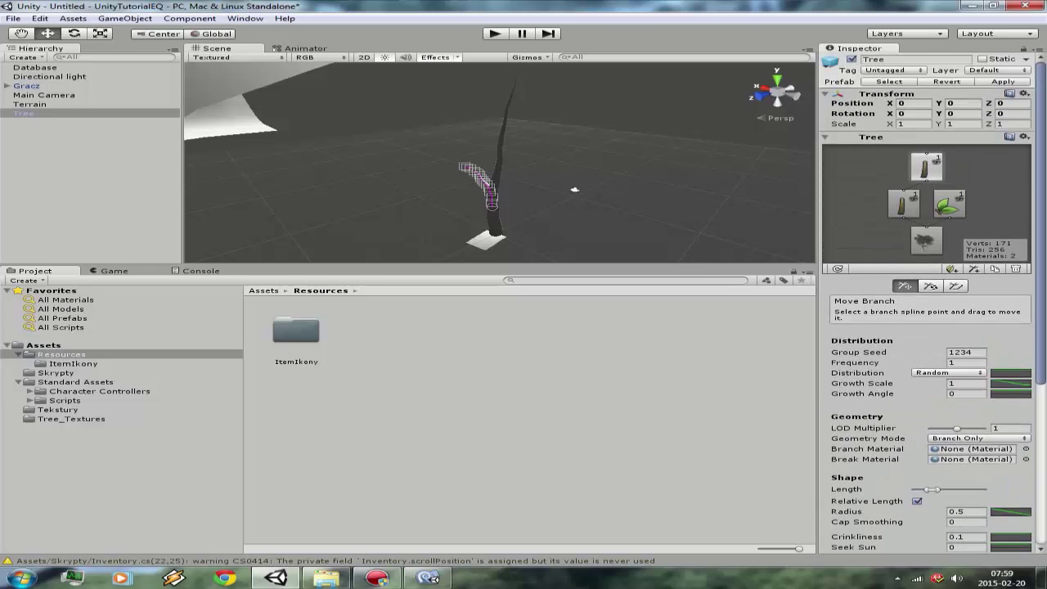
Step: Try stretching the new branch sideways by hand, then undo it
mouse_move(575, 189)
left_mouse_down("alt")
mouse_move(513, 208)
mouse_move(573, 237)
left_mouse_up("alt")
left_click(619, 174)
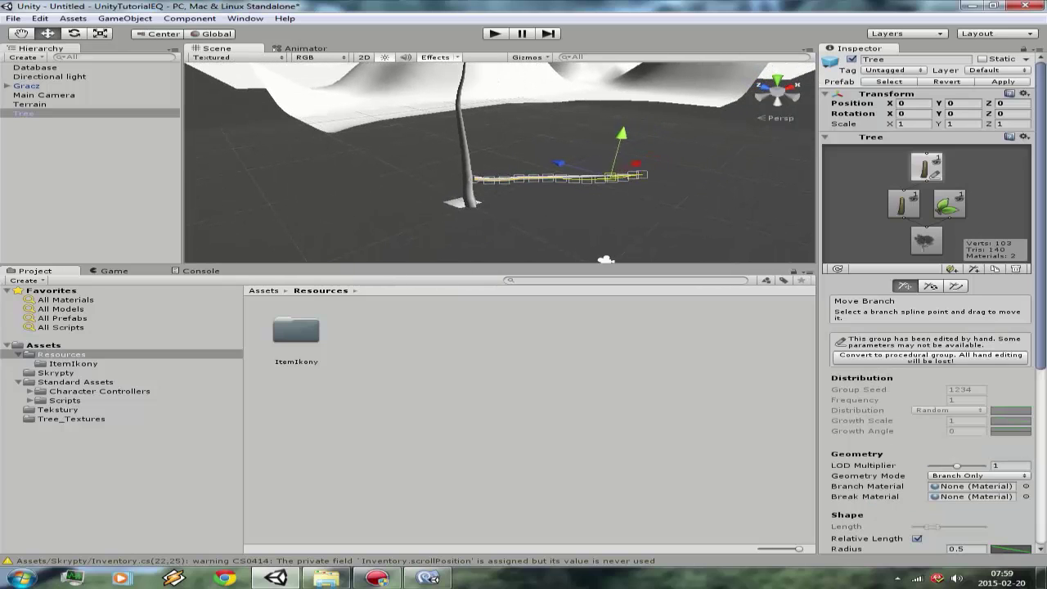
left_click_drag(619, 174, 781, 170)
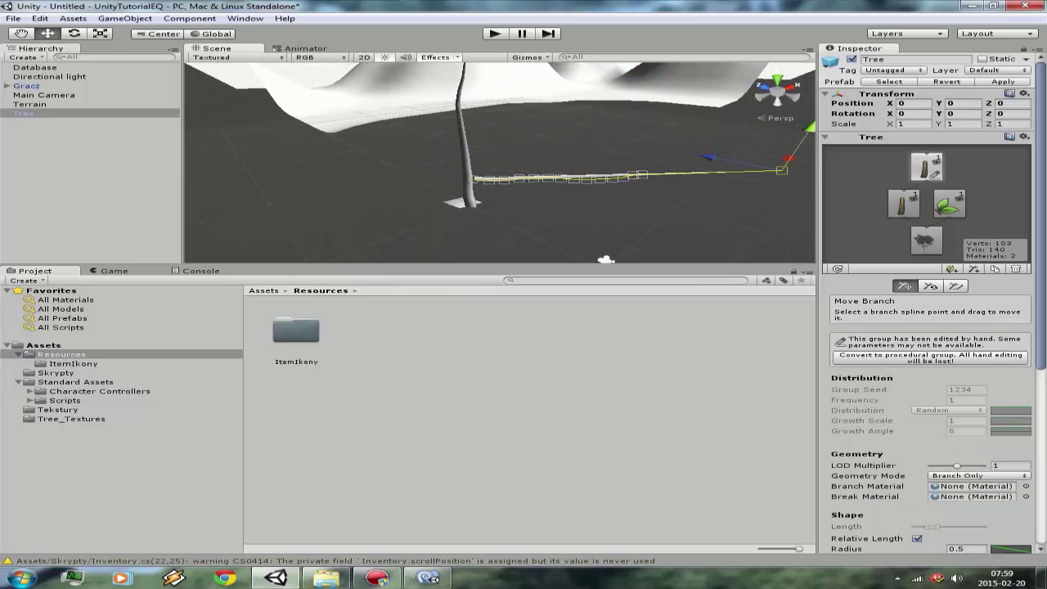
key("ctrl+z")
key("ctrl+z")
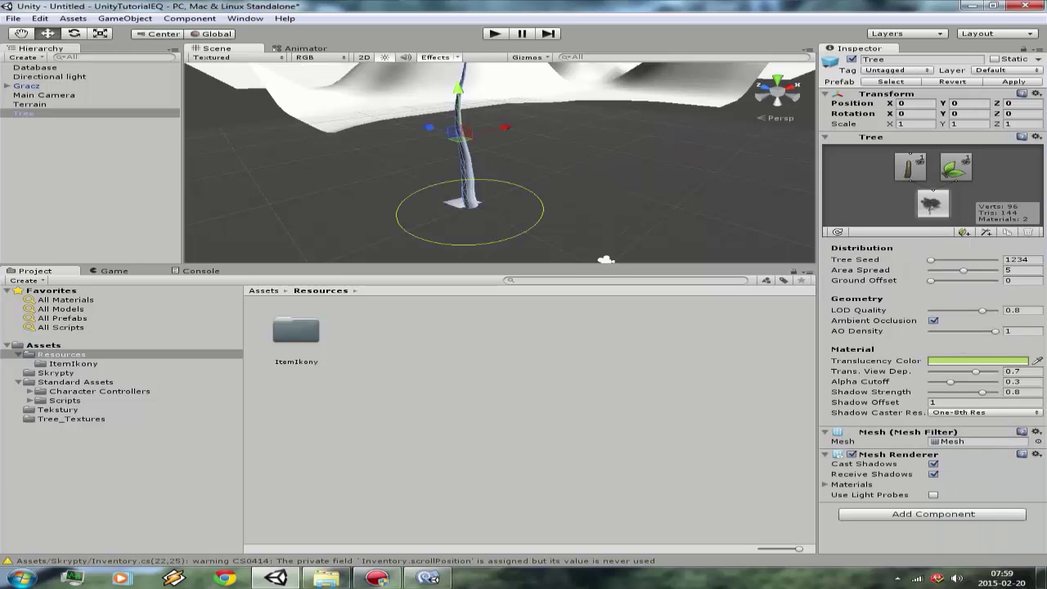
Step: Frame the Tree and drag it into Assets to create the Tree 1 prefab
left_click(23, 113)
key("f")
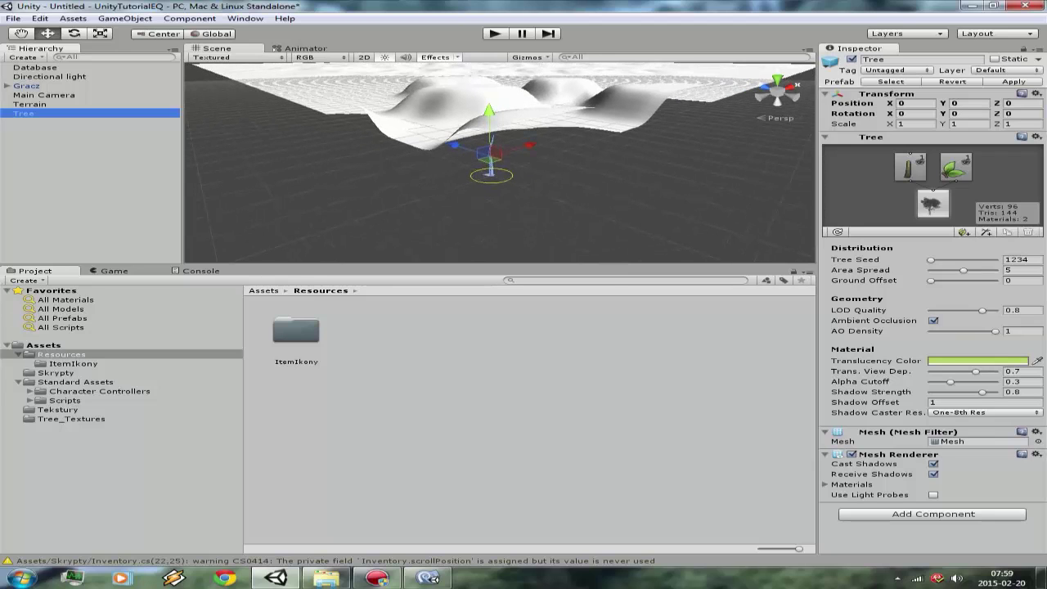
left_click_drag(23, 113, 43, 344)
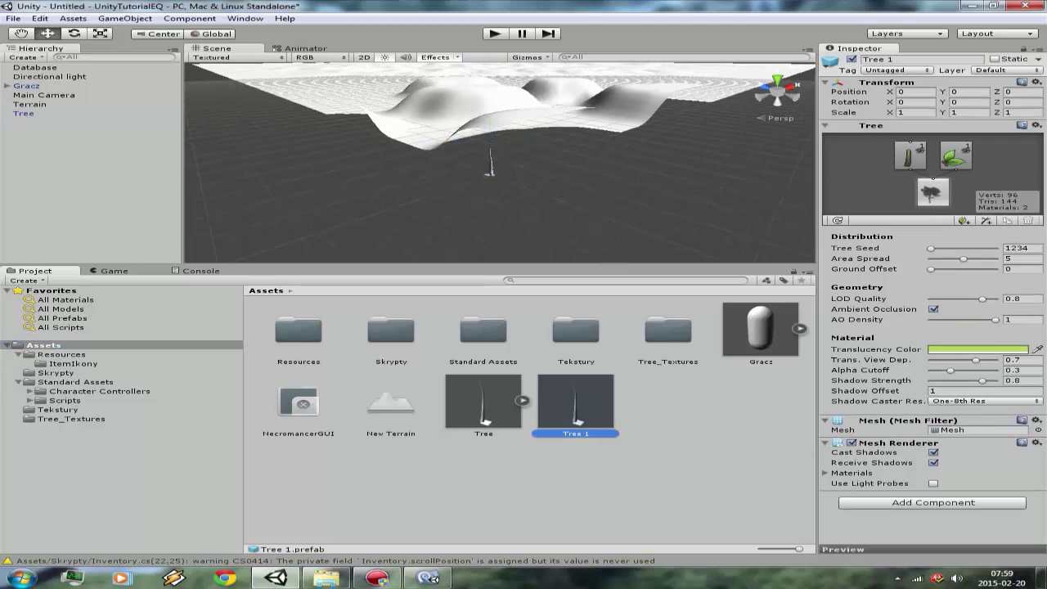
Step: Drop a Tree prefab instance beside the framed Gracz capsule at X 1246.2, Z 1425.5
left_click(484, 402)
right_click_drag(491, 164, 573, 163)
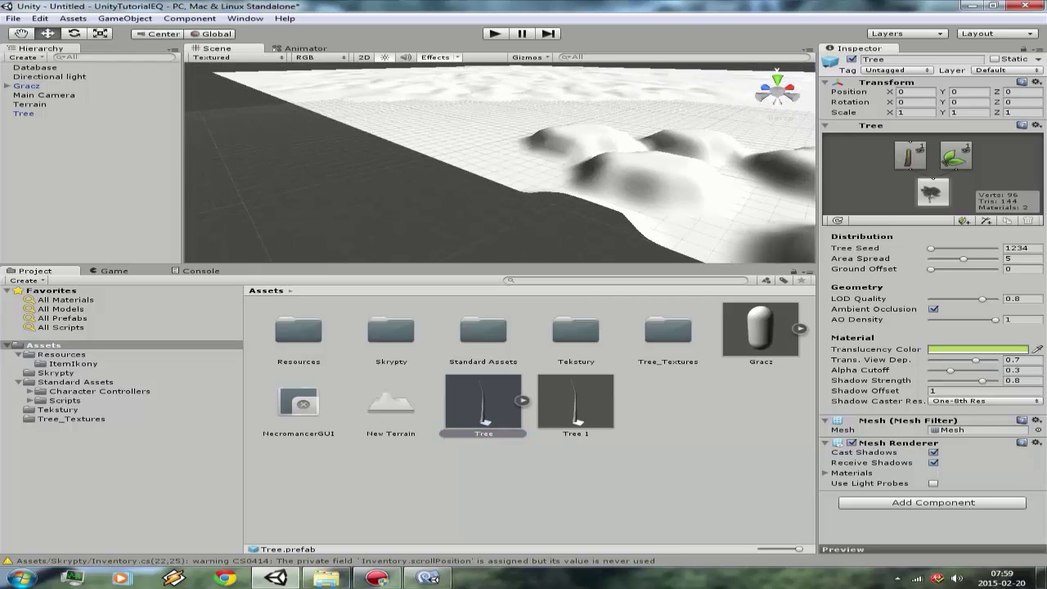
left_click(26, 85)
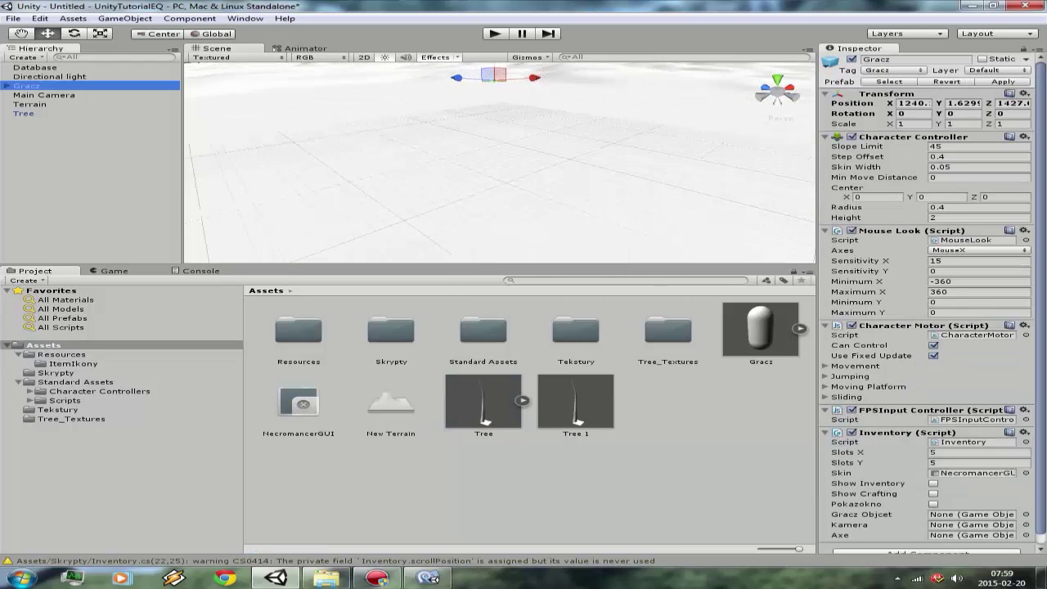
key("f")
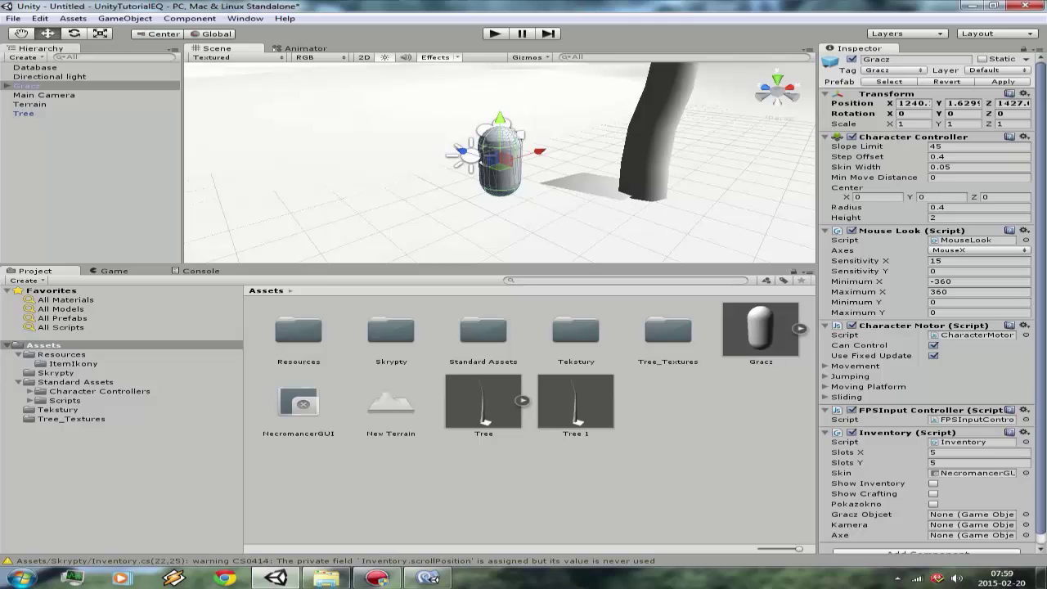
left_click_drag(483, 402, 597, 131)
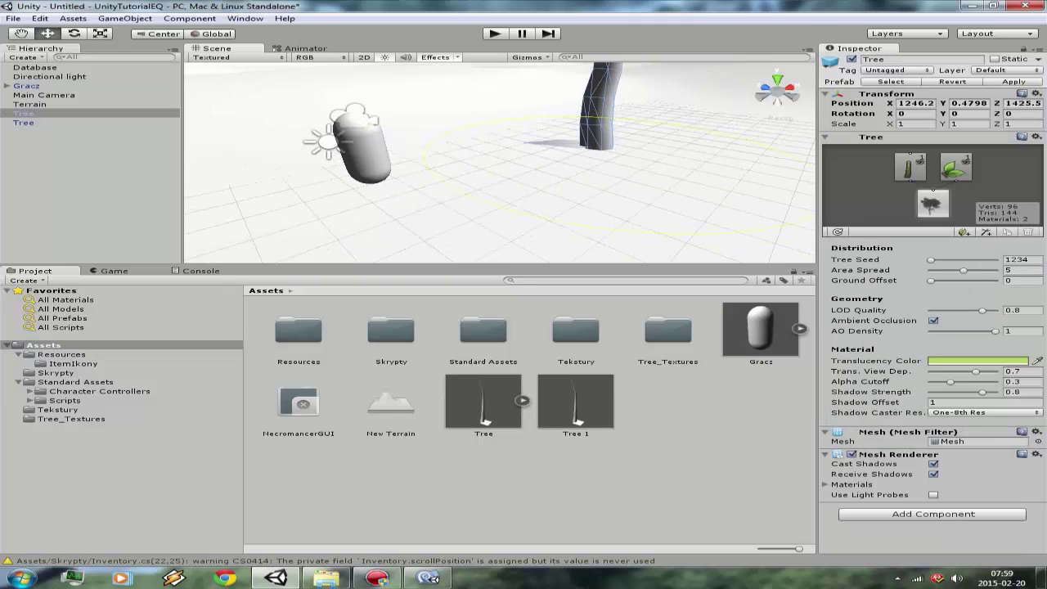
Step: Add a Capsule Collider to the tree and set its radius to 0.6
left_click(932, 514)
type("ri")
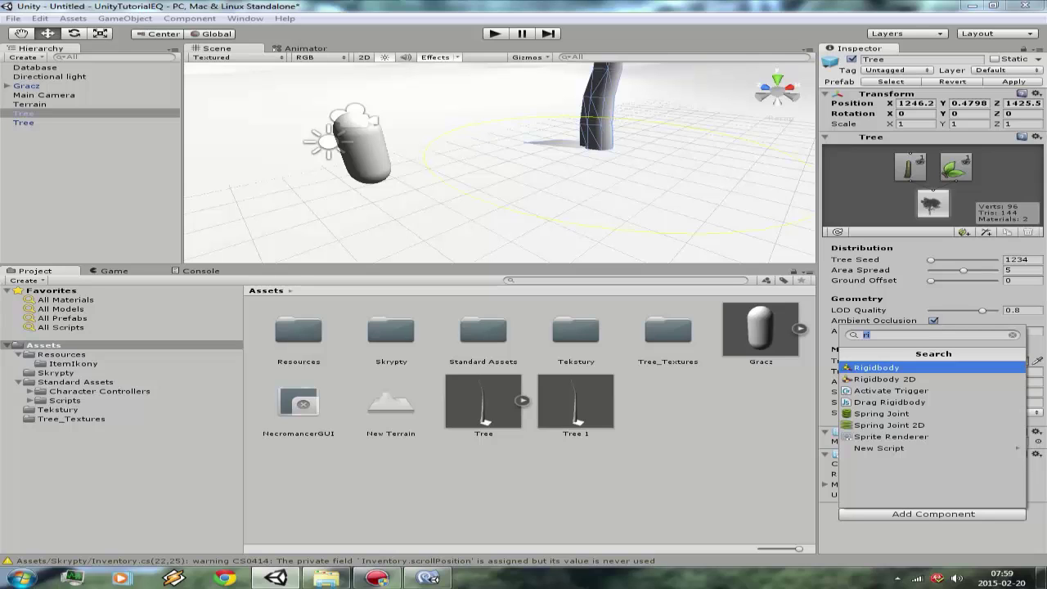
type("x")
key("BackSpace")
type("c")
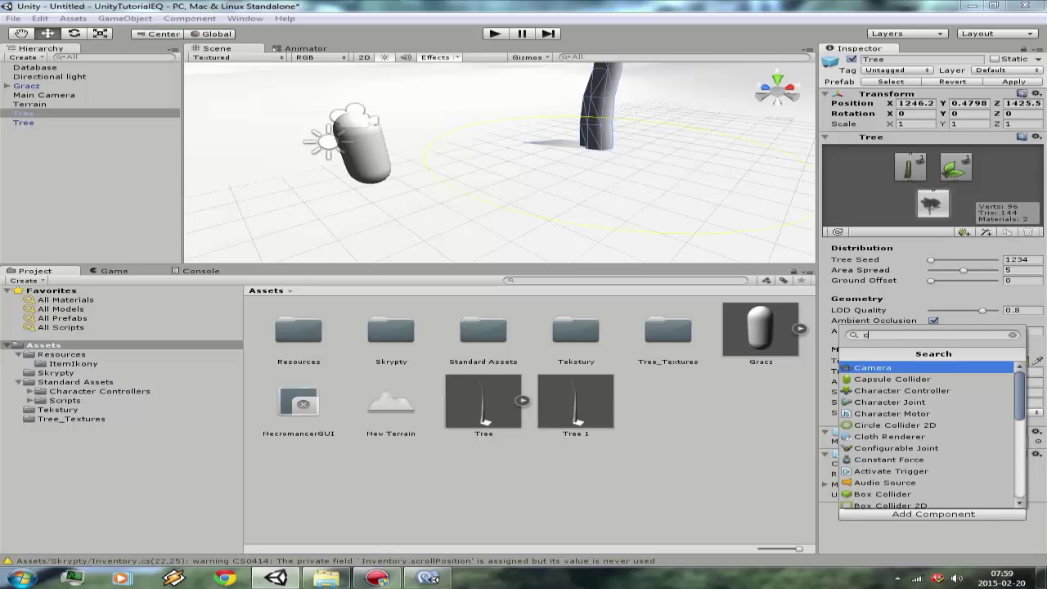
key("Down")
key("Return")
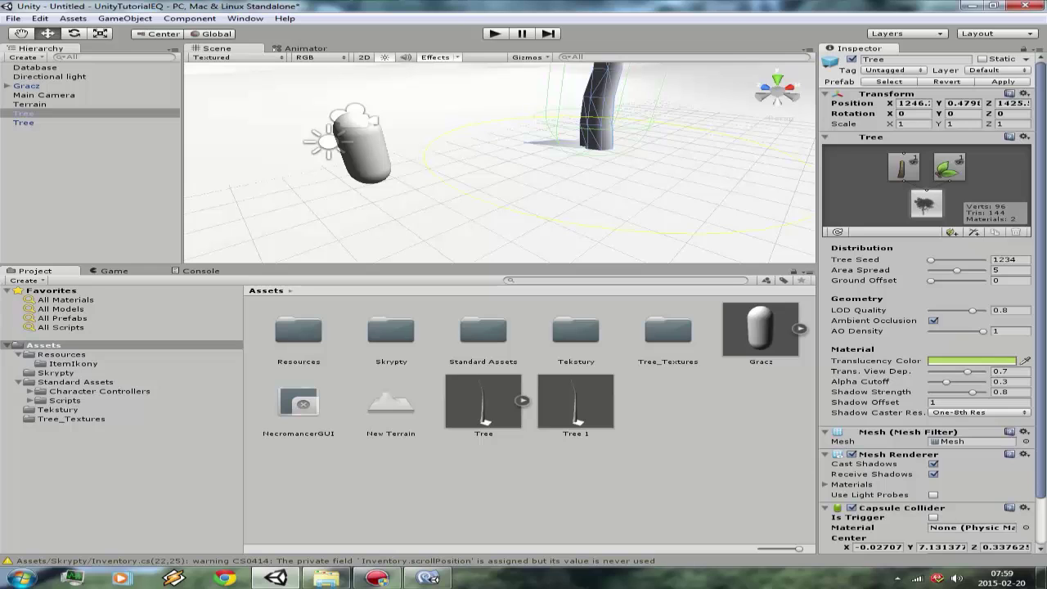
key("f")
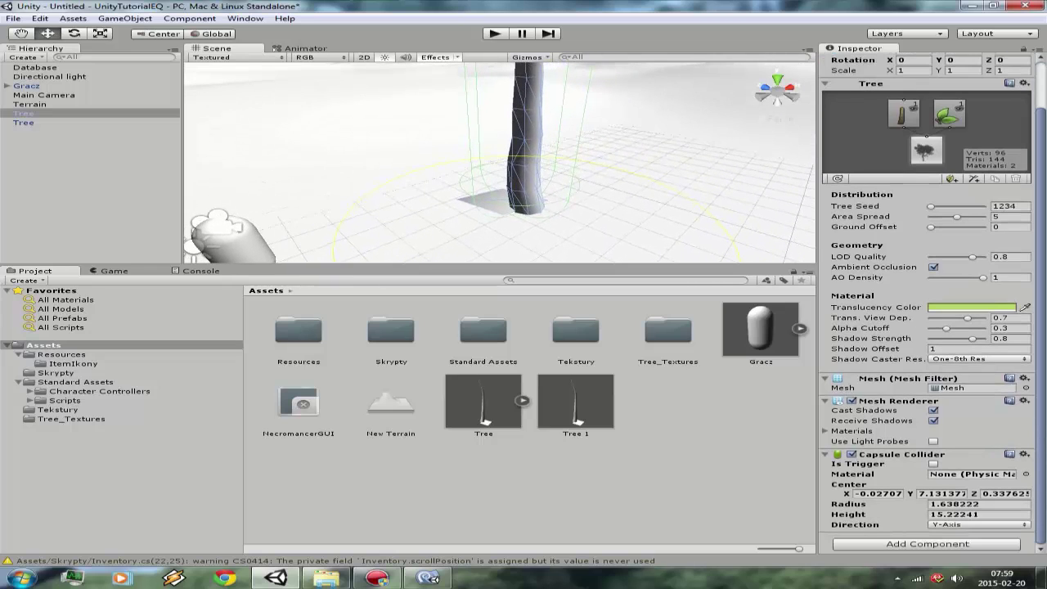
left_click(977, 504)
type("0.76")
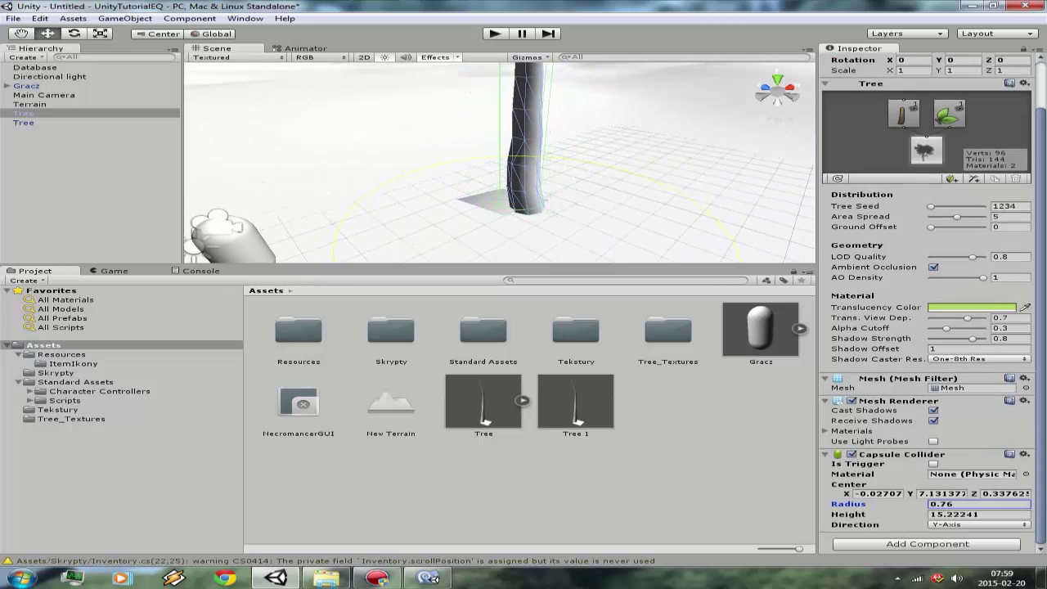
key("BackSpace")
key("BackSpace")
type("6")
Step: Set the tree's tag to Item
scroll(928, 302, "up", 3)
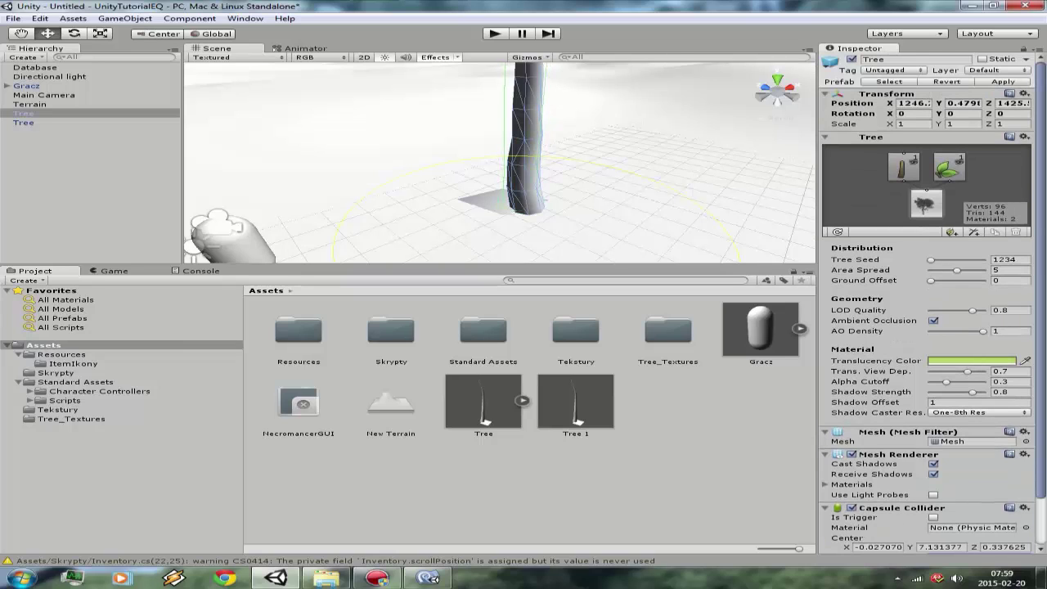
left_click(894, 70)
left_click(898, 183)
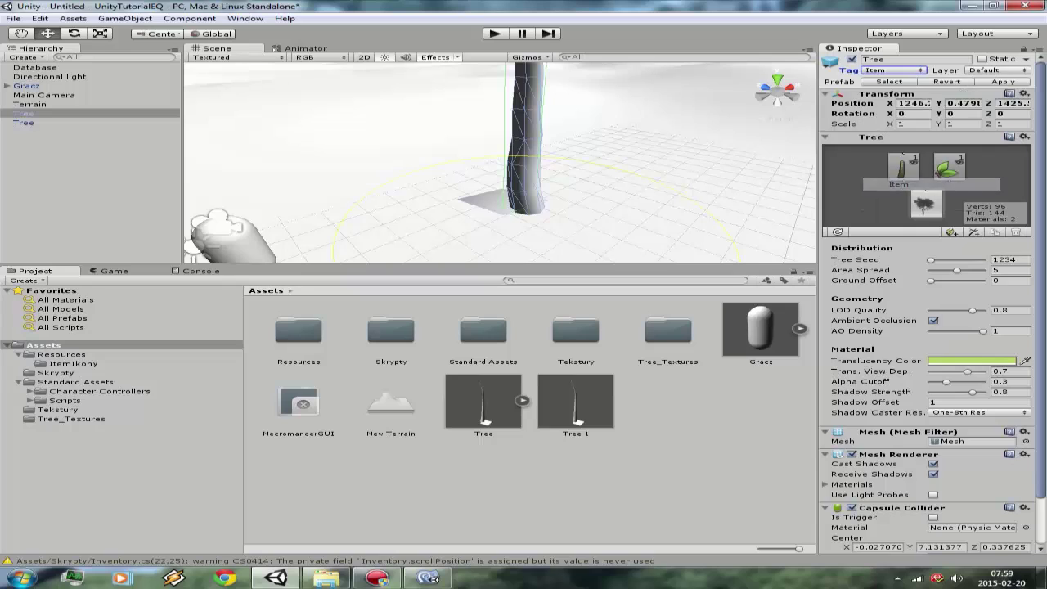
scroll(928, 302, "down", 3)
Step: Attach the Inventory script component to the tree
left_click(927, 543)
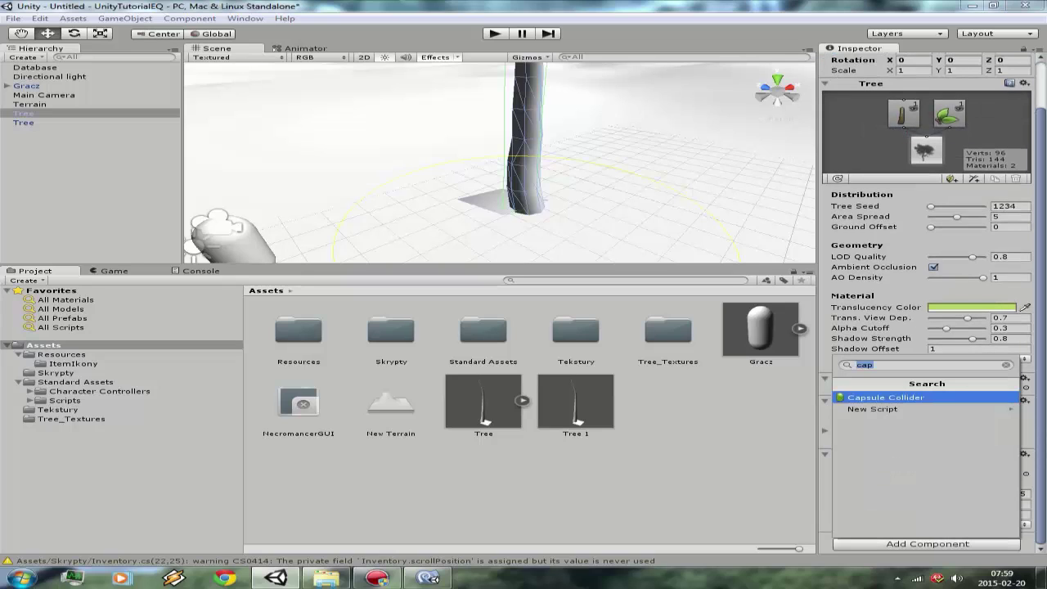
type("i")
key("Down")
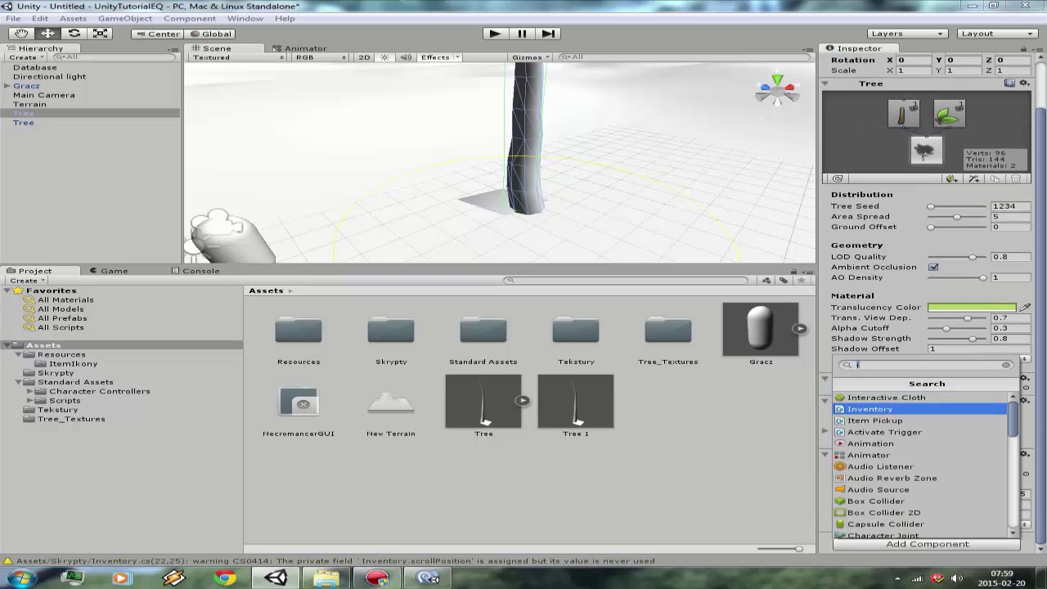
key("Return")
scroll(933, 303, "up", 2)
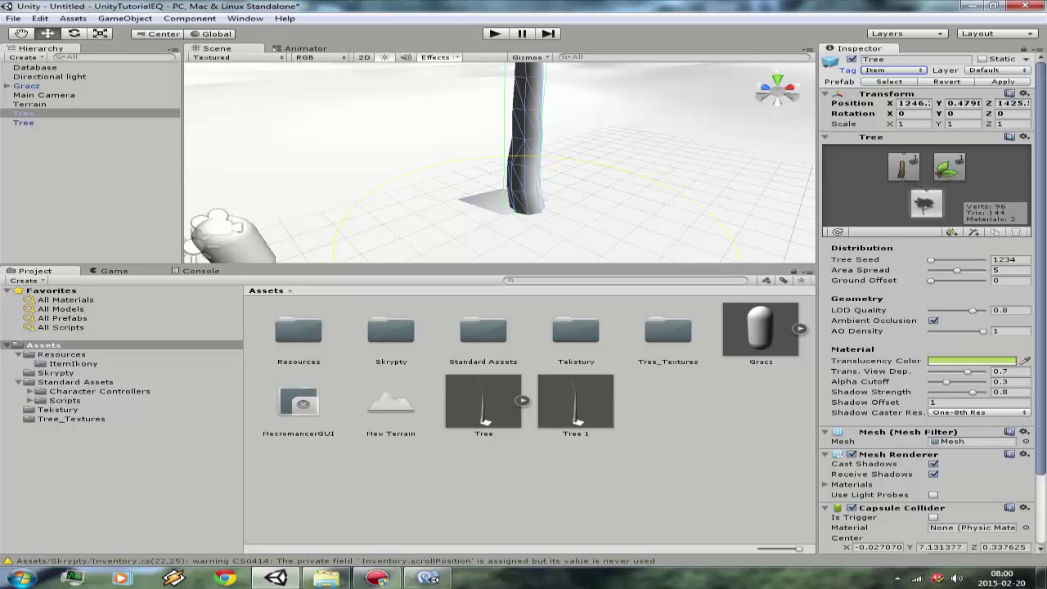
Step: Inspect the Gracz player and both trees, framing the selected tree in the scene view
left_click(26, 85)
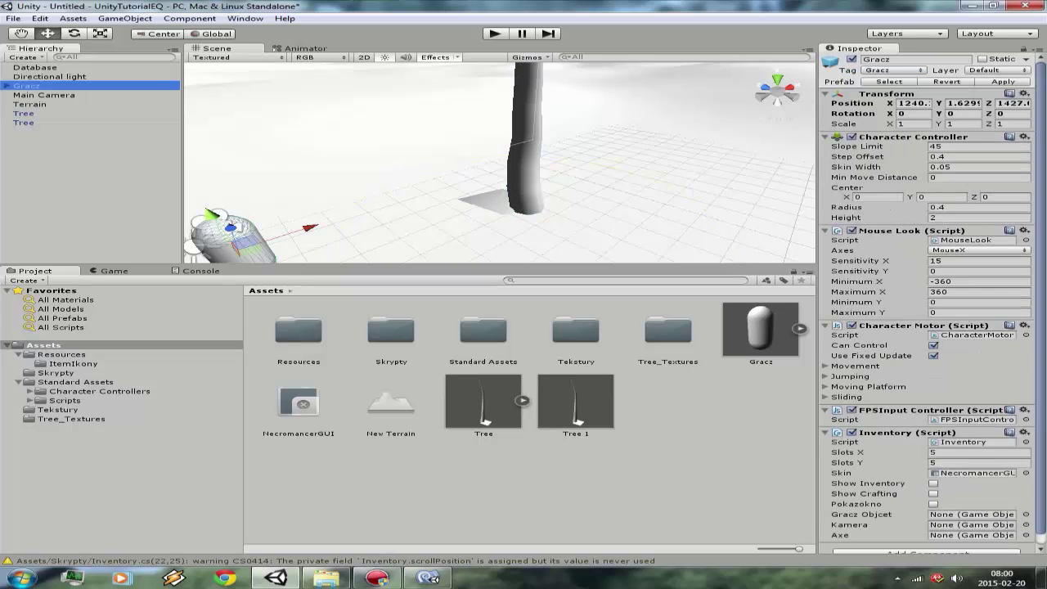
scroll(932, 302, "down", 1)
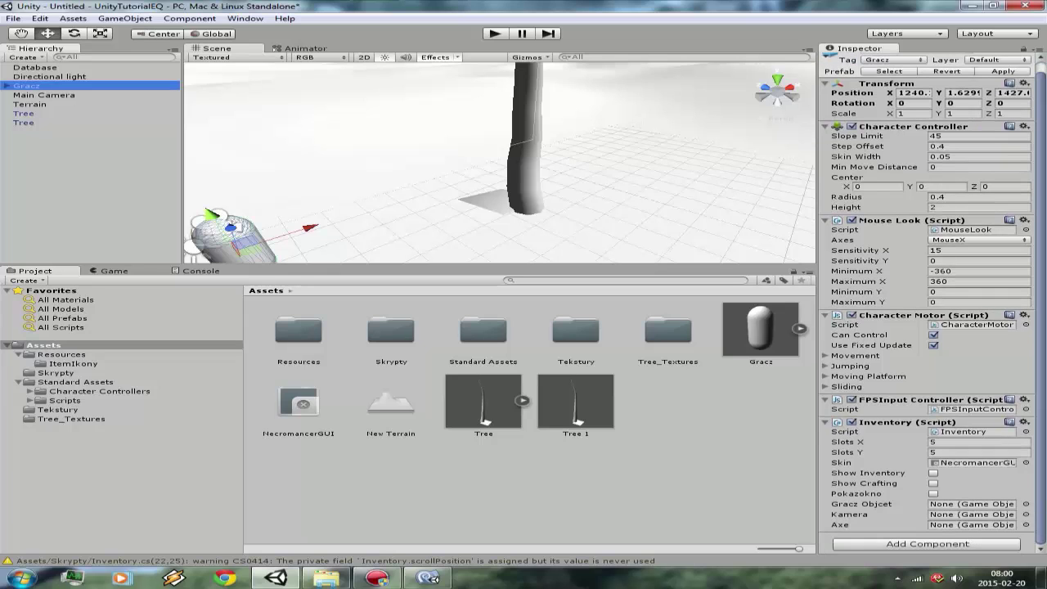
scroll(932, 302, "up", 1)
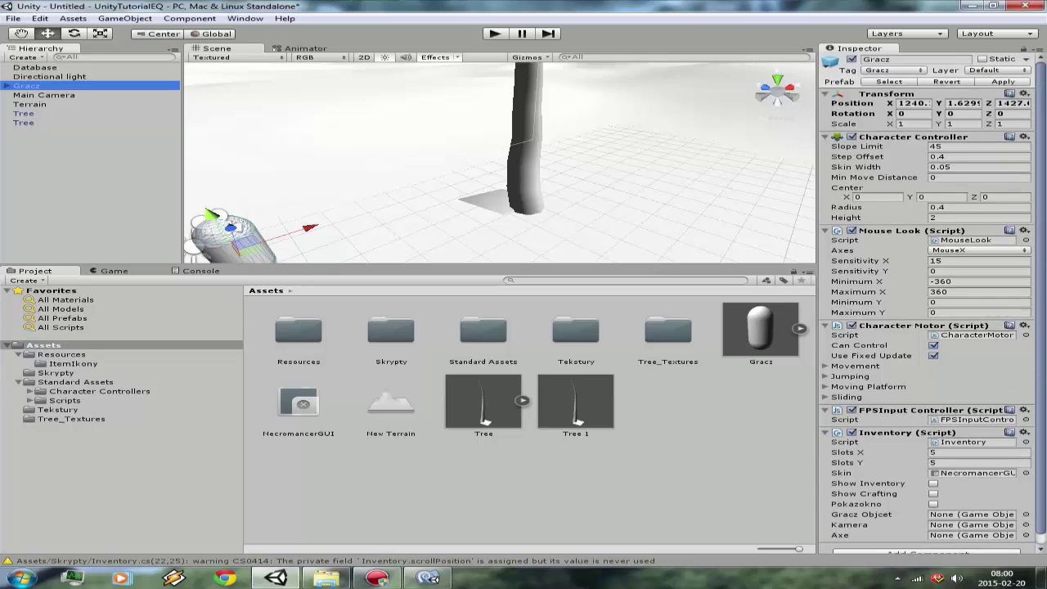
left_click(23, 123)
left_click(24, 113)
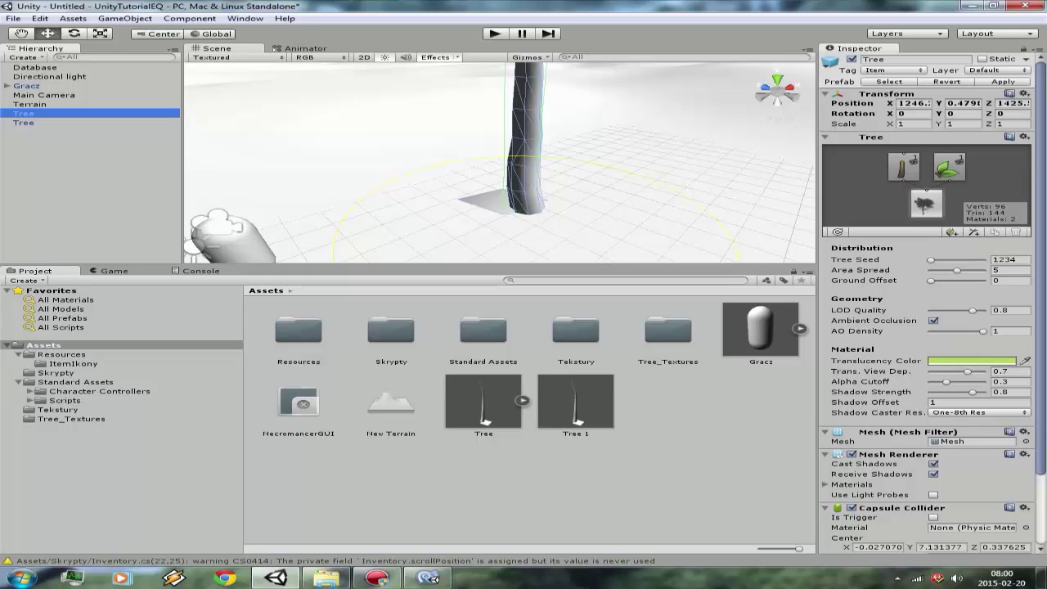
key("q")
right_click_drag(499, 163, 393, 172)
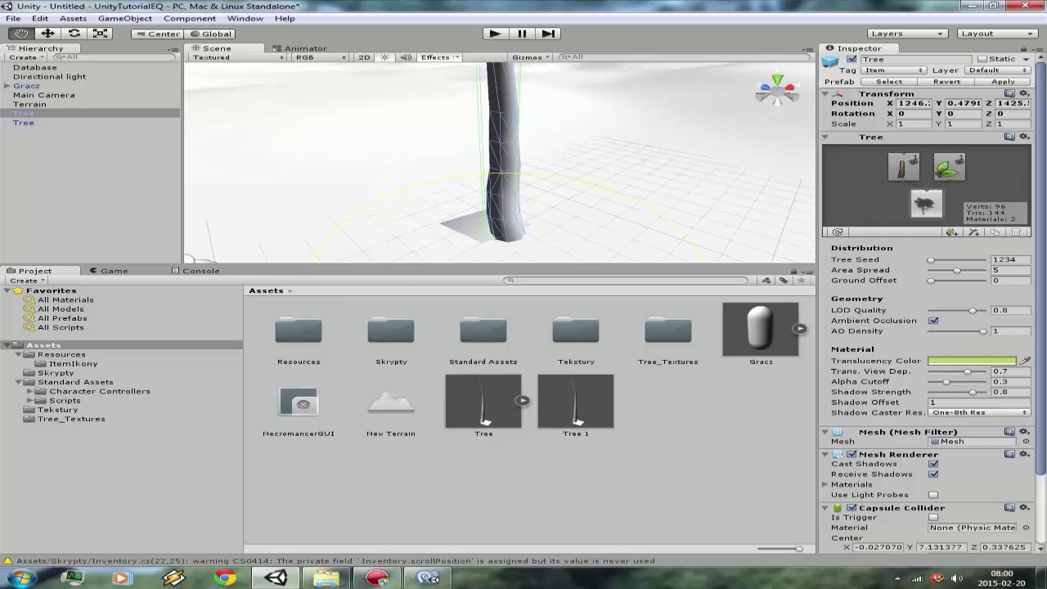
key("f")
key("w")
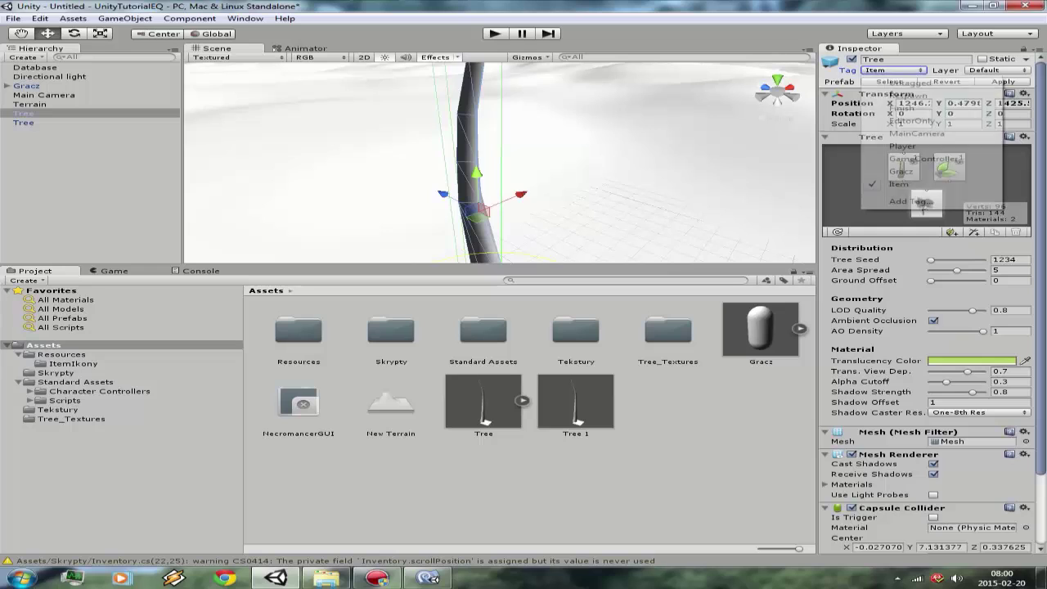
Step: Delete the Item-tagged tree so one Tree remains in the Hierarchy
left_click(30, 104)
left_click(23, 112)
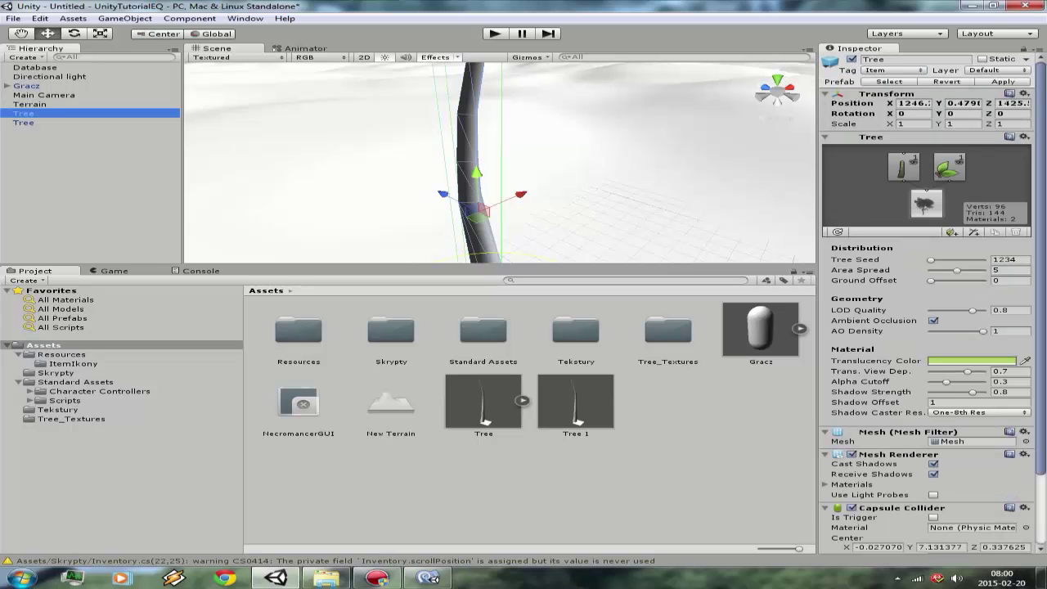
key("Delete")
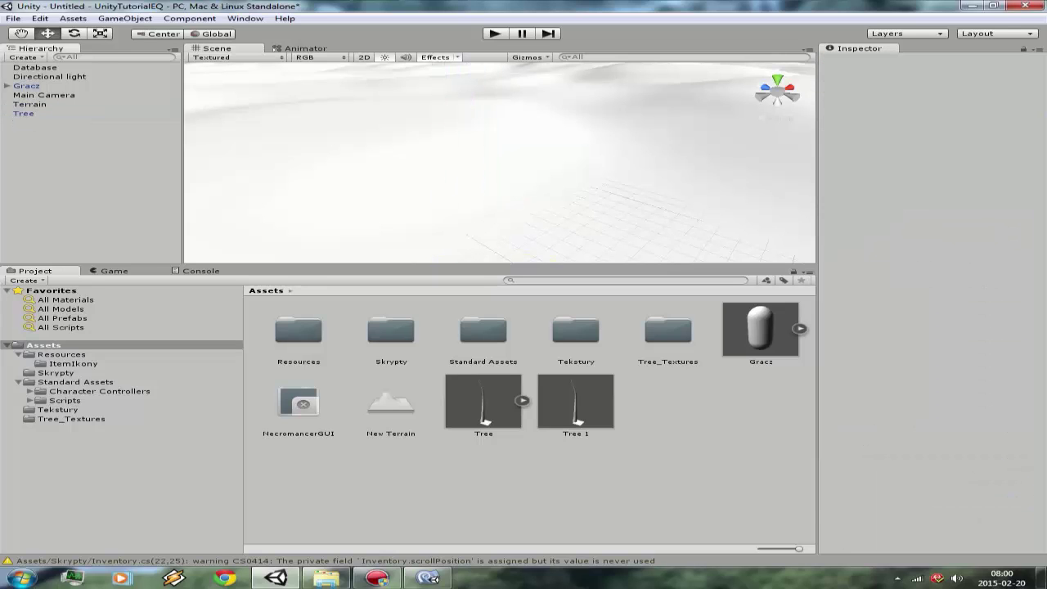
Step: Play the game, open the inventory with I, and drag its window to the top-left and back
mouse_move(499, 164)
left_mouse_down("alt")
mouse_move(458, 172)
mouse_move(491, 167)
left_mouse_up("alt")
key("ctrl+p")
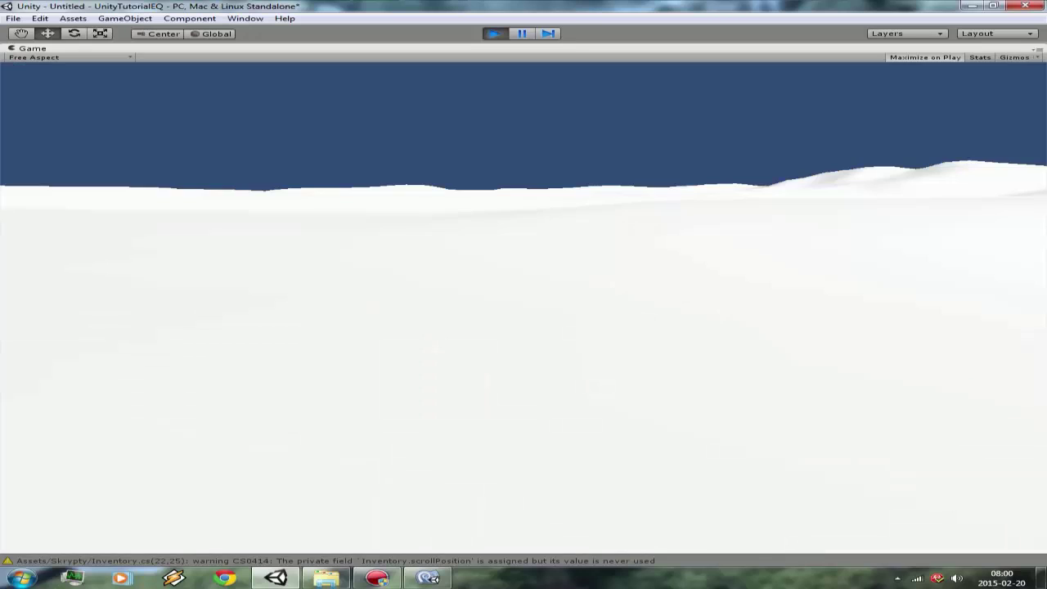
key("i")
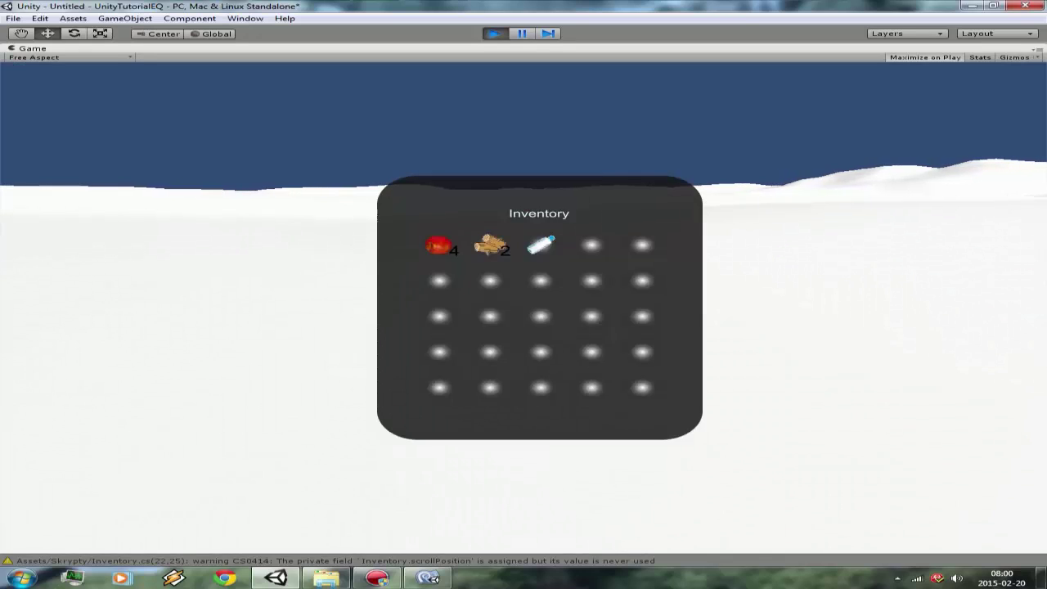
mouse_move(538, 212)
left_mouse_down()
mouse_move(182, 115)
mouse_move(169, 21)
left_mouse_up()
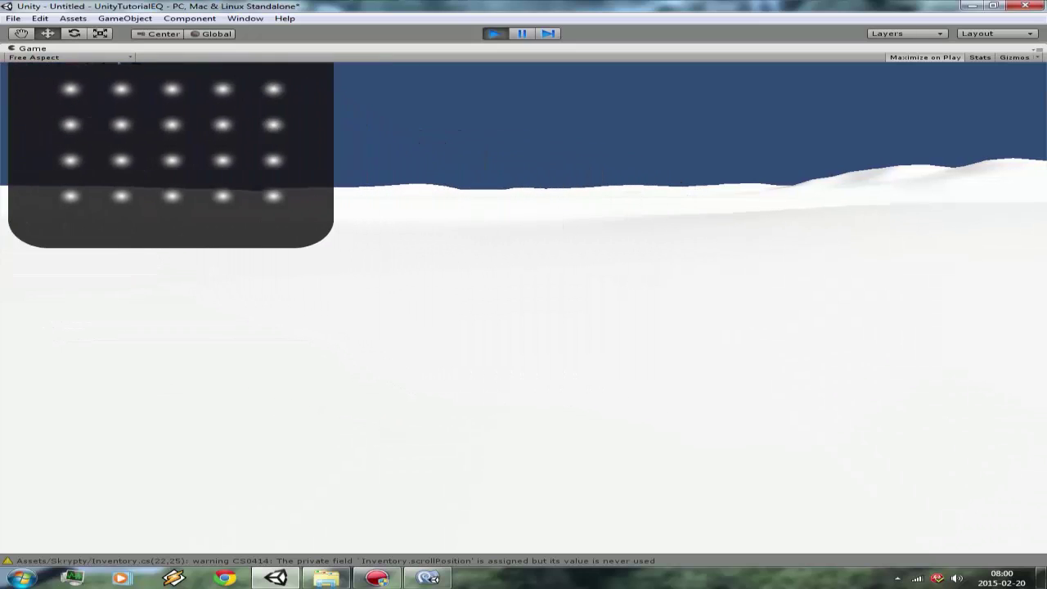
left_click_drag(170, 21, 535, 189)
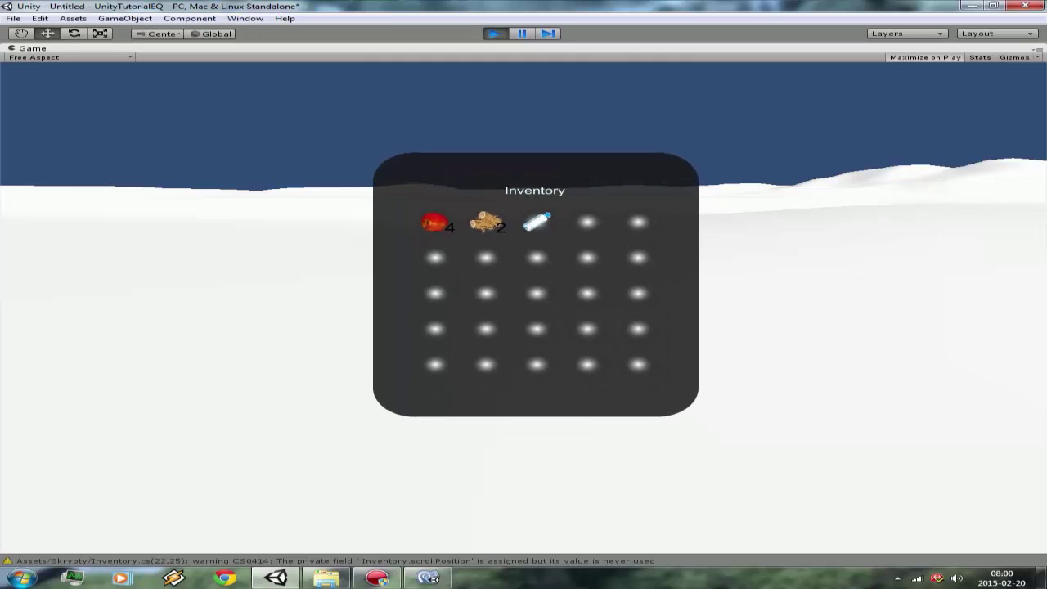